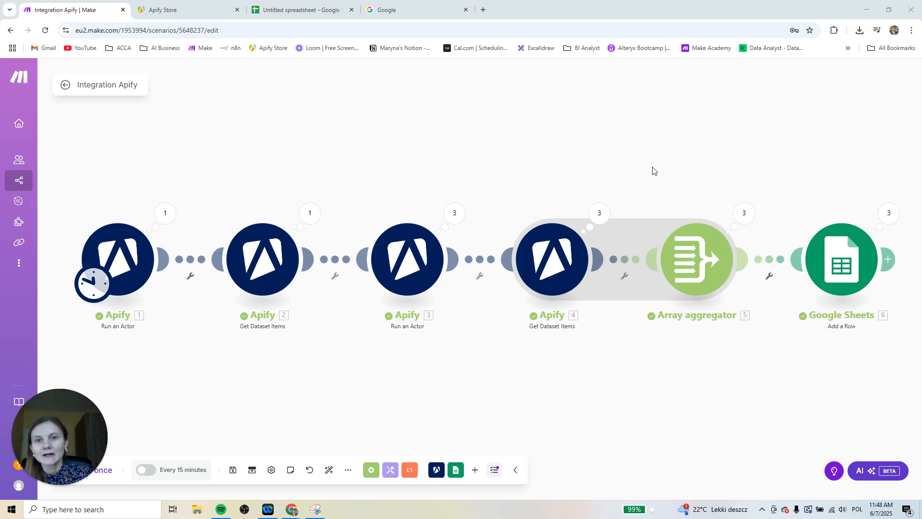
# Search Google for "dentist warsaw google maps"
pyautogui.click(384, 10)
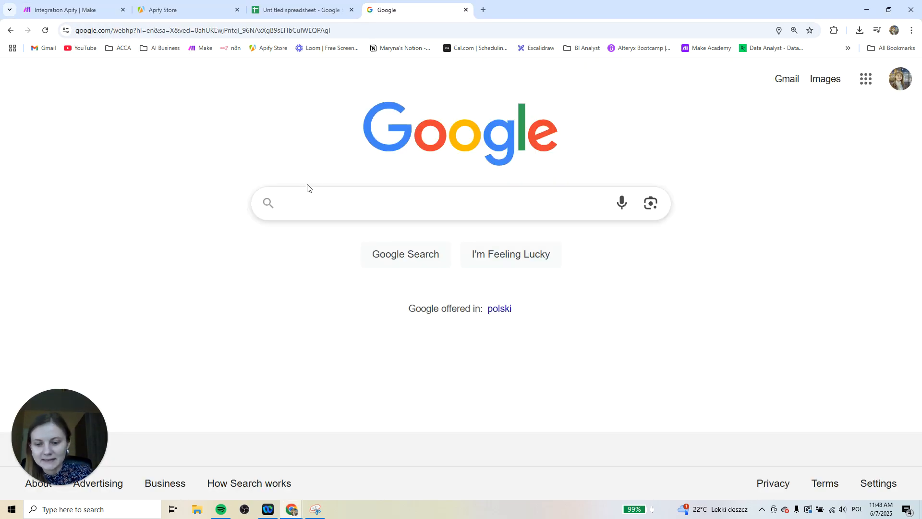
pyautogui.write('d')
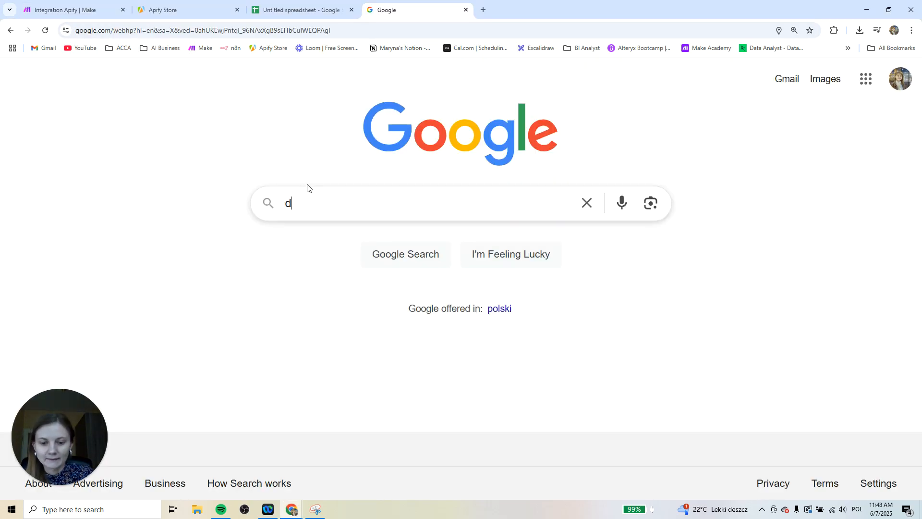
pyautogui.write('entist w')
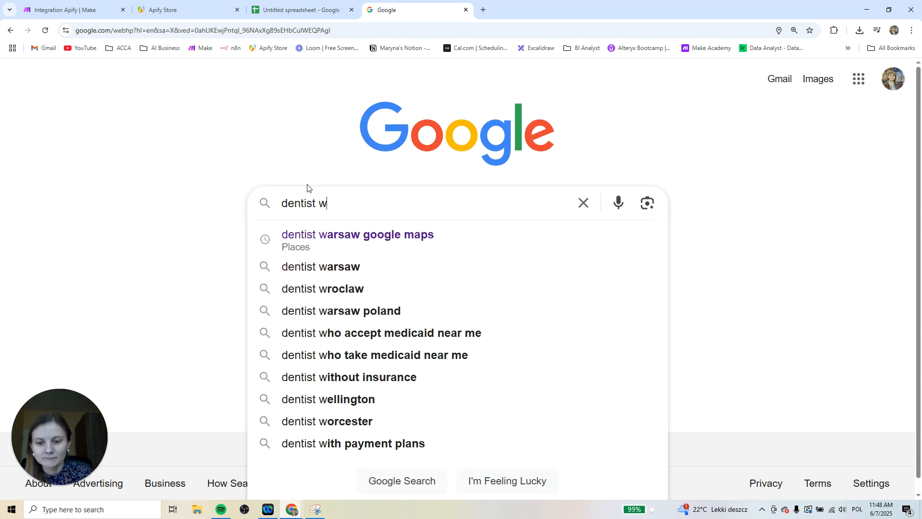
pyautogui.write('arsaw')
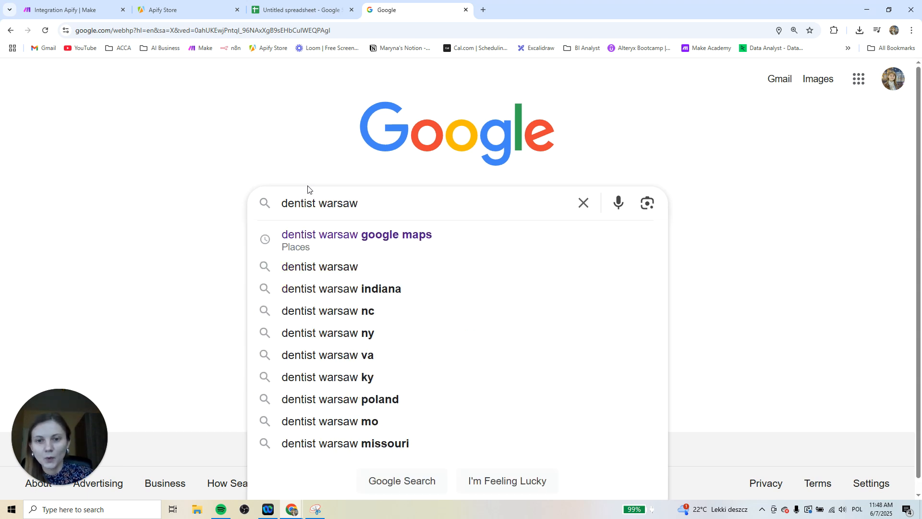
pyautogui.click(377, 245)
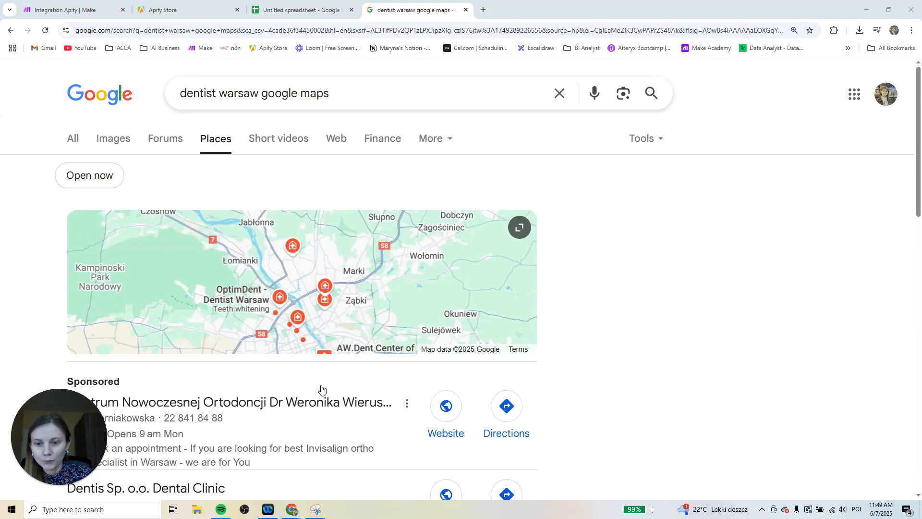
# Examine the map and the list of Warsaw dental clinics in the search results
pyautogui.click(445, 336)
pyautogui.scroll(-4, 617, 376)
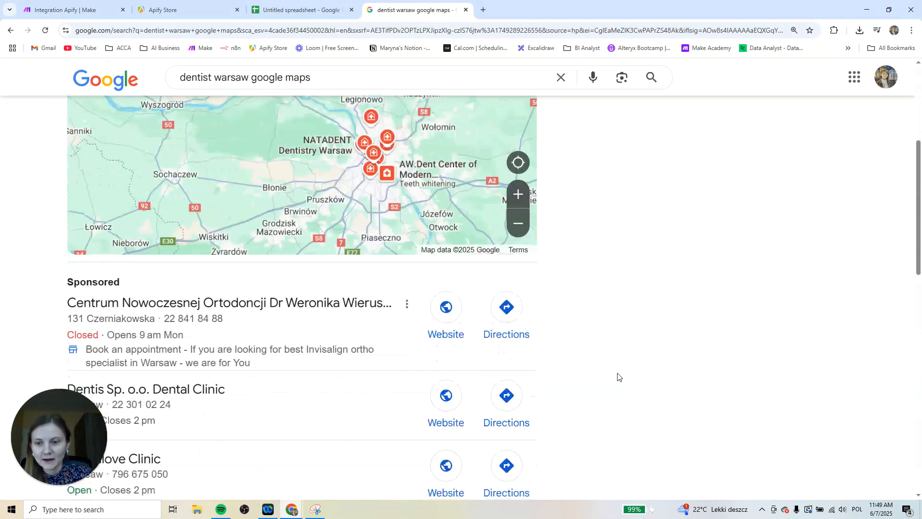
pyautogui.scroll(-3, 309, 329)
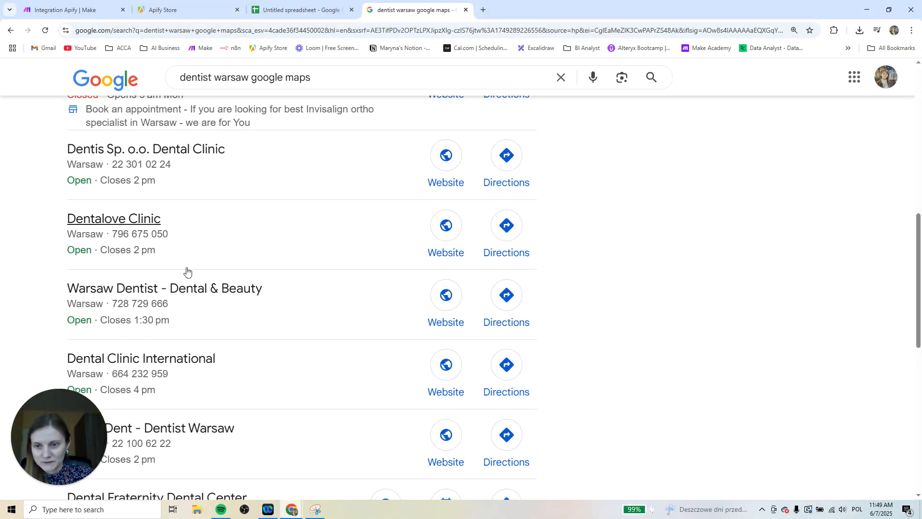
pyautogui.scroll(-2, 186, 281)
pyautogui.scroll(-2, 203, 330)
pyautogui.scroll(5, 220, 352)
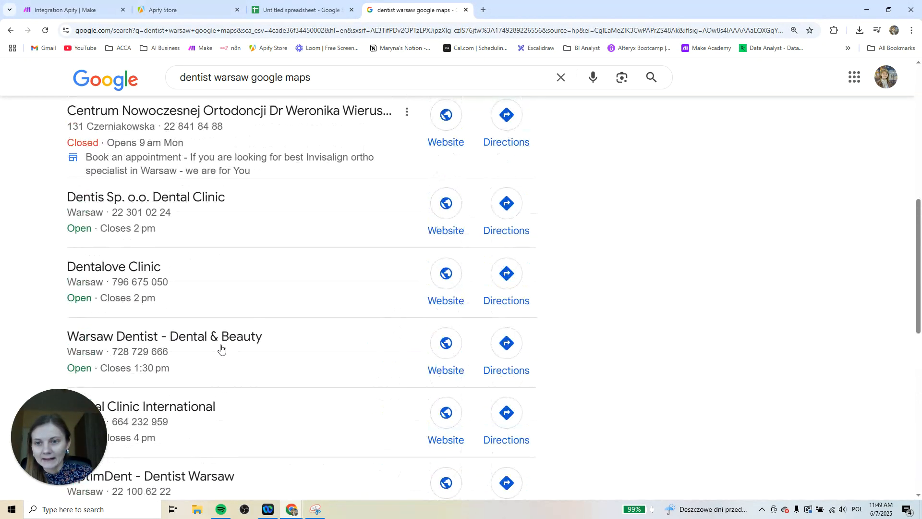
pyautogui.scroll(1, 274, 314)
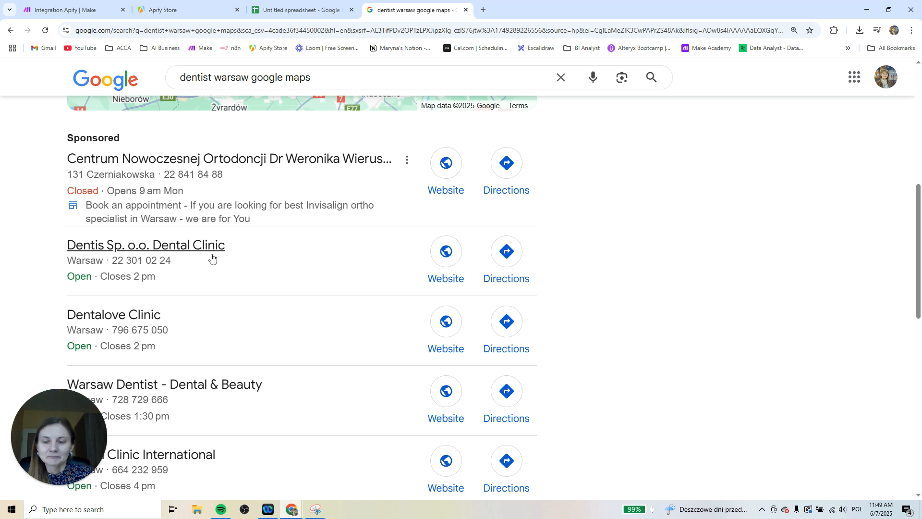
# Open the details of Dentis Sp. o.o. Dental Clinic and review its contact information
pyautogui.click(291, 280)
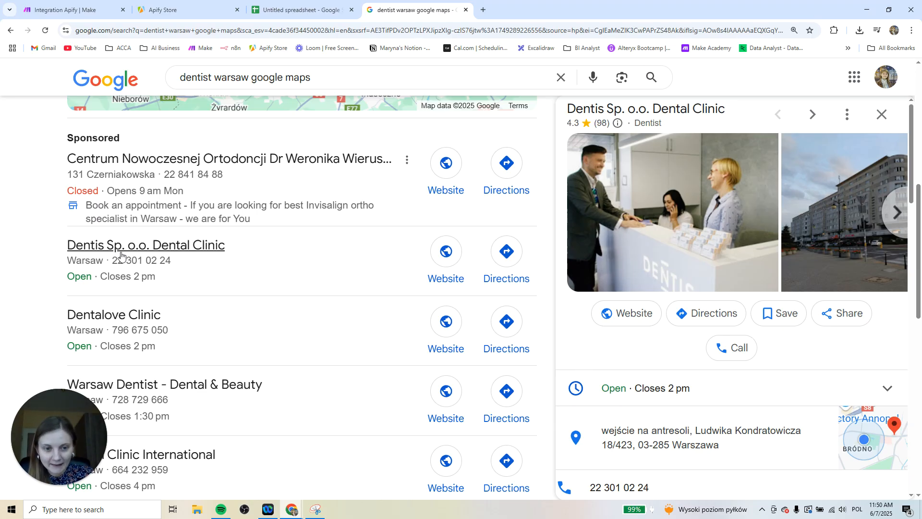
pyautogui.scroll(-1, 617, 345)
pyautogui.scroll(-2, 616, 344)
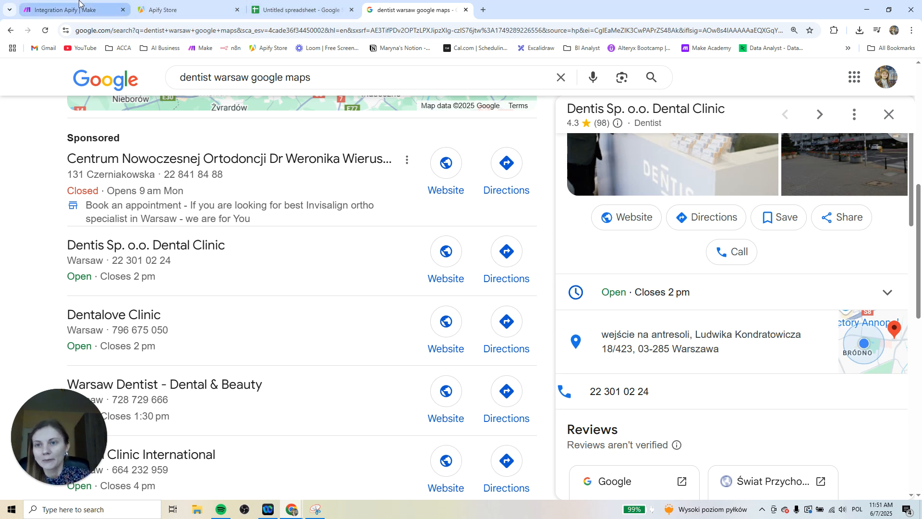
# Look over the finished Integration Apify scenario in Make and the Apify Store page
pyautogui.click(67, 9)
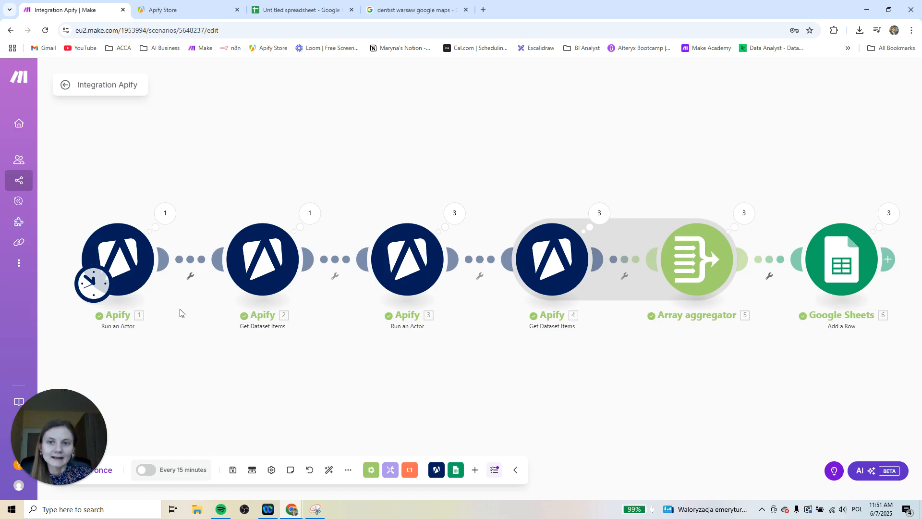
pyautogui.click(185, 10)
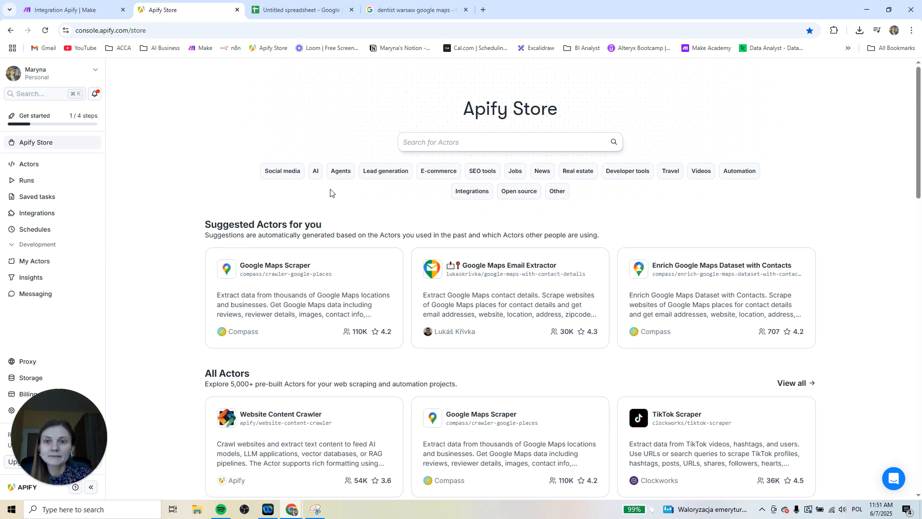
pyautogui.click(301, 9)
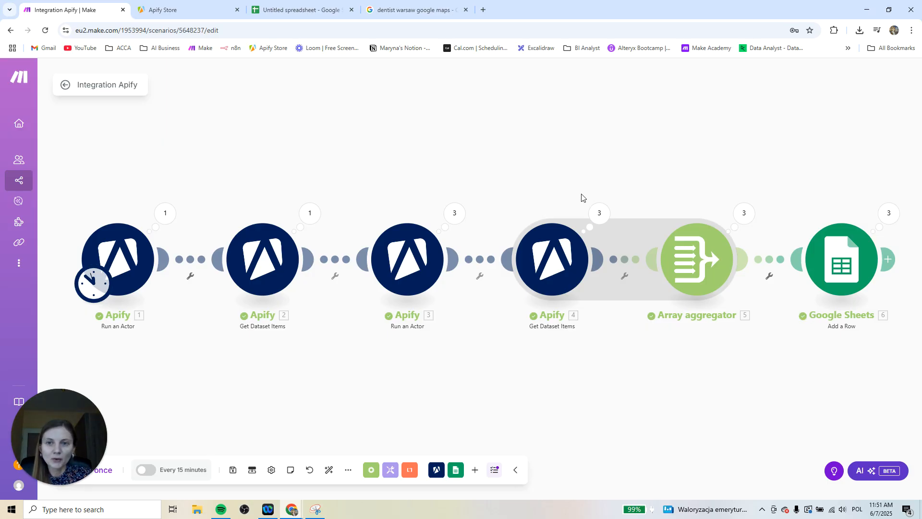
# Switch to the untitled spreadsheet in Google Sheets and rename it "Contact Details_Apify"
pyautogui.click(301, 12)
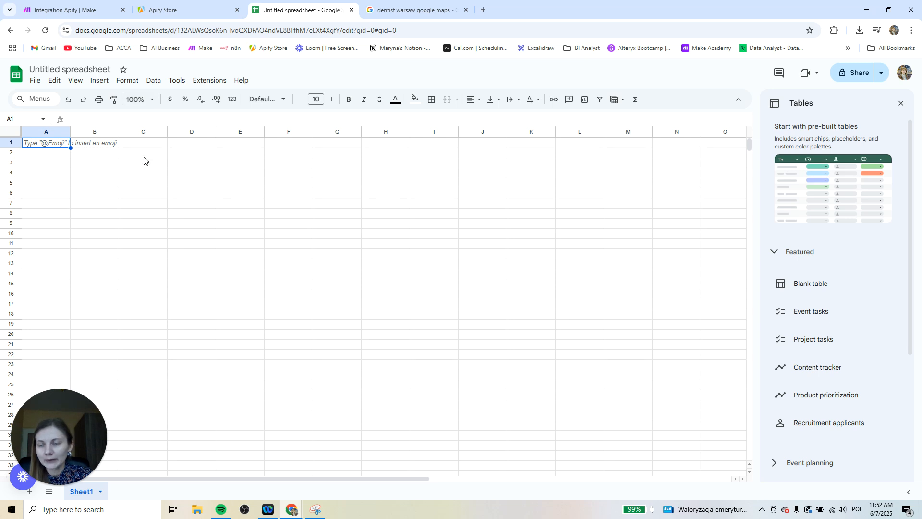
pyautogui.click(87, 70)
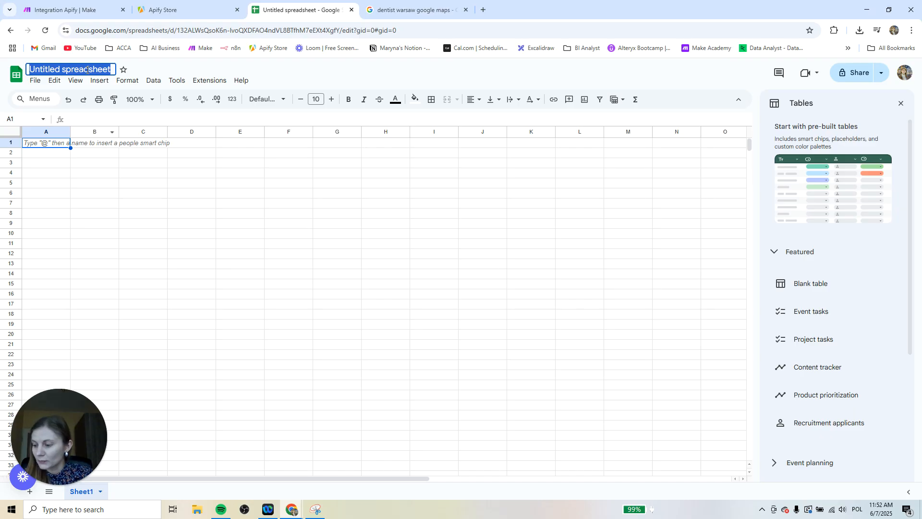
pyautogui.write('Con')
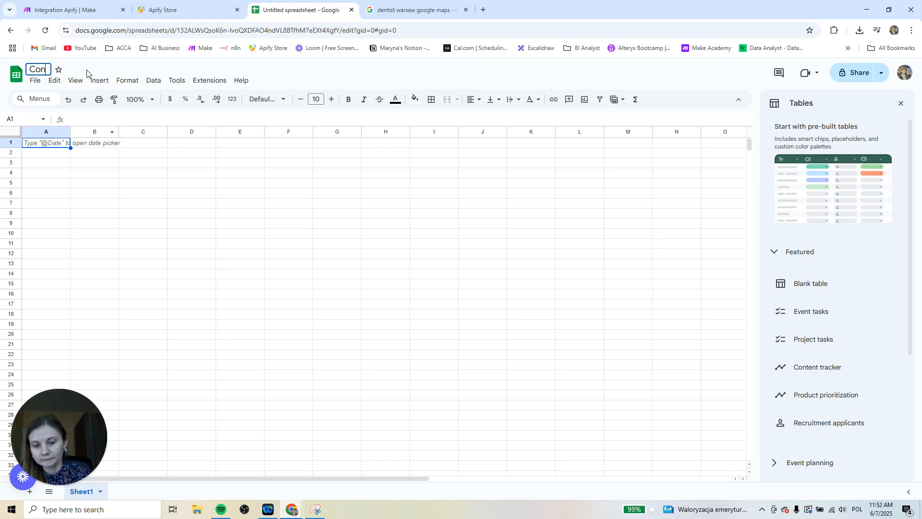
pyautogui.write('tact Det')
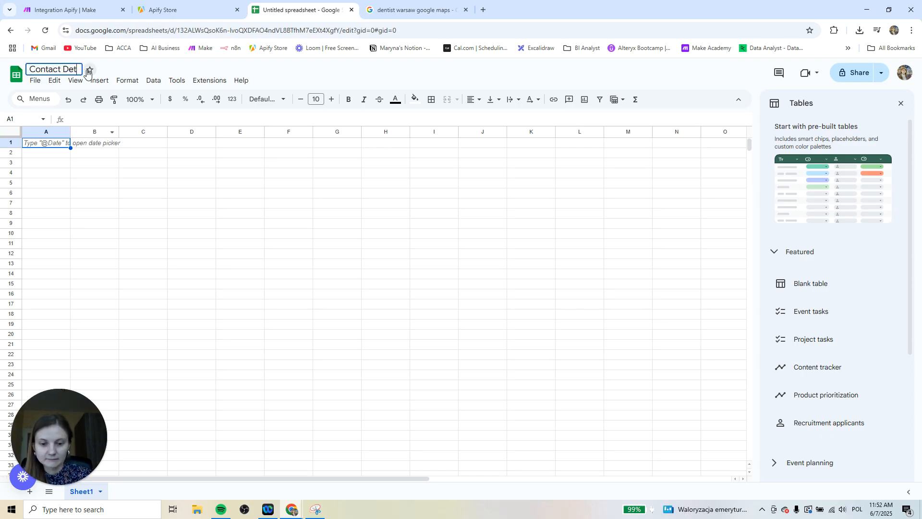
pyautogui.write('ails ')
pyautogui.write('Apify')
pyautogui.press('Return')
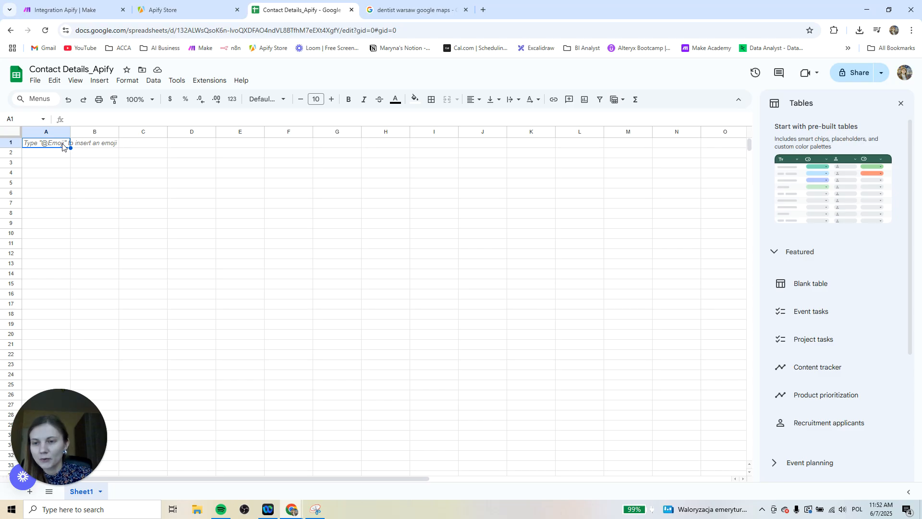
# Enter the column headers Name, Address and Website in cells A1 to C1
pyautogui.write('Name')
pyautogui.press('Tab')
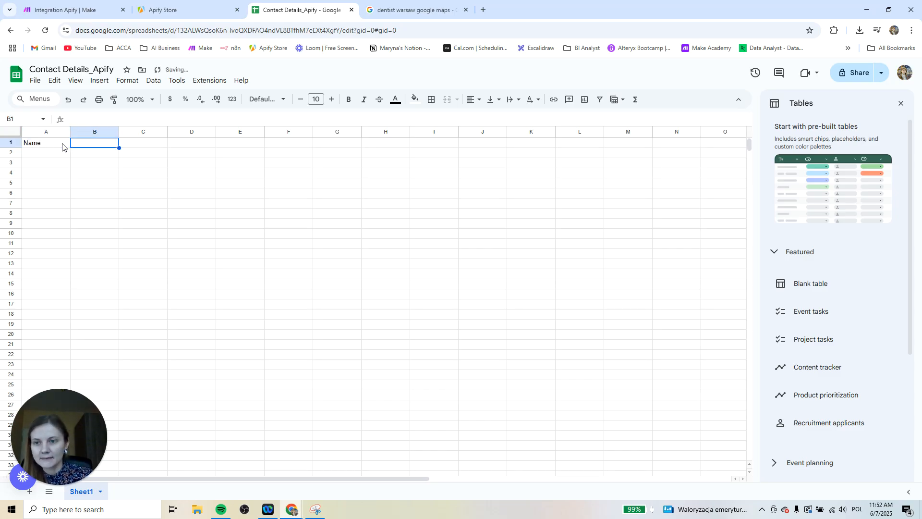
pyautogui.write('Address')
pyautogui.press('Tab')
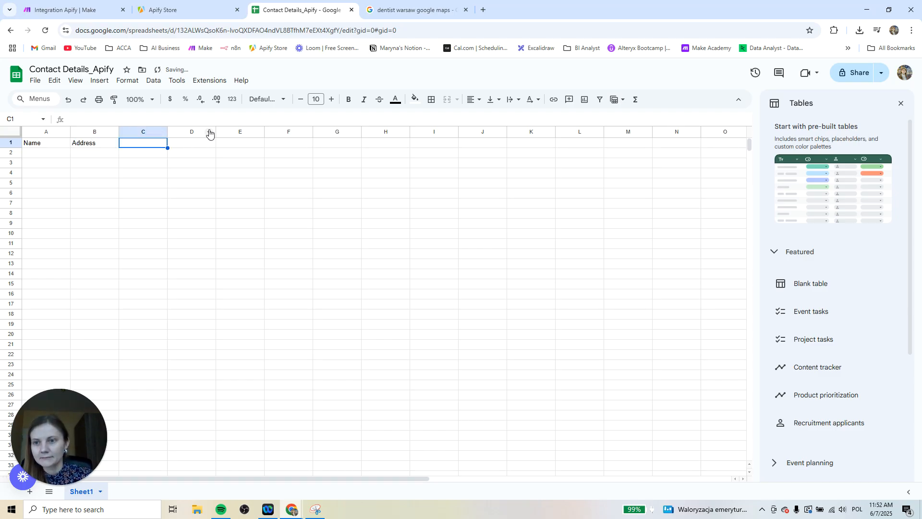
pyautogui.write('Website')
pyautogui.press('Tab')
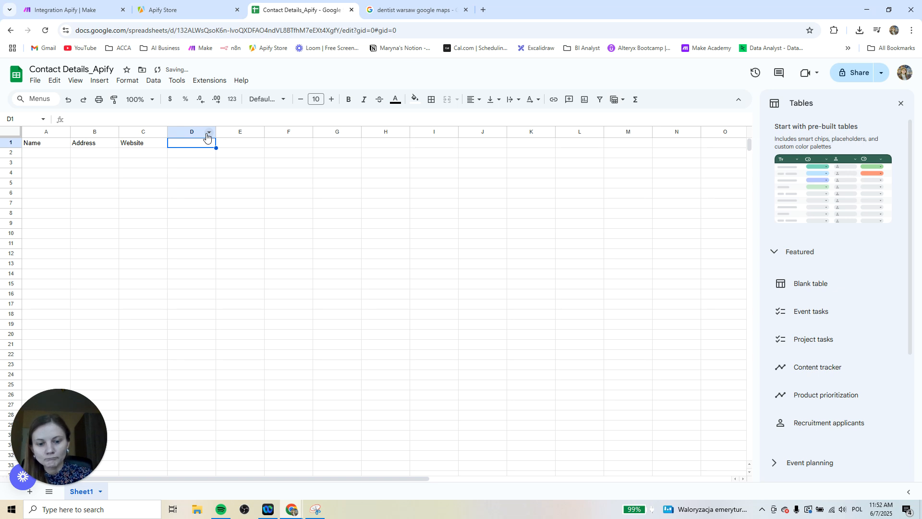
# Add the column headers Phone Number, Instagram and Facebook in cells D1 to F1
pyautogui.write('Phone Number')
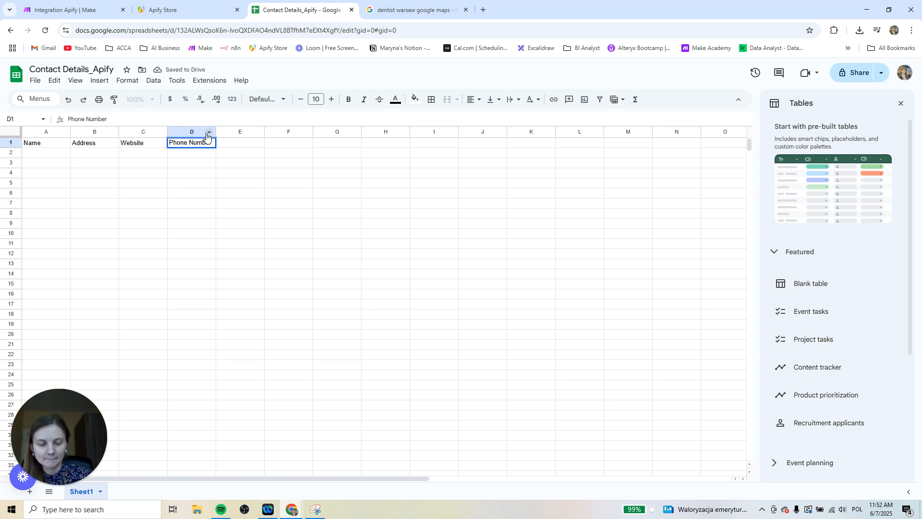
pyautogui.press('Tab')
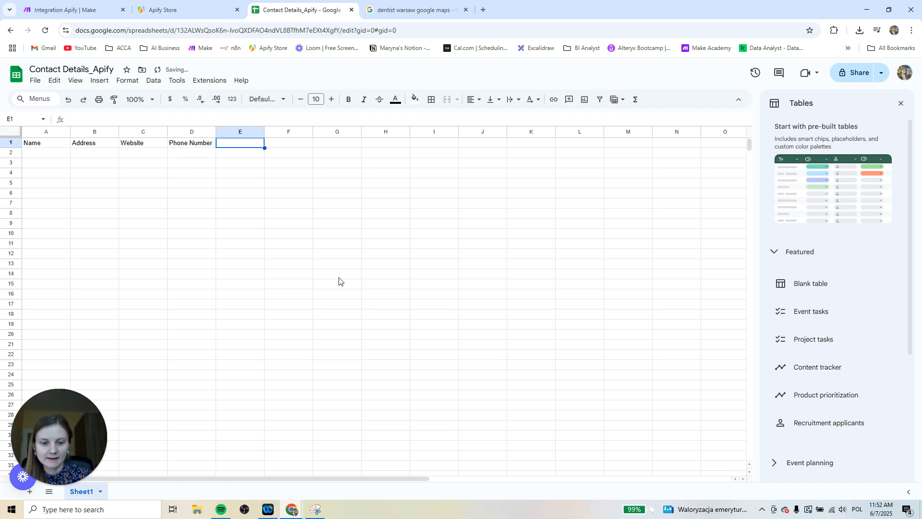
pyautogui.write('I')
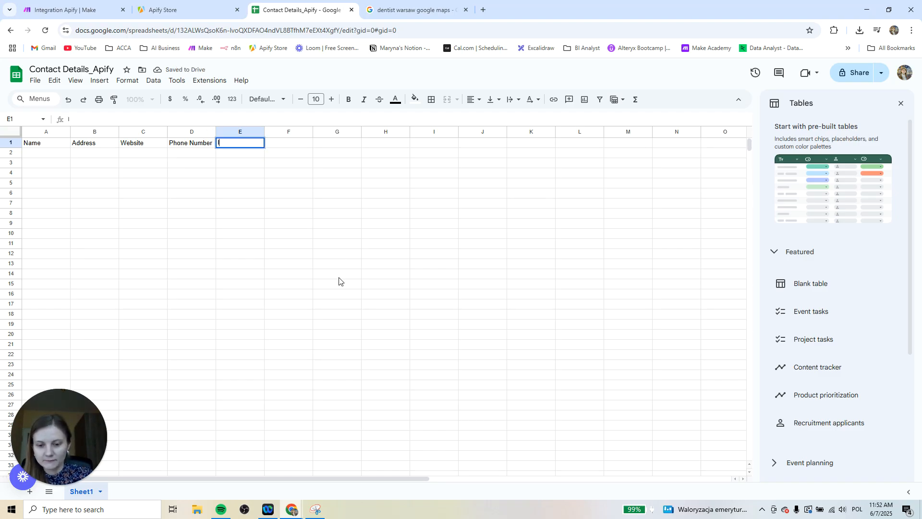
pyautogui.write('nstagram')
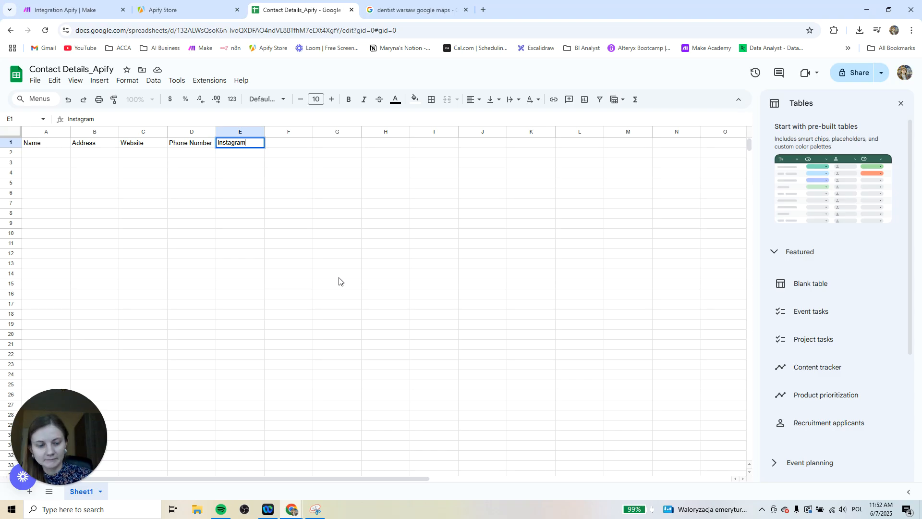
pyautogui.press('Tab')
pyautogui.write('Facebook')
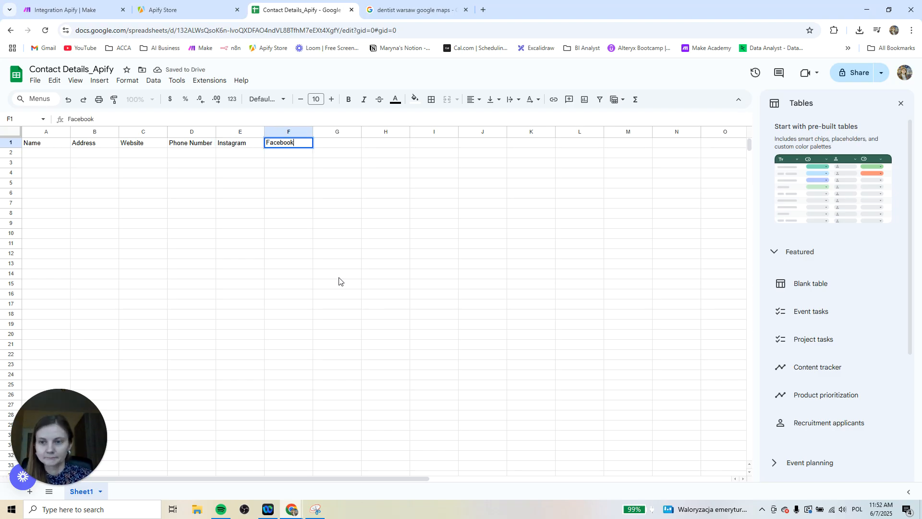
pyautogui.press('Return')
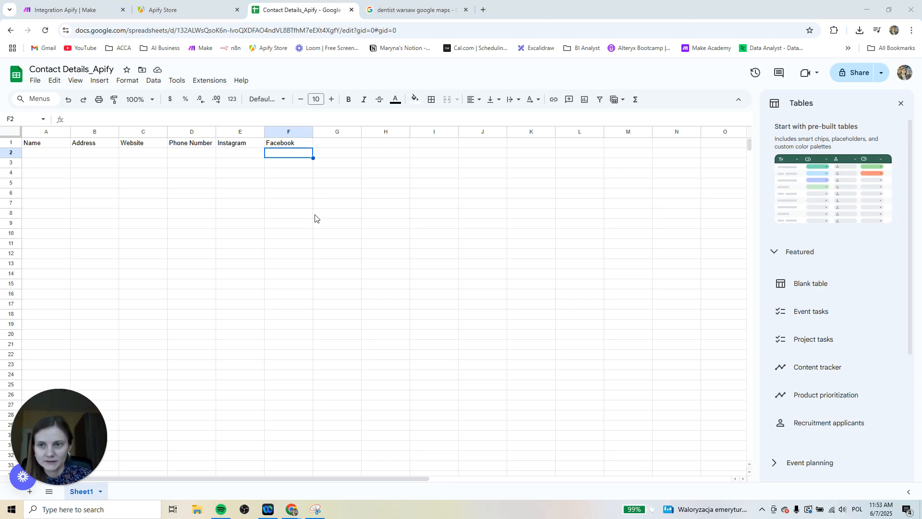
# Switch to Make, save the changes to the Integration Apify scenario, and create a new scenario from the scenarios list
pyautogui.click(83, 9)
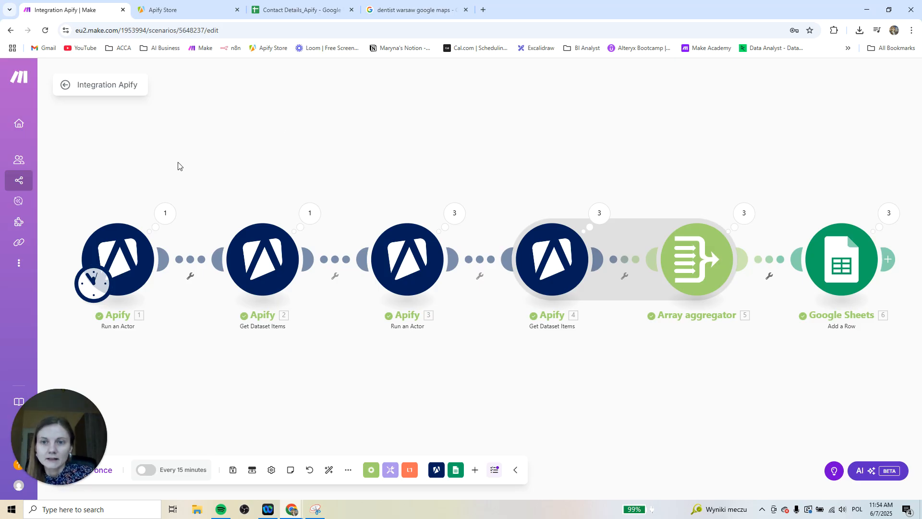
pyautogui.moveTo(9, 124)
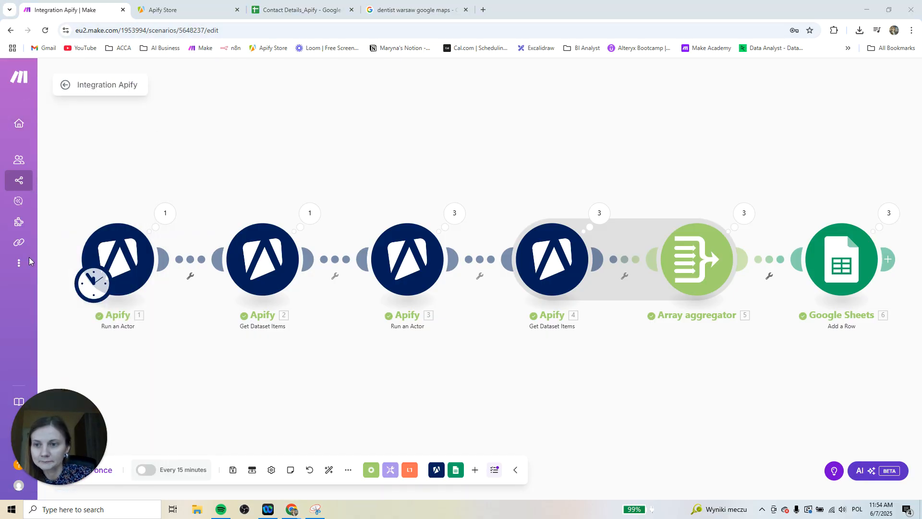
pyautogui.moveTo(22, 83)
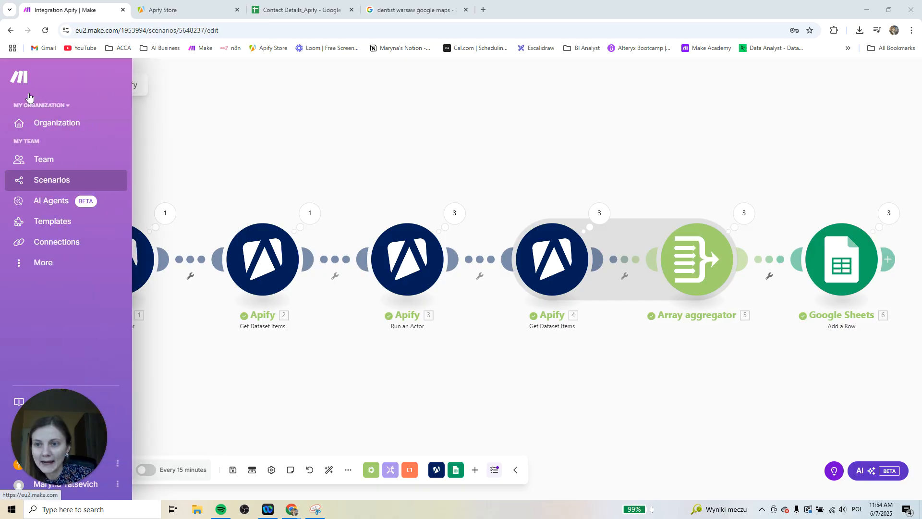
pyautogui.click(19, 180)
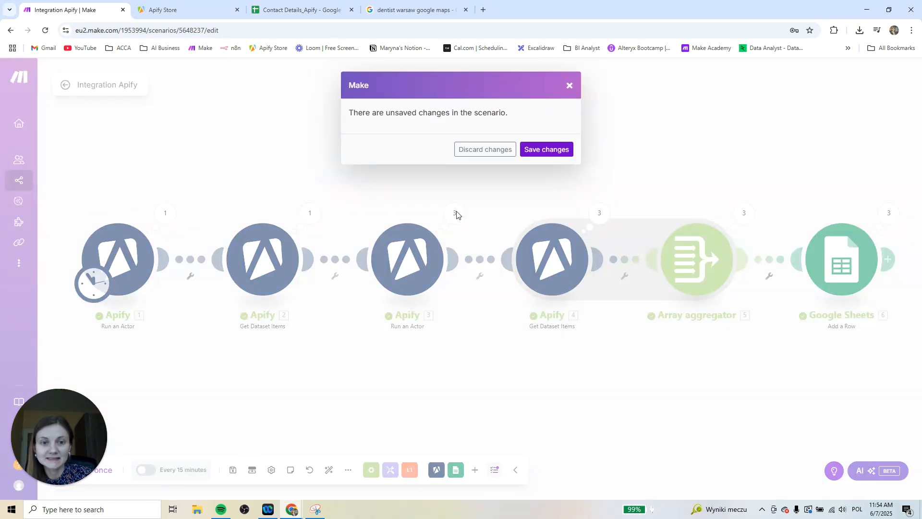
pyautogui.click(548, 153)
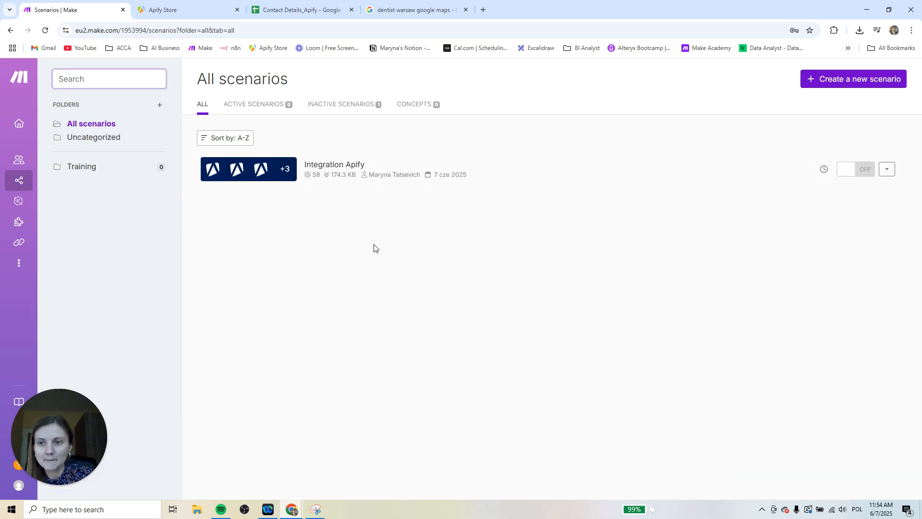
pyautogui.click(848, 87)
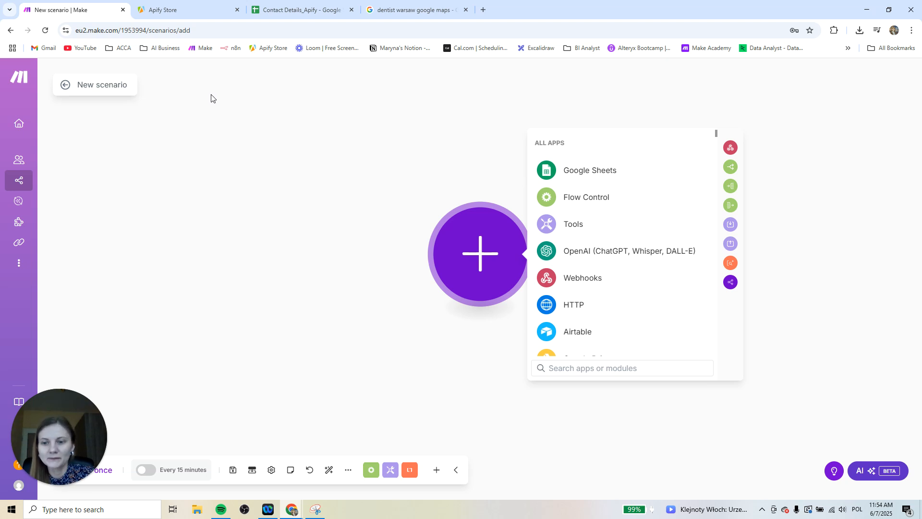
pyautogui.moveTo(47, 181)
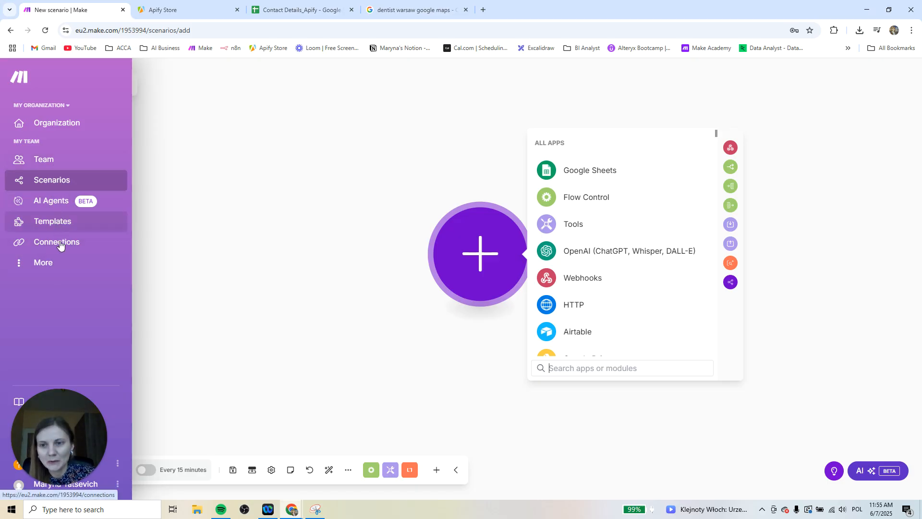
# Create a new scenario from the scenarios list and add Apify's Run an Actor module as its first module
pyautogui.click(60, 186)
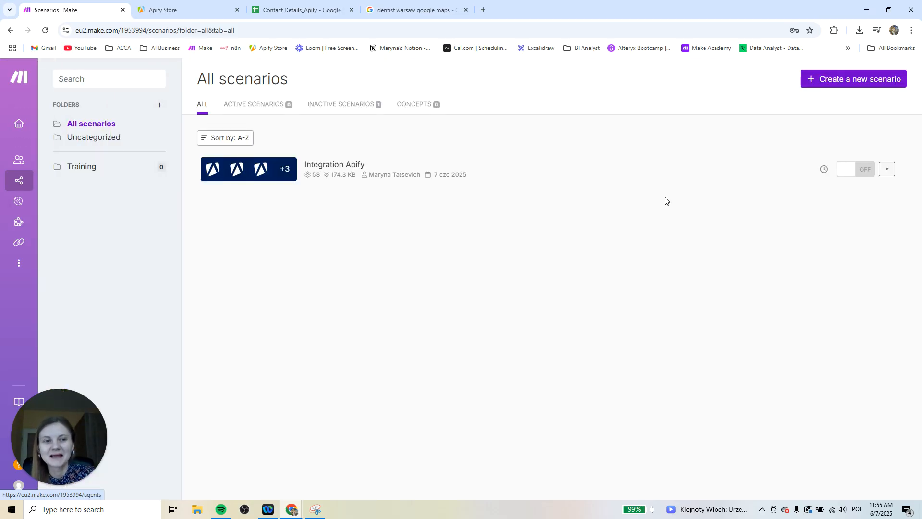
pyautogui.click(852, 86)
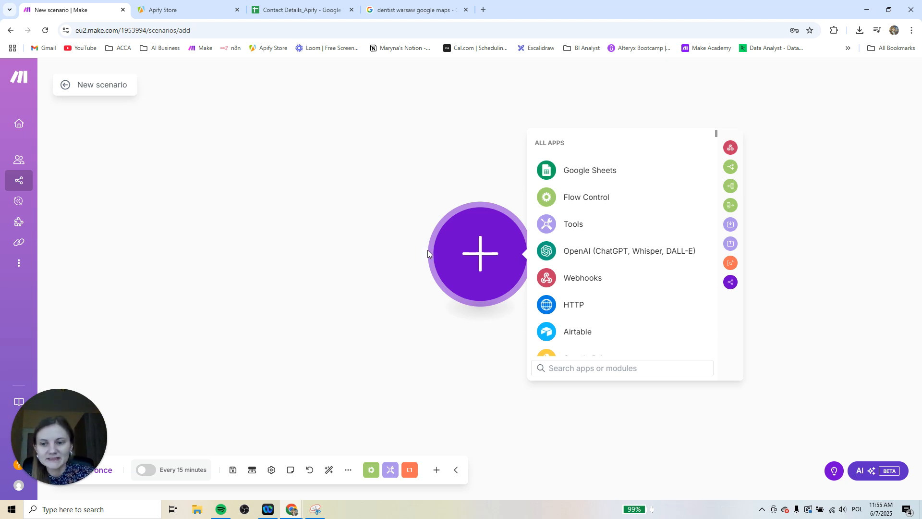
pyautogui.write('apify')
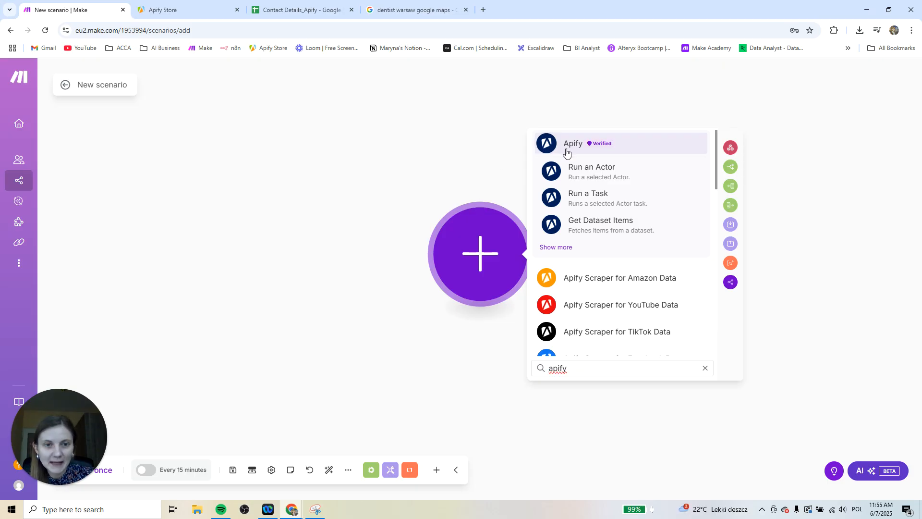
pyautogui.click(644, 173)
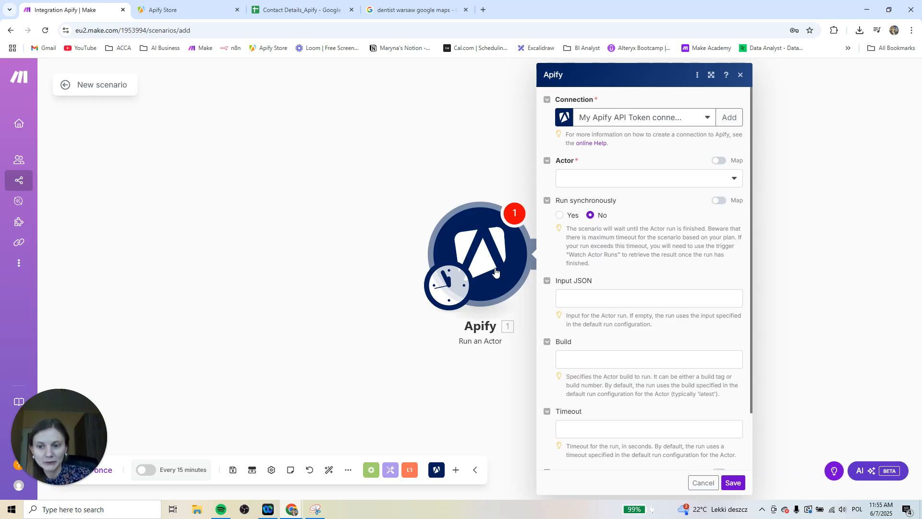
# Switch to Apify Store, search it for "google maps" and open the Google Maps Extractor actor by Compass
pyautogui.click(185, 12)
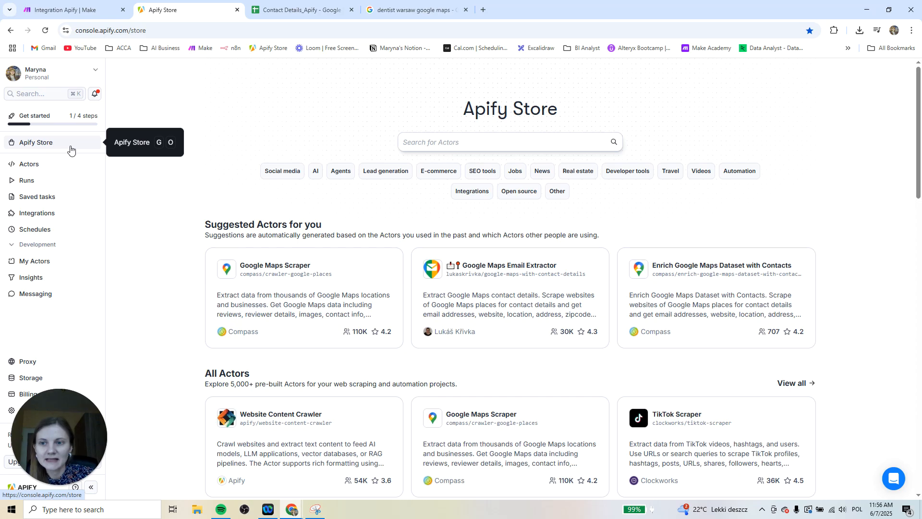
pyautogui.click(437, 144)
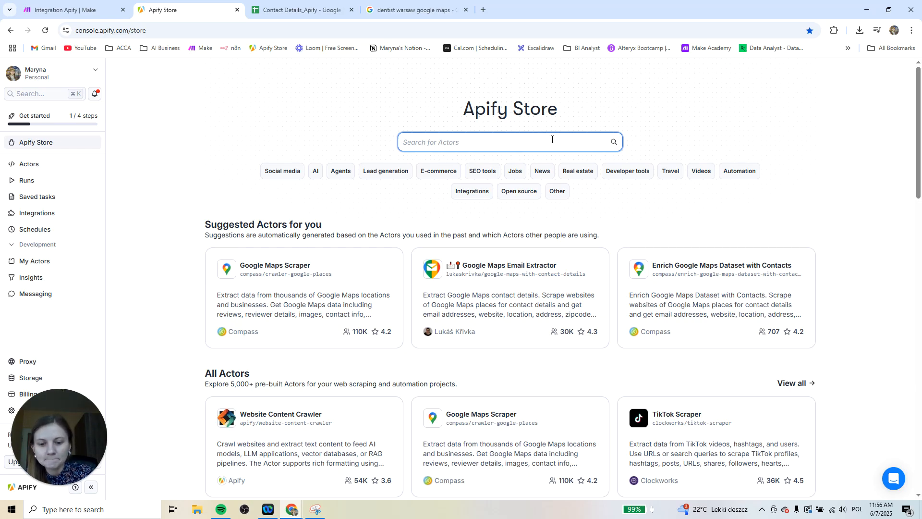
pyautogui.write('google maps')
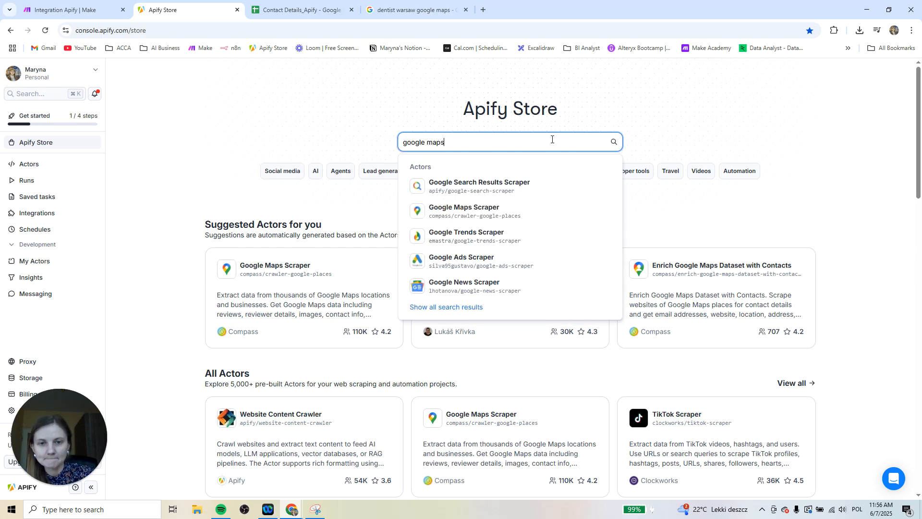
pyautogui.press('Return')
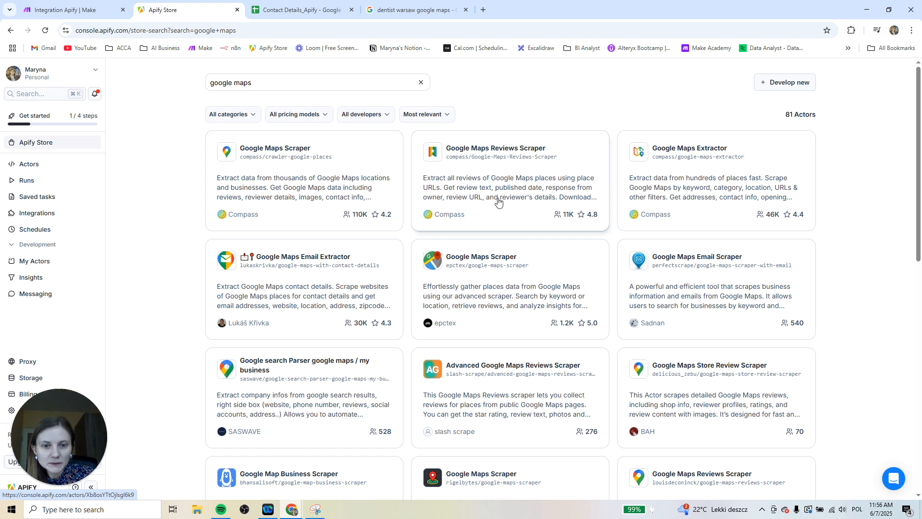
pyautogui.scroll(-1, 638, 387)
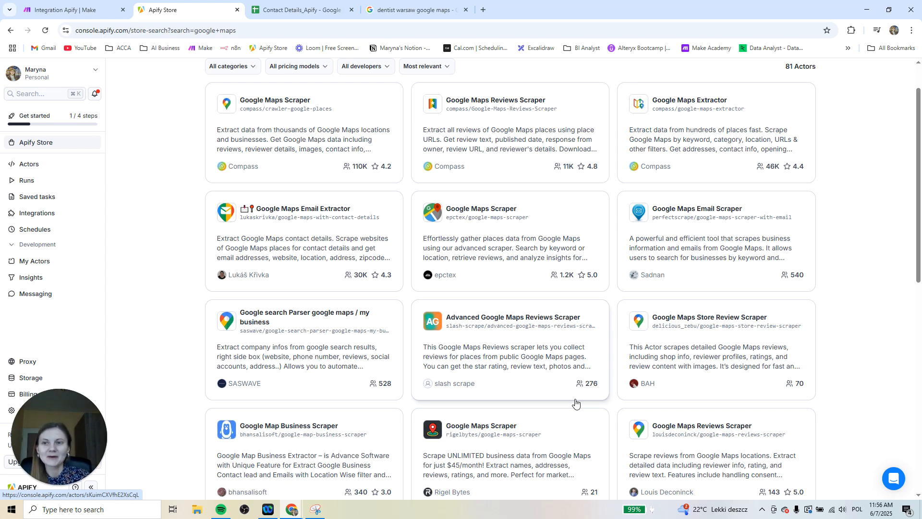
pyautogui.scroll(1, 576, 403)
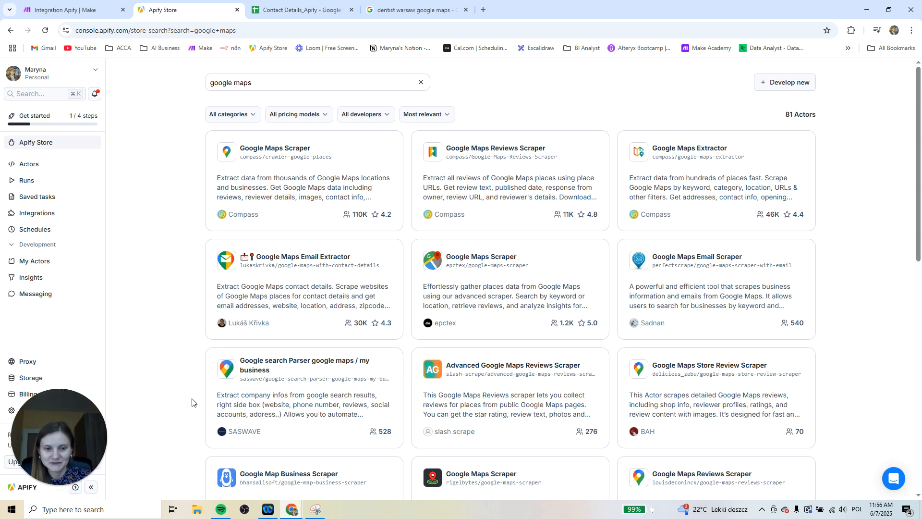
pyautogui.click(263, 90)
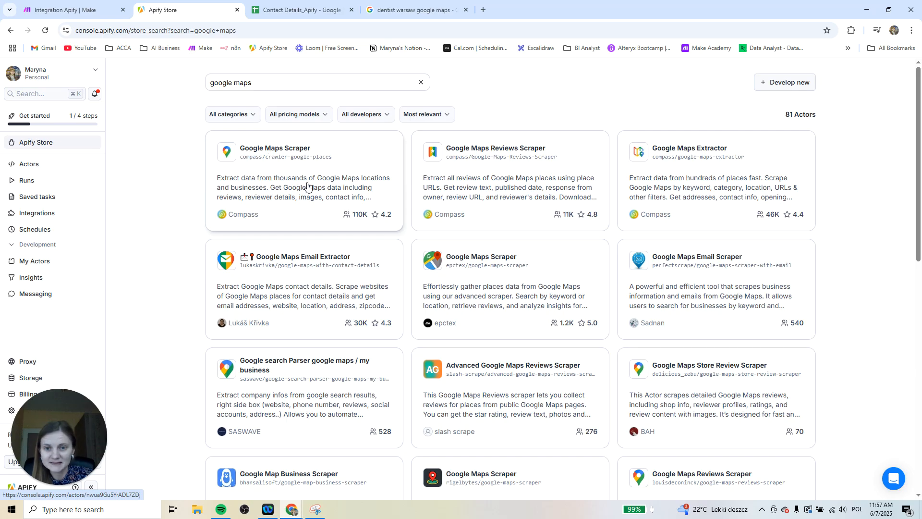
pyautogui.click(689, 220)
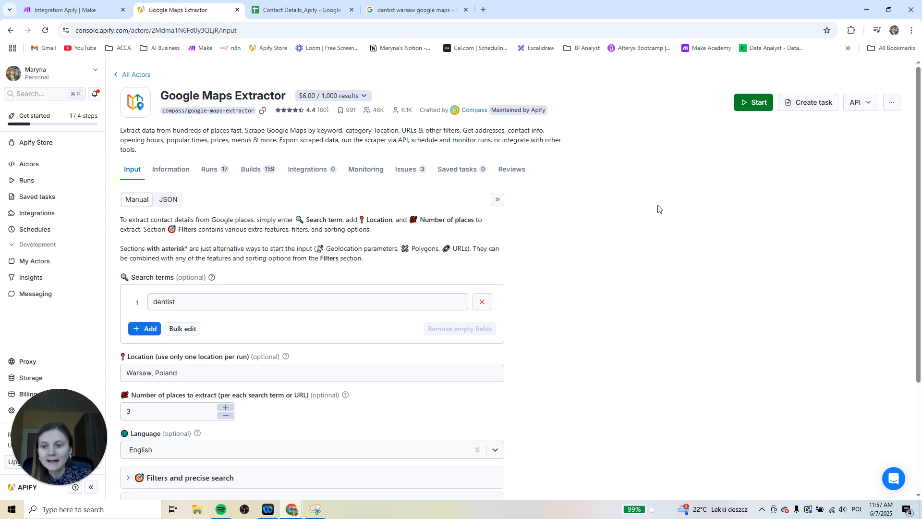
# Look through the Google Maps Extractor's input form, from the search terms down to the run options
pyautogui.moveTo(68, 402); pyautogui.dragTo(102, 312)
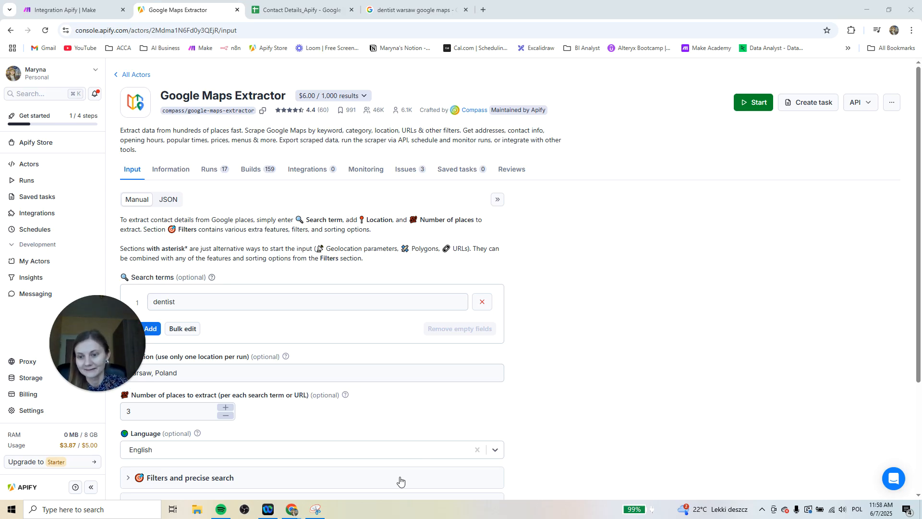
pyautogui.moveTo(74, 448)
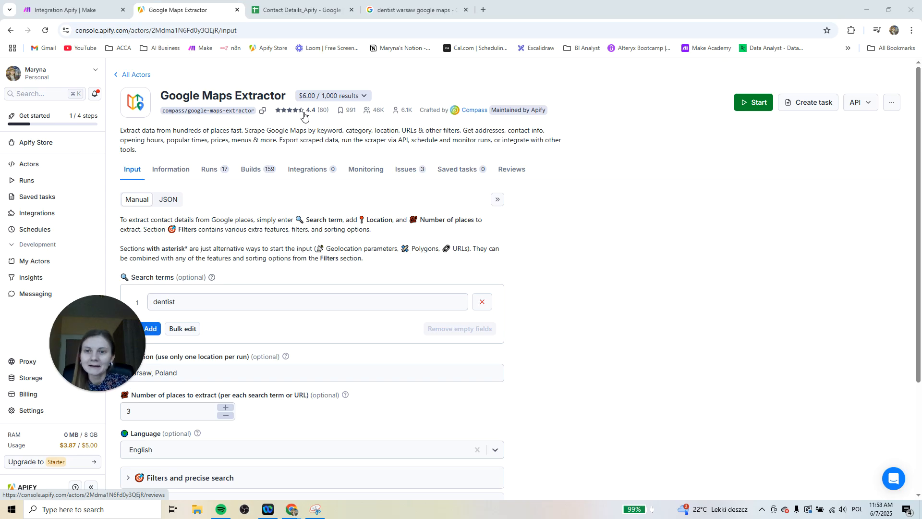
pyautogui.moveTo(124, 303); pyautogui.dragTo(54, 422)
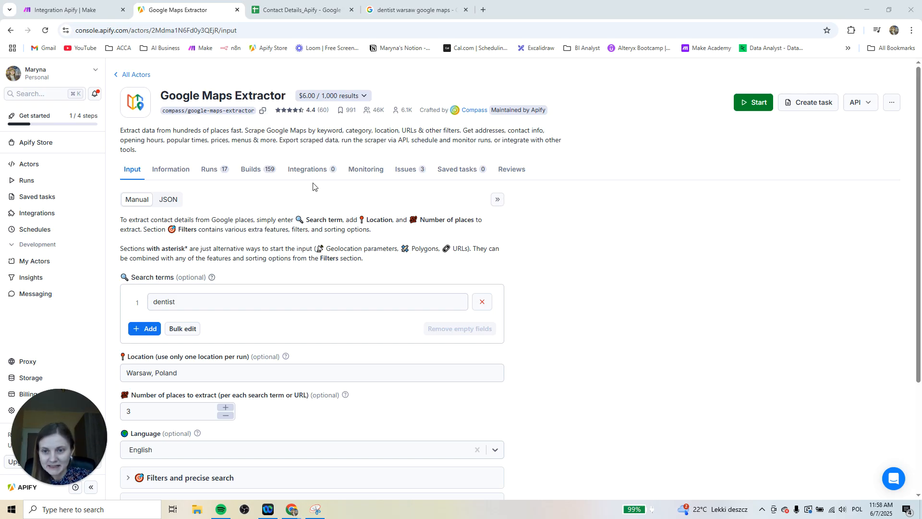
pyautogui.scroll(-1, 182, 307)
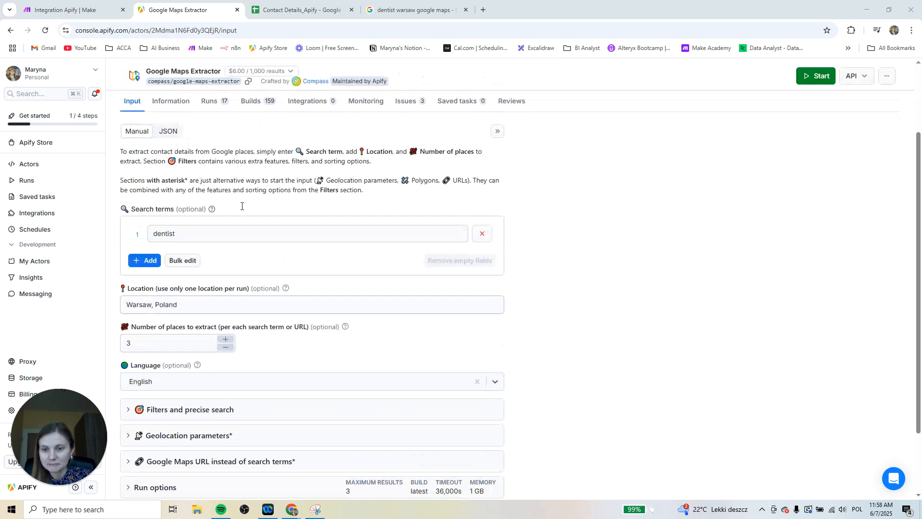
pyautogui.scroll(-2, 187, 327)
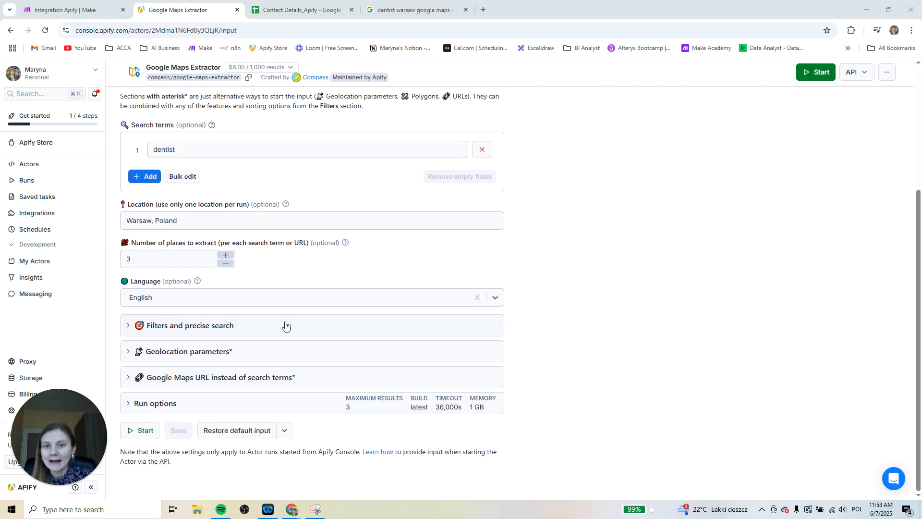
pyautogui.scroll(1, 598, 328)
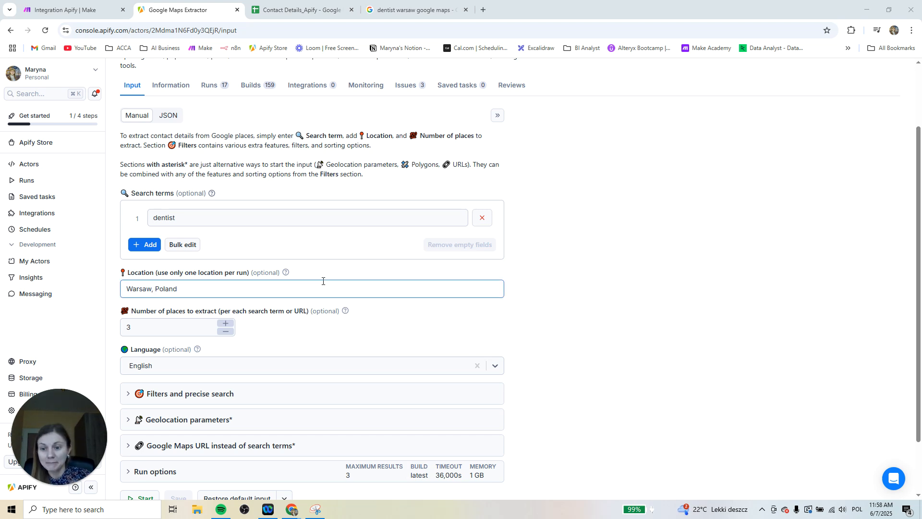
pyautogui.scroll(1, 328, 279)
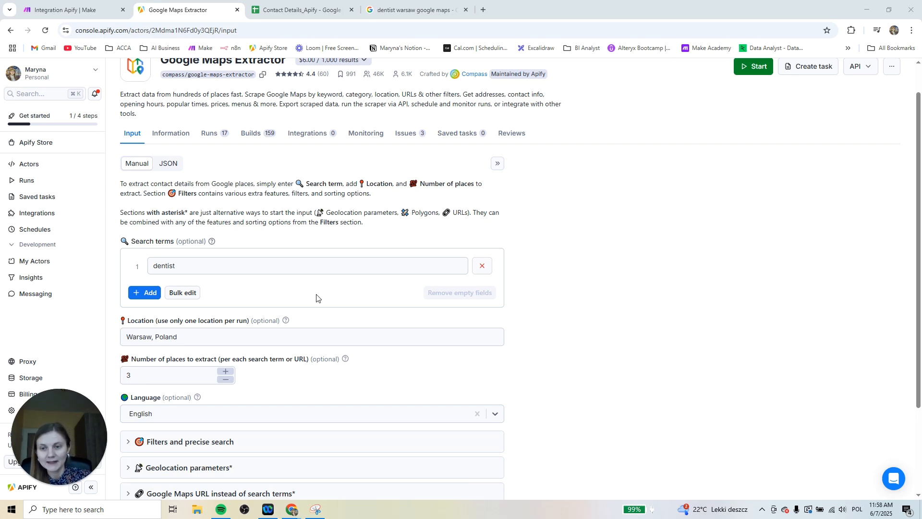
pyautogui.scroll(1, 316, 297)
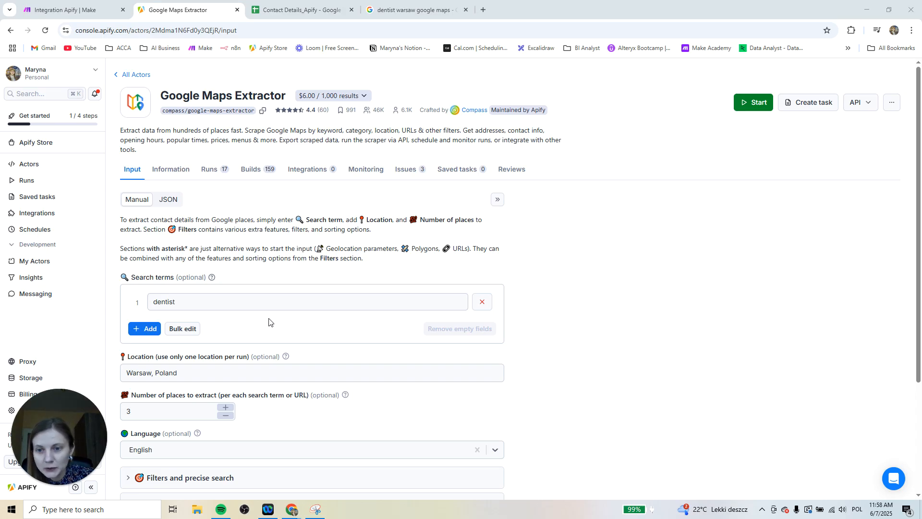
# Re-enter "dentist" as the search term of the Google Maps Extractor
pyautogui.click(201, 301)
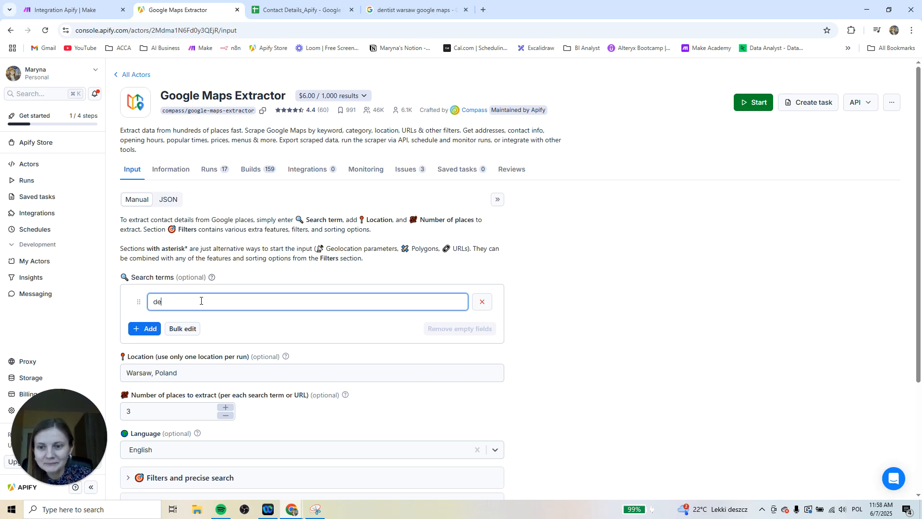
pyautogui.press('BackSpace')
pyautogui.press('BackSpace')
pyautogui.write('de')
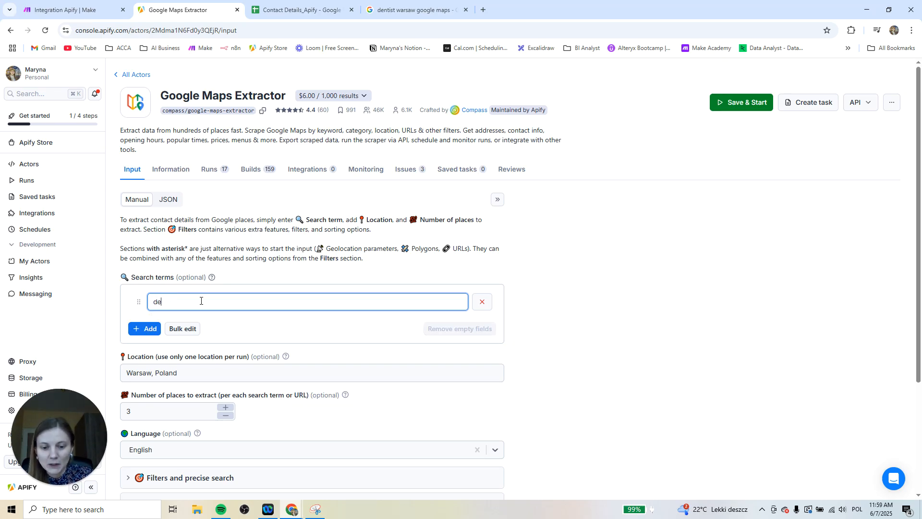
pyautogui.write('ntist')
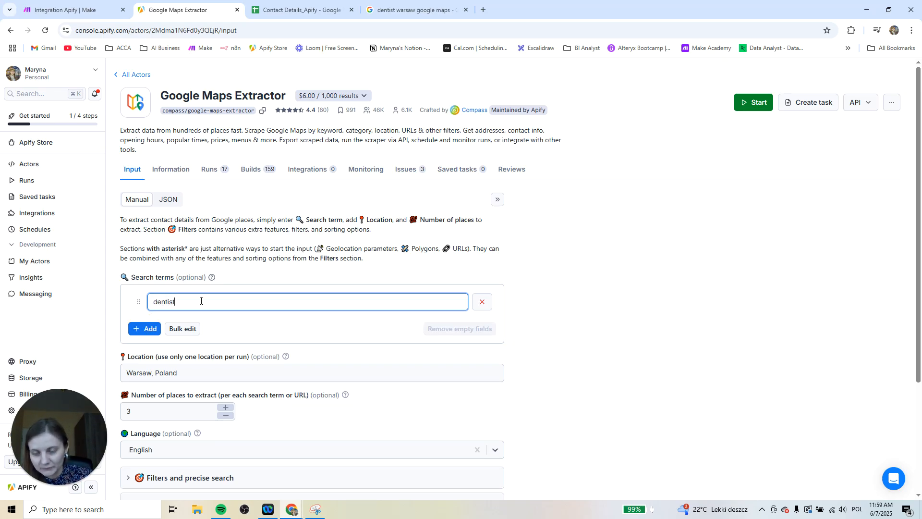
# Examine the location, number of places and language fields, plus the Filters and precise search and Geolocation parameters sections
pyautogui.scroll(-2, 200, 300)
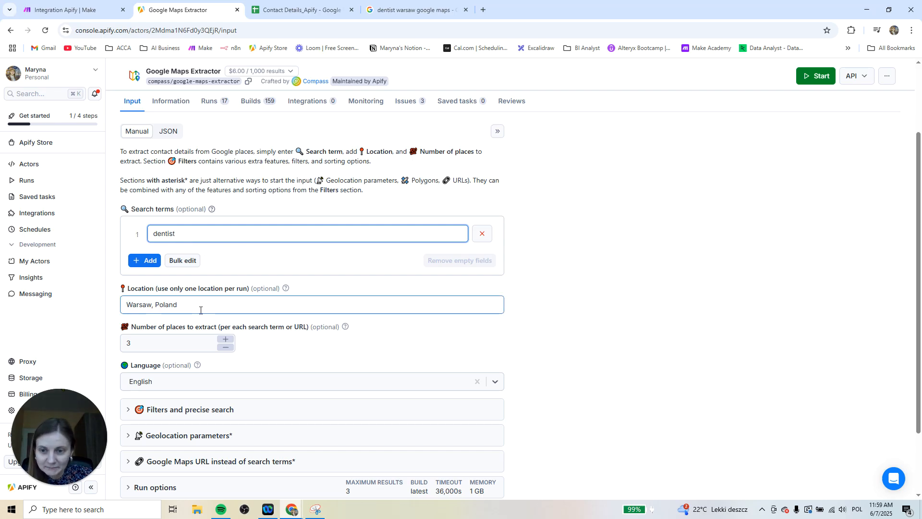
pyautogui.scroll(-2, 200, 310)
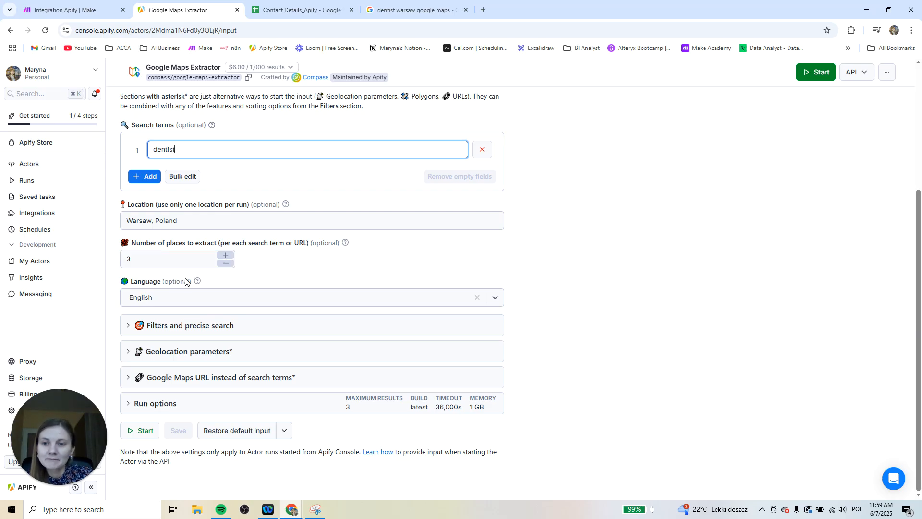
pyautogui.click(147, 258)
pyautogui.click(312, 277)
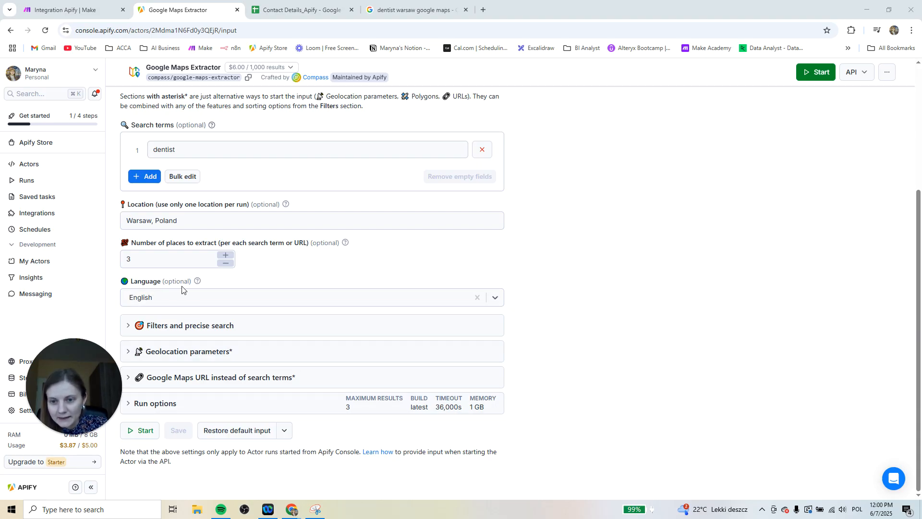
pyautogui.click(265, 325)
pyautogui.scroll(-4, 259, 409)
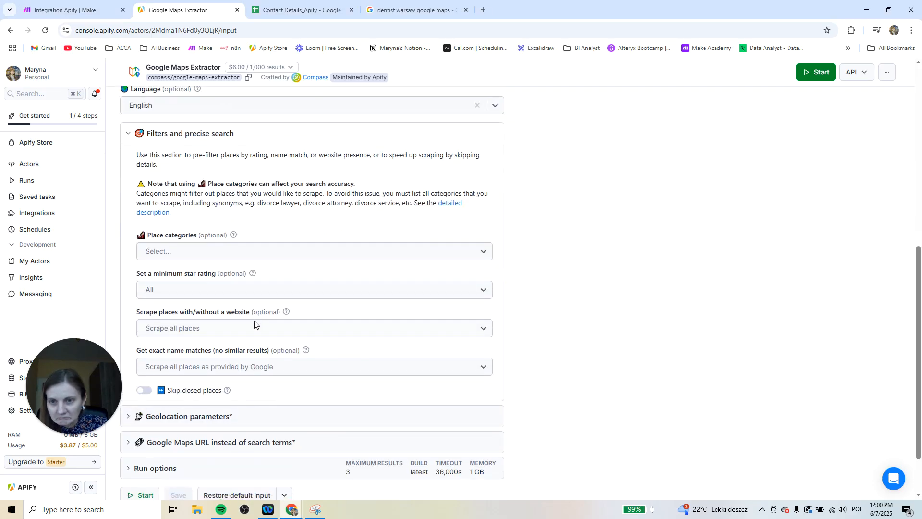
pyautogui.scroll(1, 254, 323)
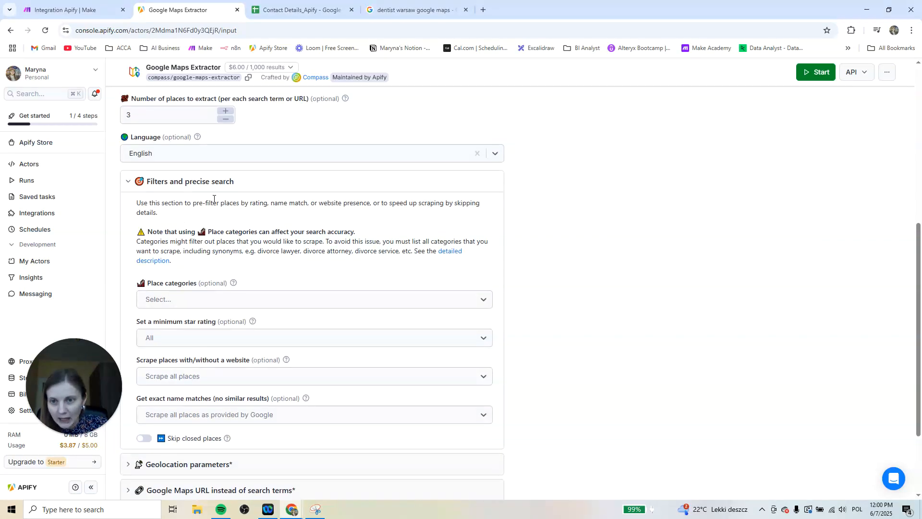
pyautogui.click(266, 185)
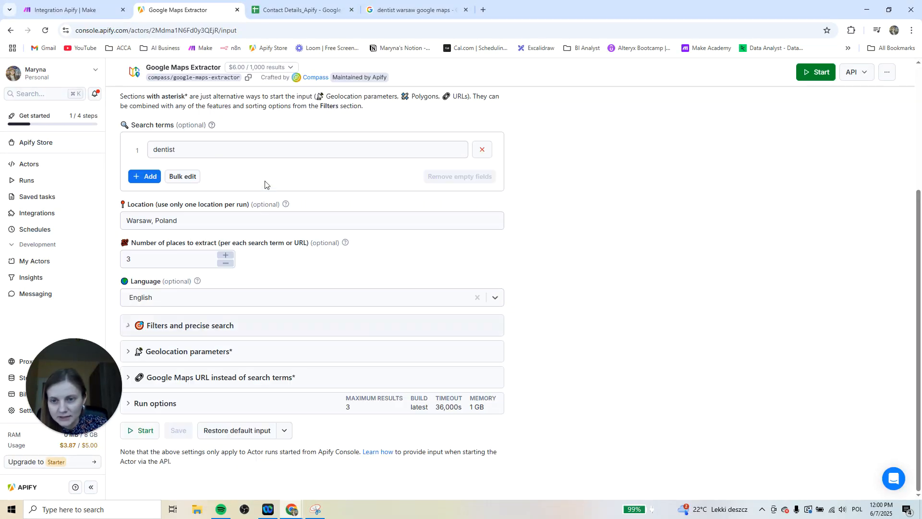
pyautogui.click(249, 351)
pyautogui.scroll(-3, 261, 350)
pyautogui.scroll(-3, 265, 352)
pyautogui.scroll(3, 264, 352)
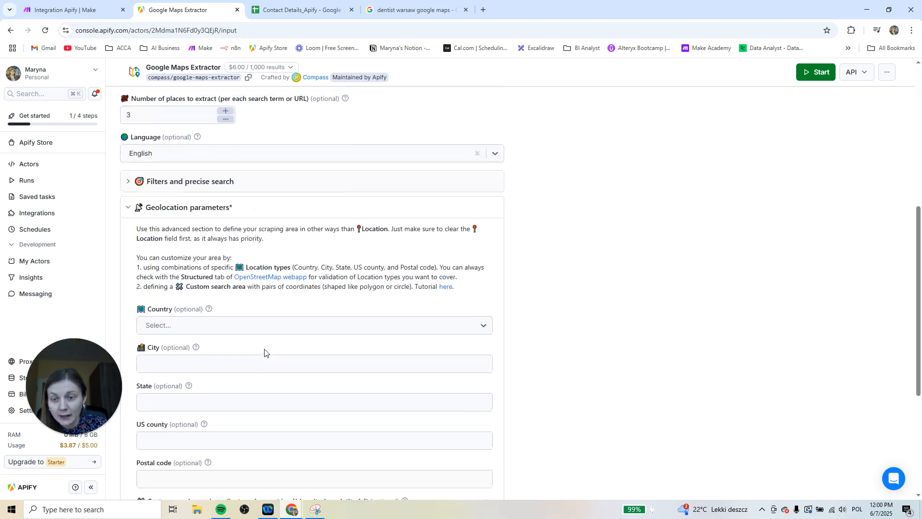
pyautogui.click(307, 207)
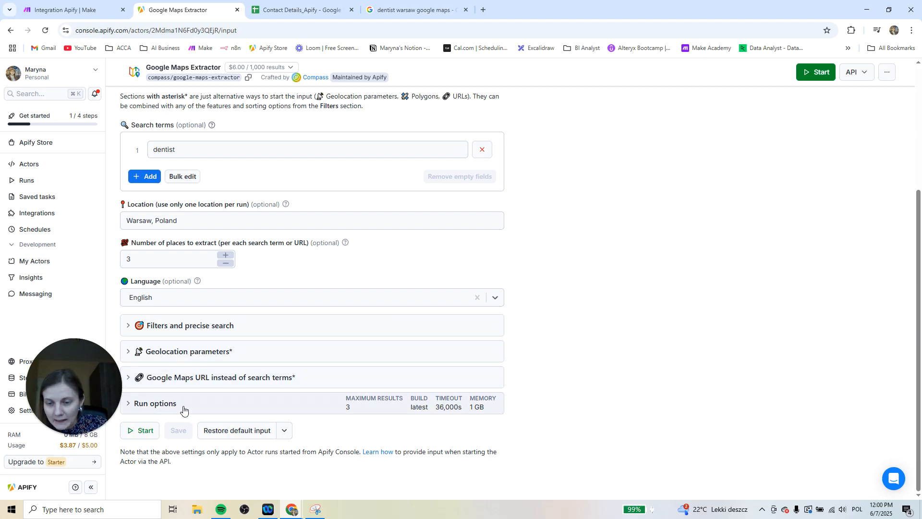
# Check the maximum charged results in the run options and start the Google Maps Extractor run
pyautogui.click(217, 403)
pyautogui.scroll(-3, 218, 401)
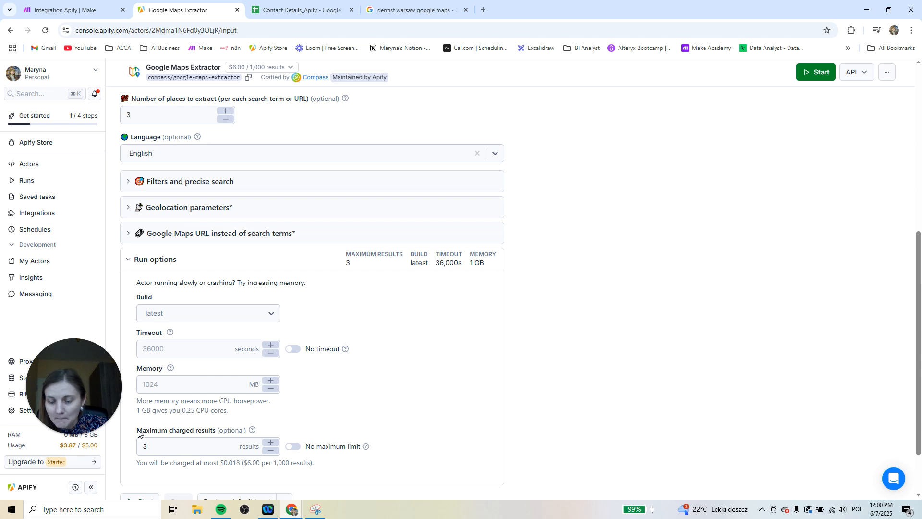
pyautogui.click(187, 444)
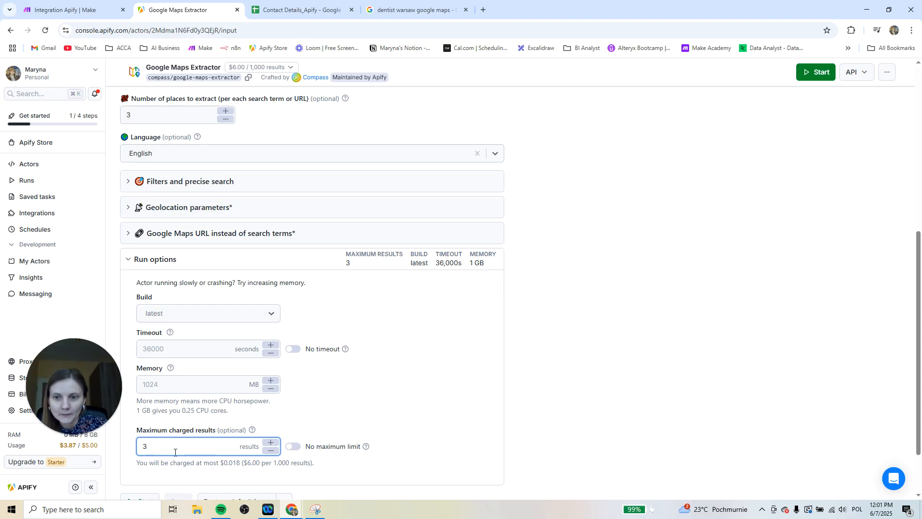
pyautogui.scroll(1, 235, 422)
pyautogui.scroll(-2, 238, 424)
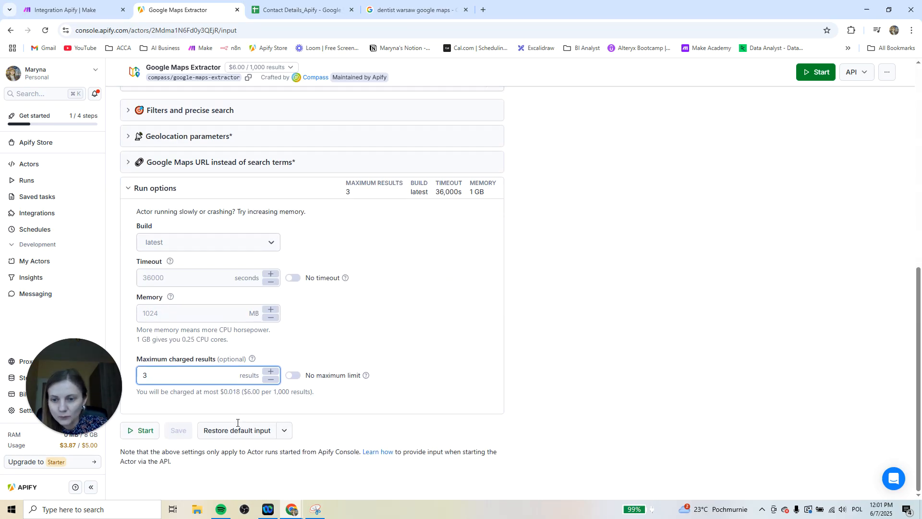
pyautogui.click(141, 433)
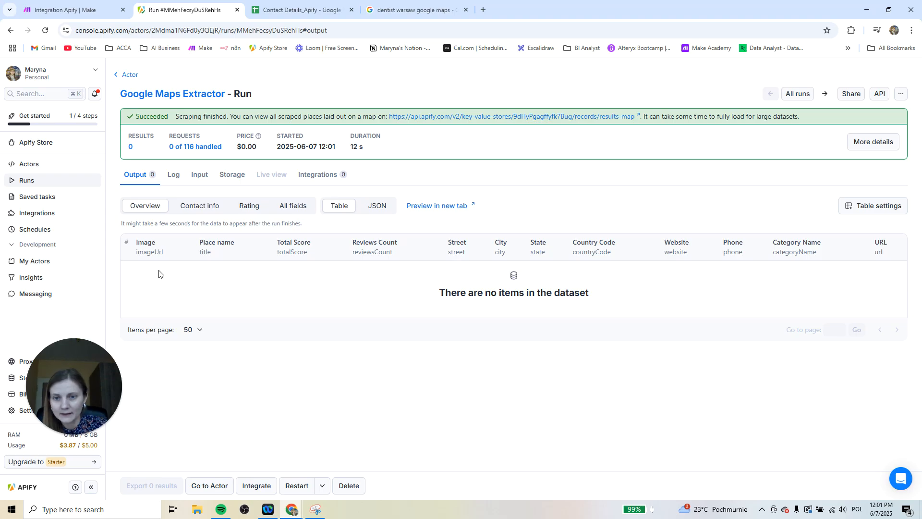
# Open the latest Google Maps Extractor run from the runs list and examine its output table across the columns
pyautogui.click(34, 164)
pyautogui.click(49, 186)
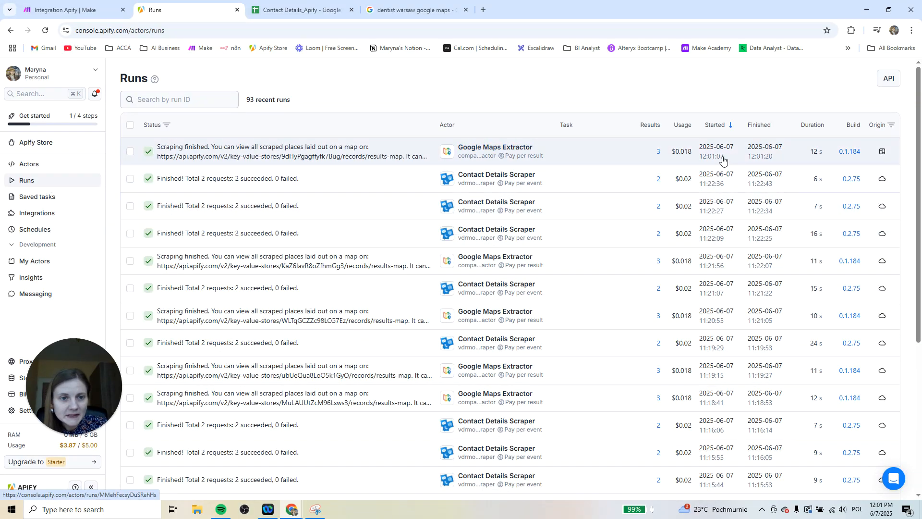
pyautogui.click(247, 150)
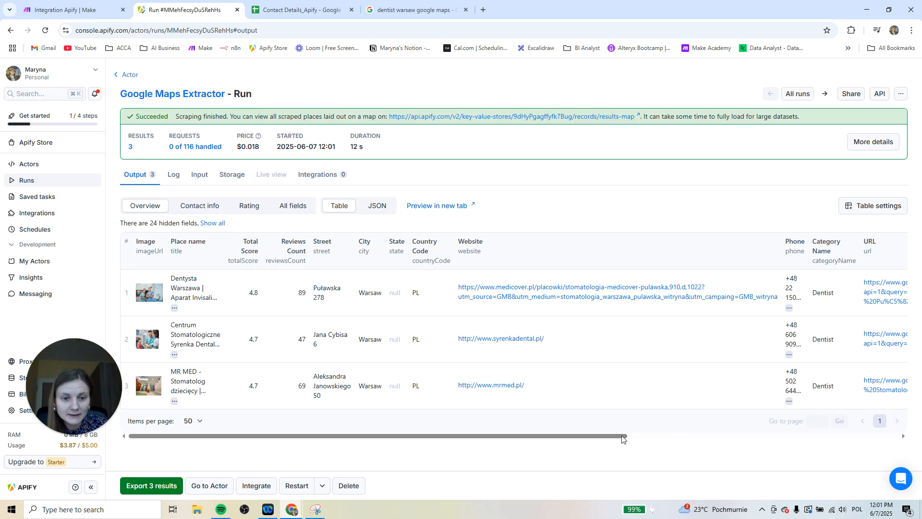
pyautogui.moveTo(616, 436); pyautogui.dragTo(592, 455)
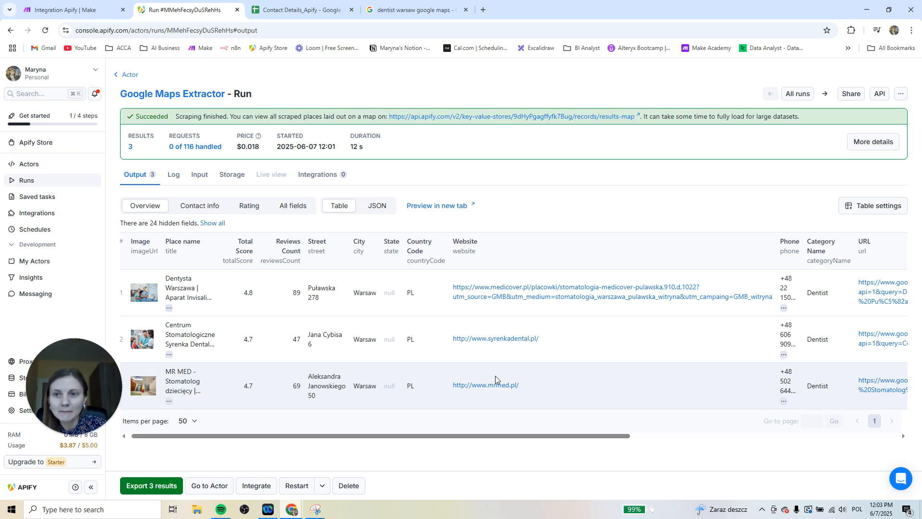
# Switch to Make and start a new connection for the Apify module, with type Apify API Token and name Apify_Testing
pyautogui.click(83, 6)
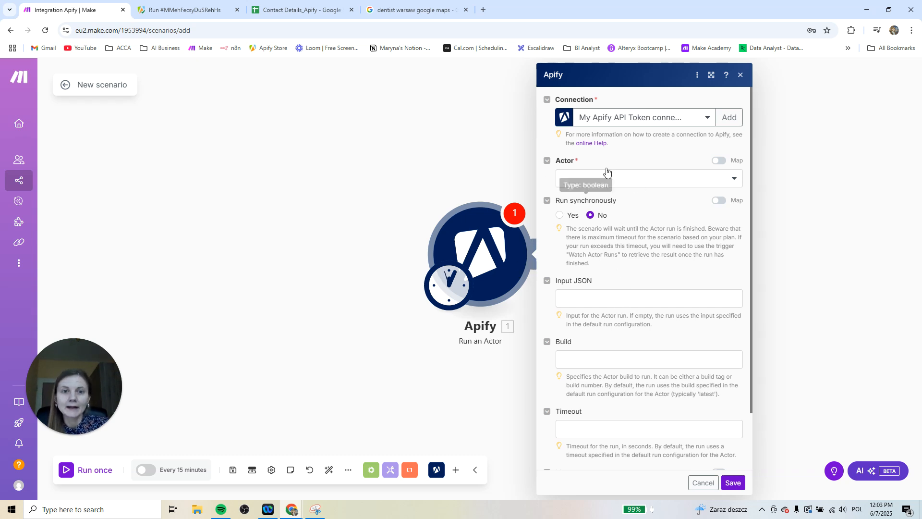
pyautogui.click(703, 120)
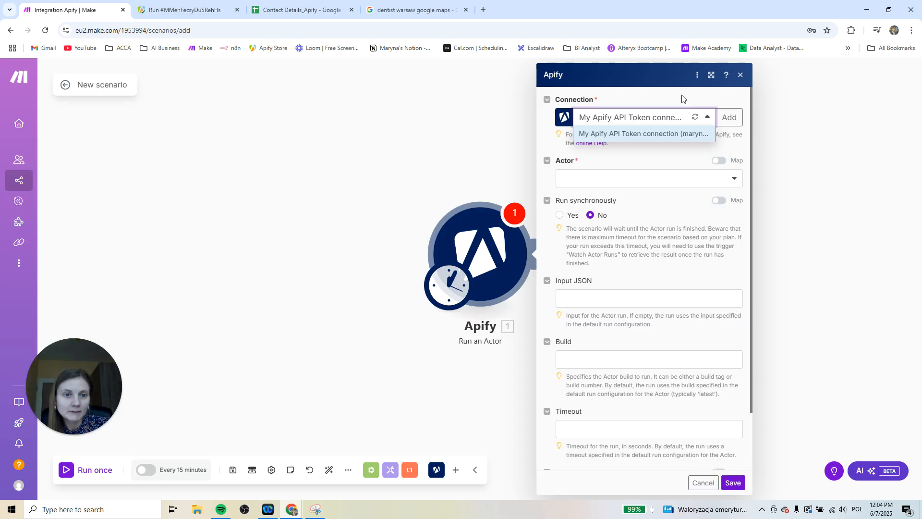
pyautogui.click(730, 118)
pyautogui.click(730, 118)
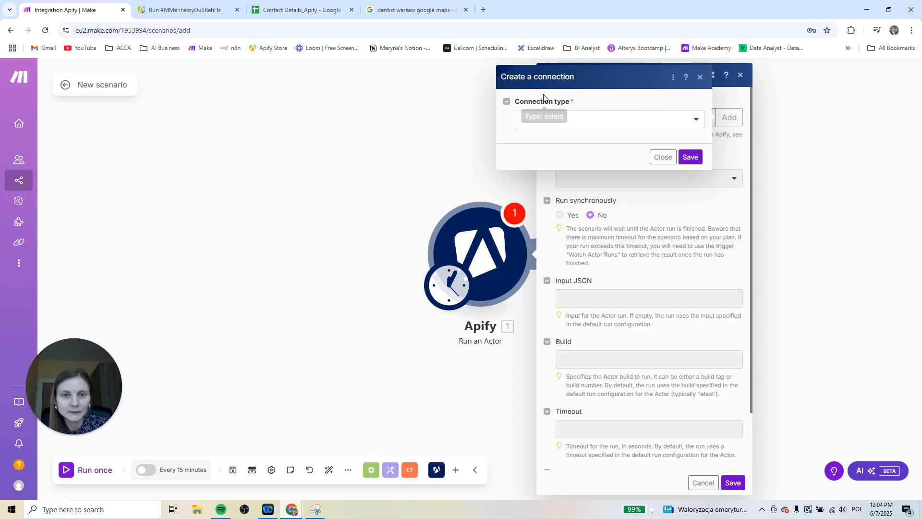
pyautogui.click(613, 124)
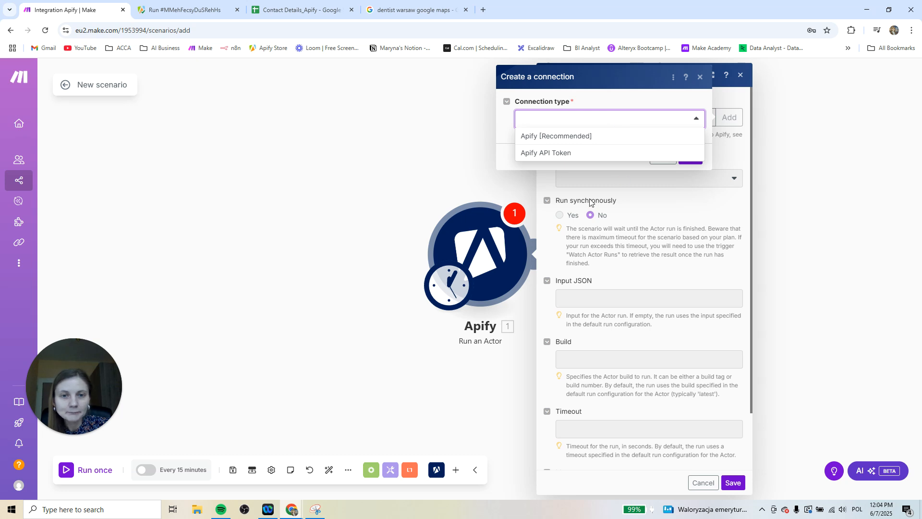
pyautogui.click(582, 154)
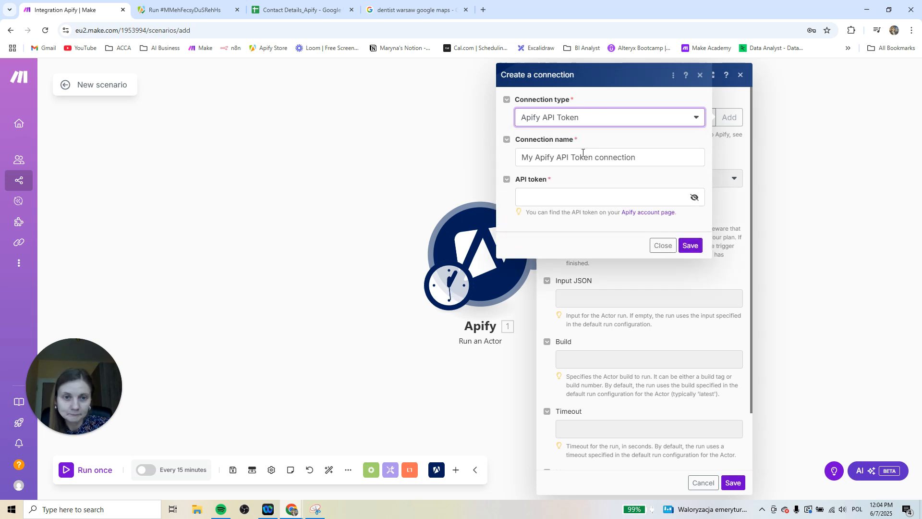
pyautogui.click(611, 155)
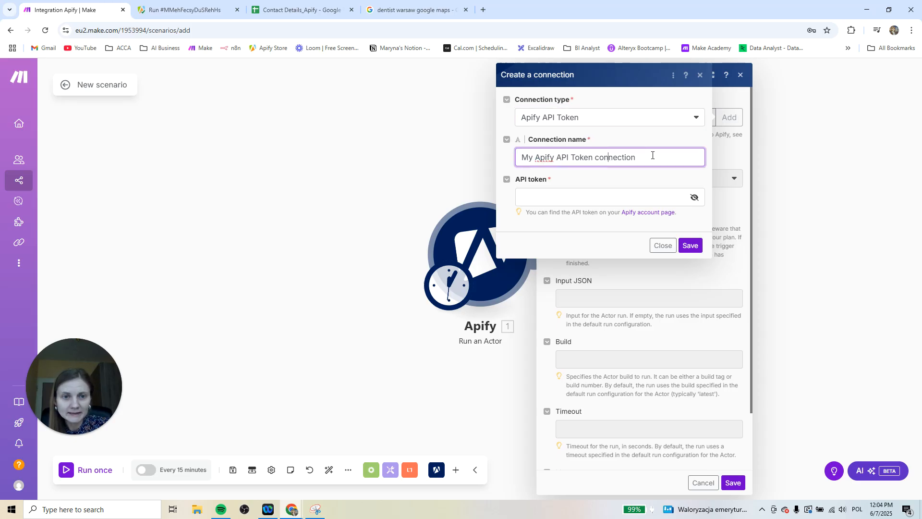
pyautogui.moveTo(652, 156); pyautogui.dragTo(506, 159)
pyautogui.write('Ap')
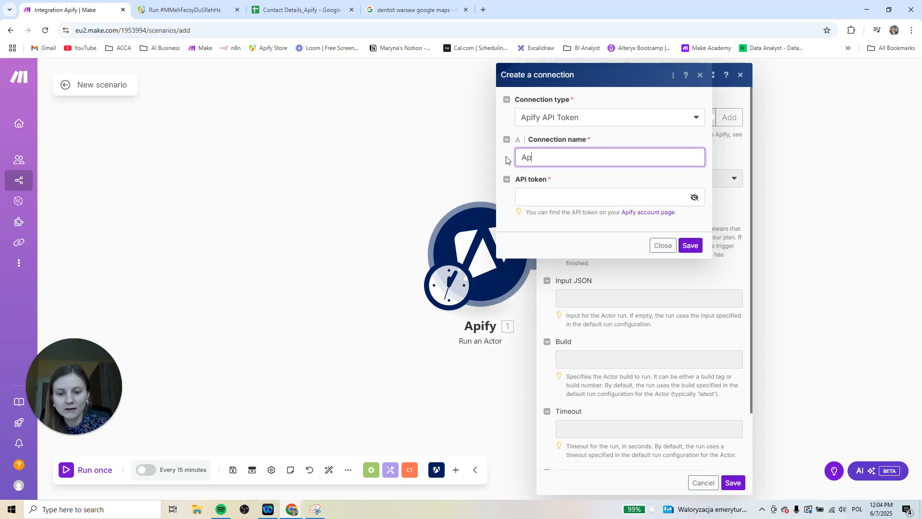
pyautogui.write('ify_')
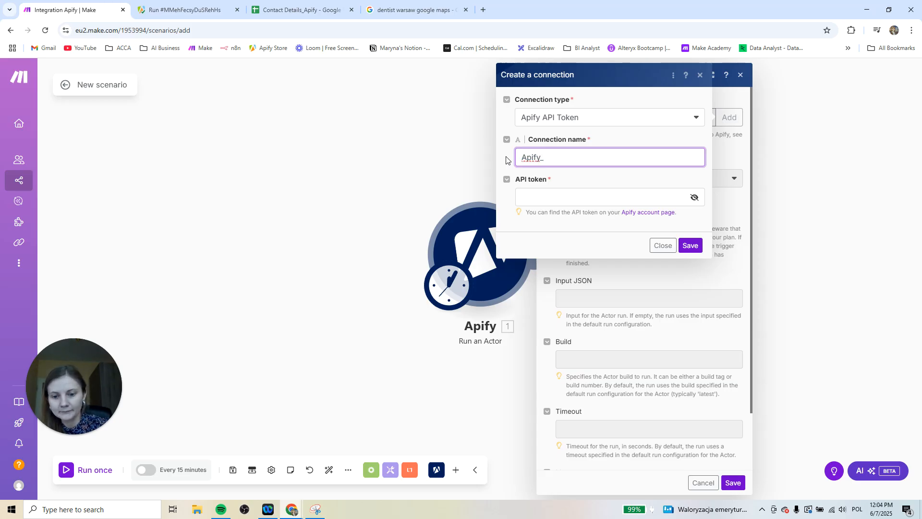
pyautogui.write('Testing')
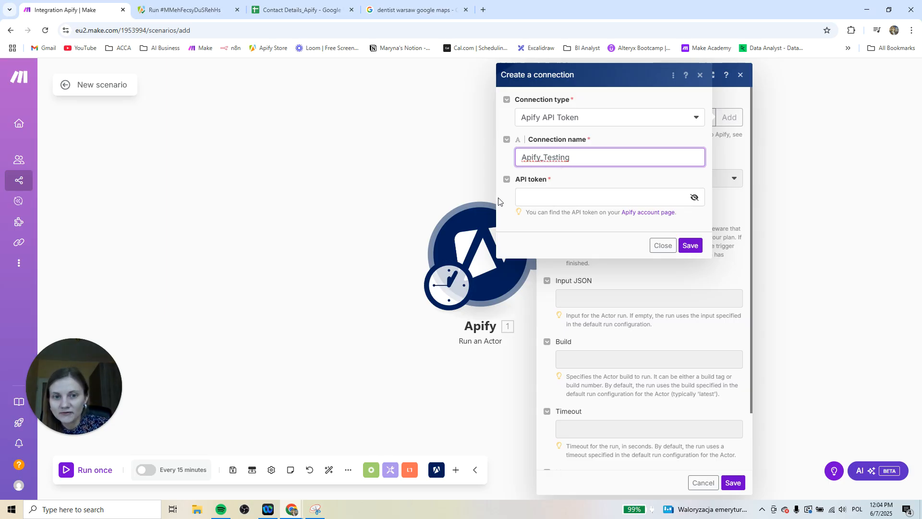
# Switch to Apify and copy the default personal API token from the account's API & Integrations settings
pyautogui.click(180, 12)
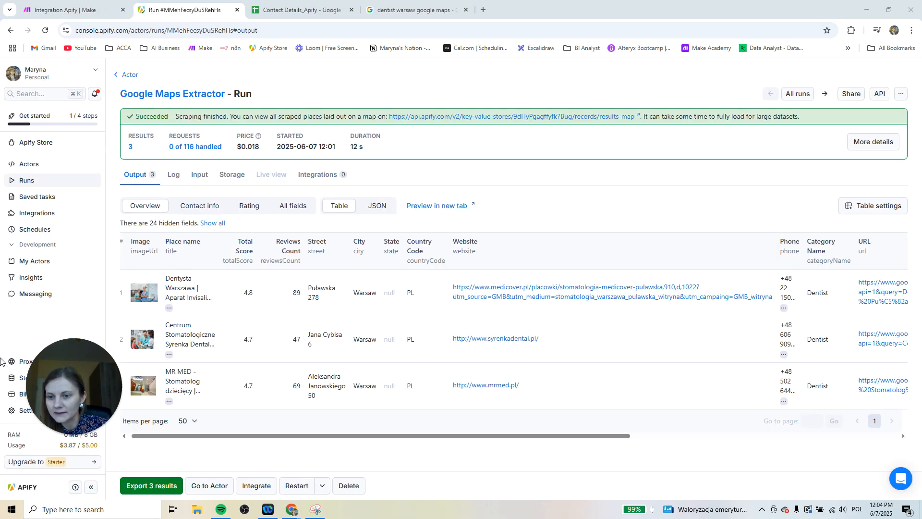
pyautogui.moveTo(91, 403); pyautogui.dragTo(160, 467)
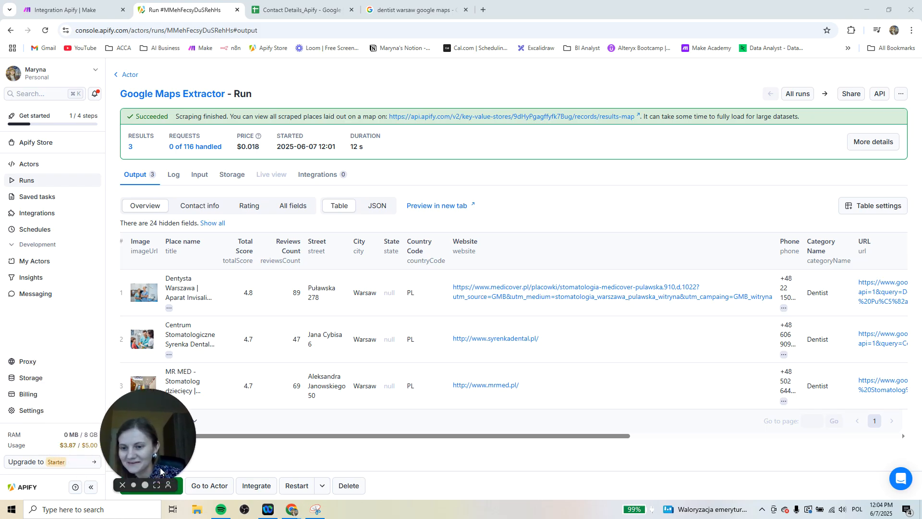
pyautogui.click(57, 412)
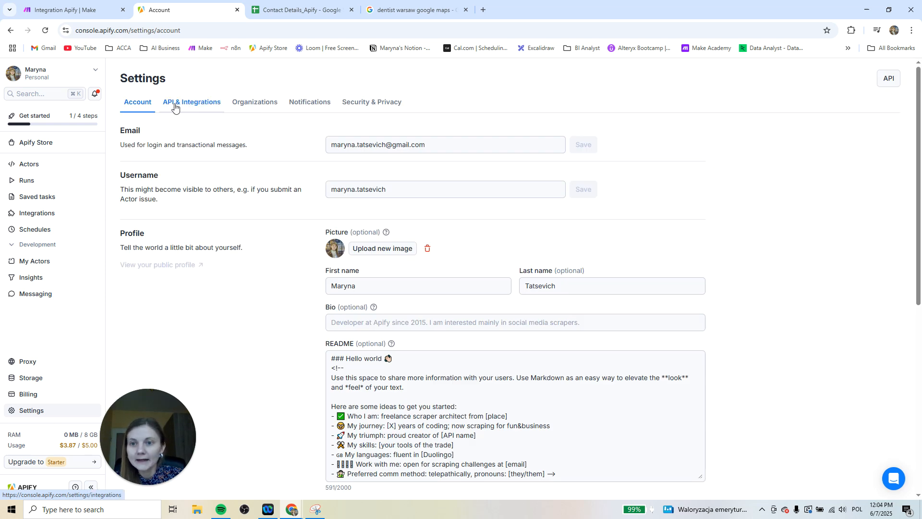
pyautogui.click(194, 105)
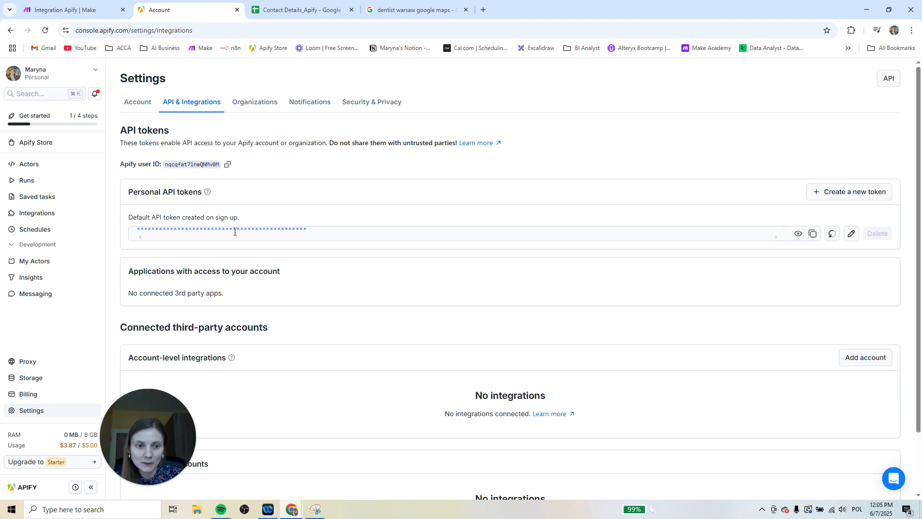
pyautogui.click(813, 234)
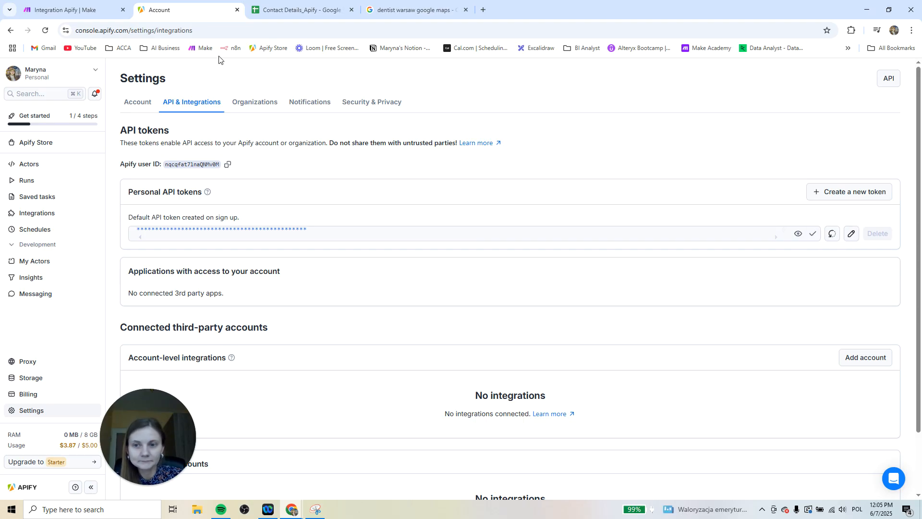
# Back in Make, paste the API token into the Apify_Testing connection and save it, dismissing the browser's offer to store the password
pyautogui.click(87, 9)
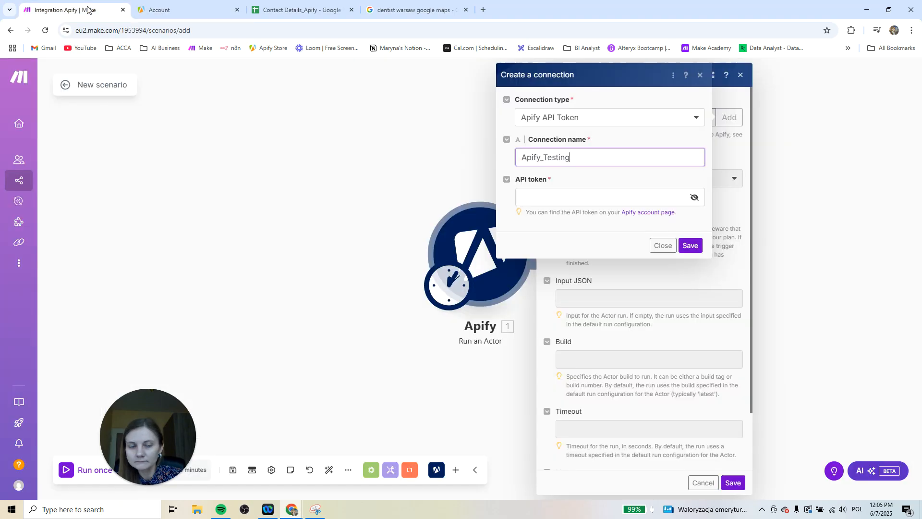
pyautogui.click(542, 200)
pyautogui.hotkey('ctrl', 'v')
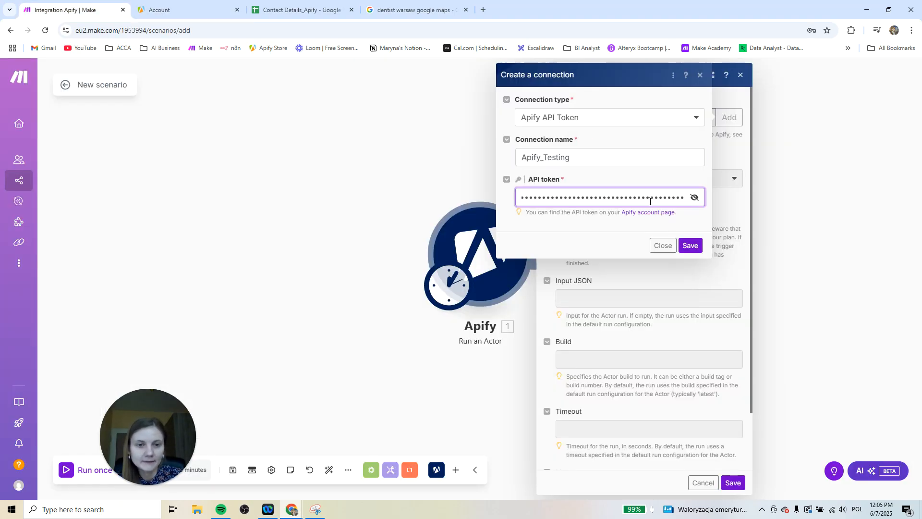
pyautogui.click(690, 246)
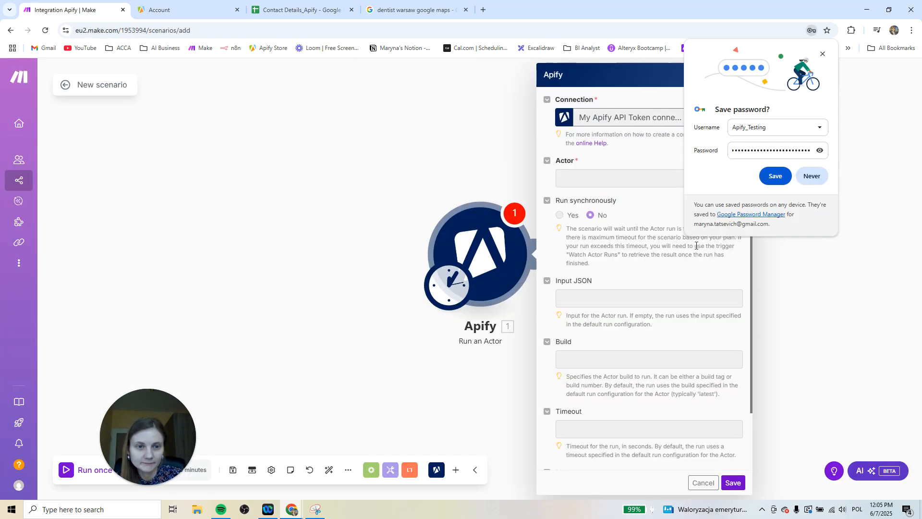
pyautogui.click(823, 56)
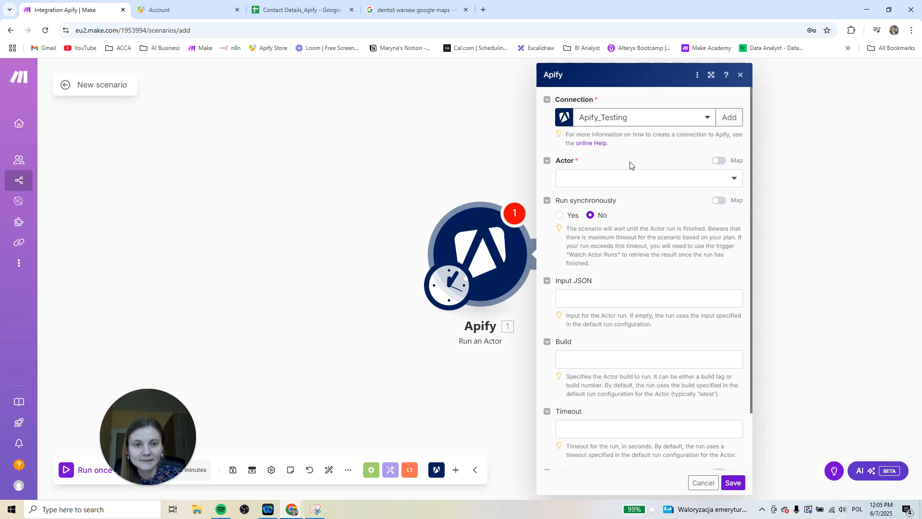
# Compare the Actors offered in the Apify module with those in Apify, and review the Google Maps Extractor's saved input
pyautogui.click(584, 180)
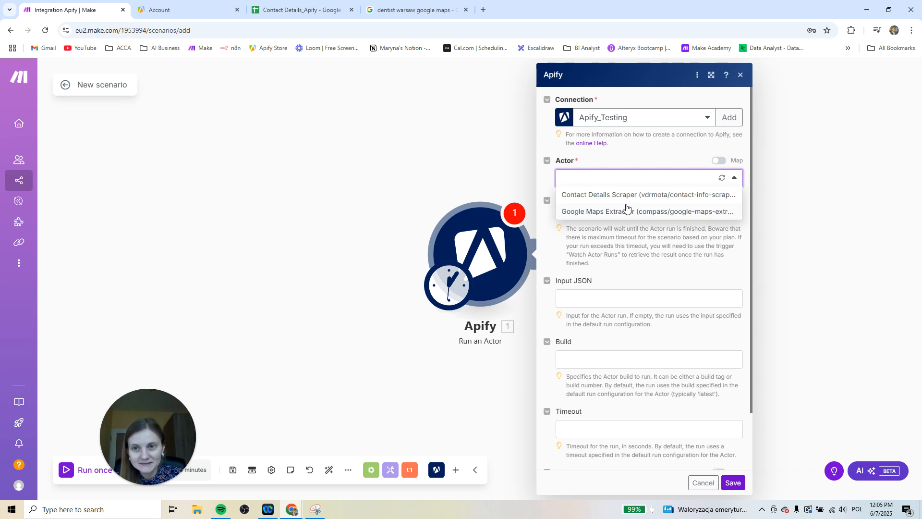
pyautogui.click(186, 3)
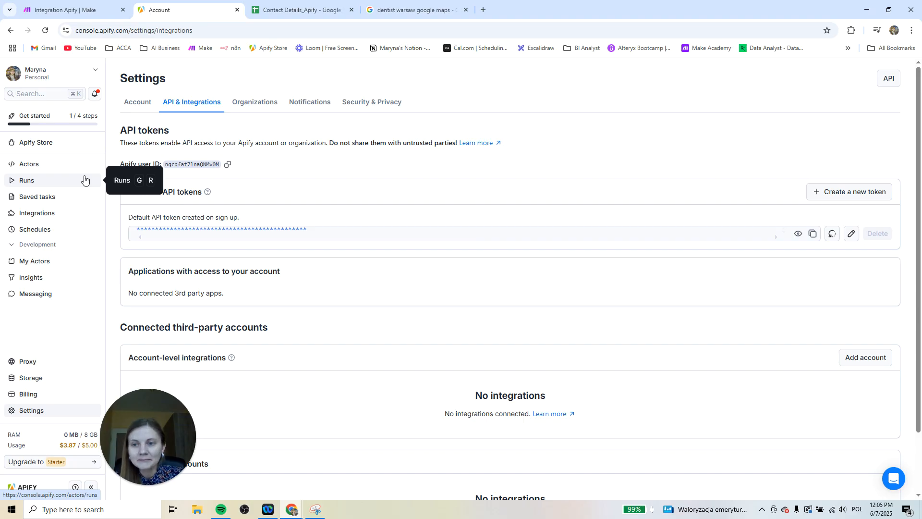
pyautogui.click(64, 10)
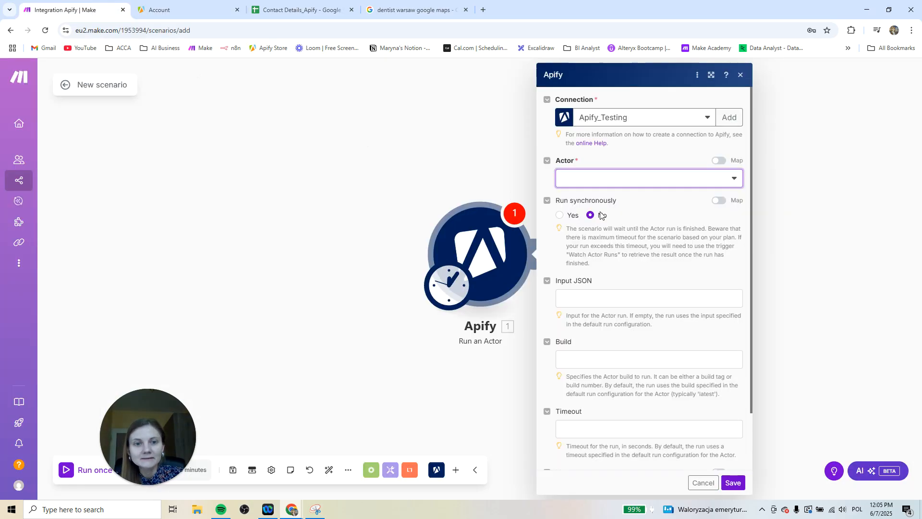
pyautogui.click(612, 182)
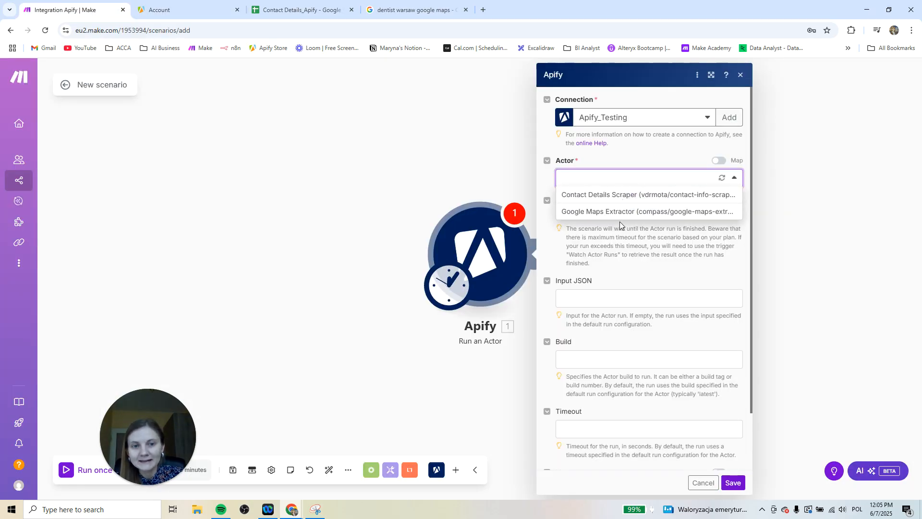
pyautogui.click(200, 9)
pyautogui.click(31, 164)
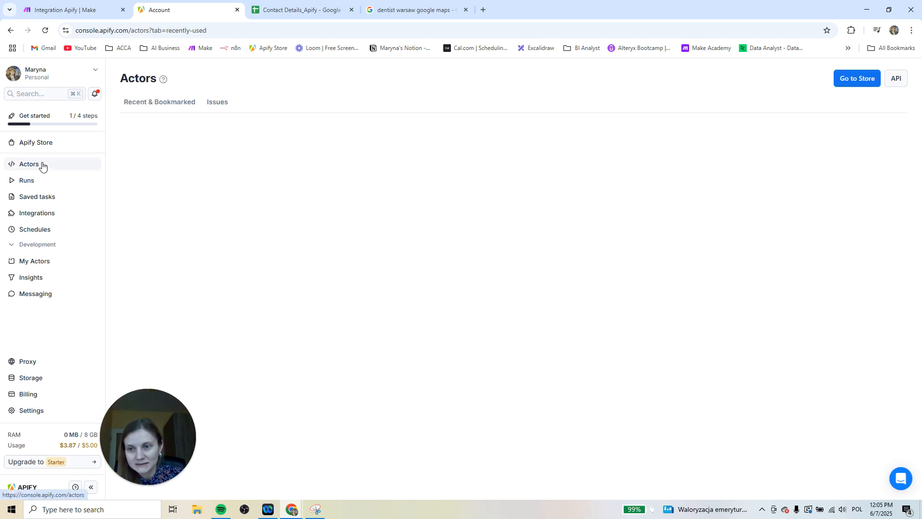
pyautogui.click(191, 194)
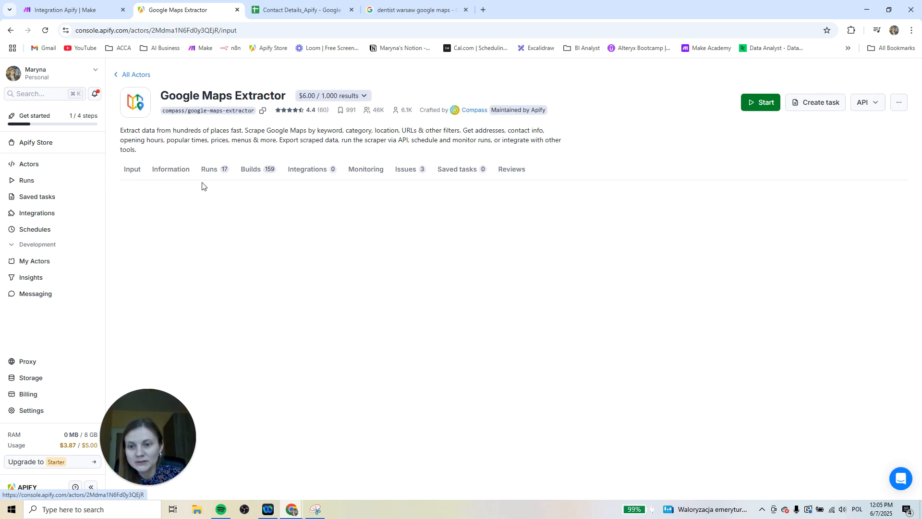
pyautogui.scroll(-3, 350, 330)
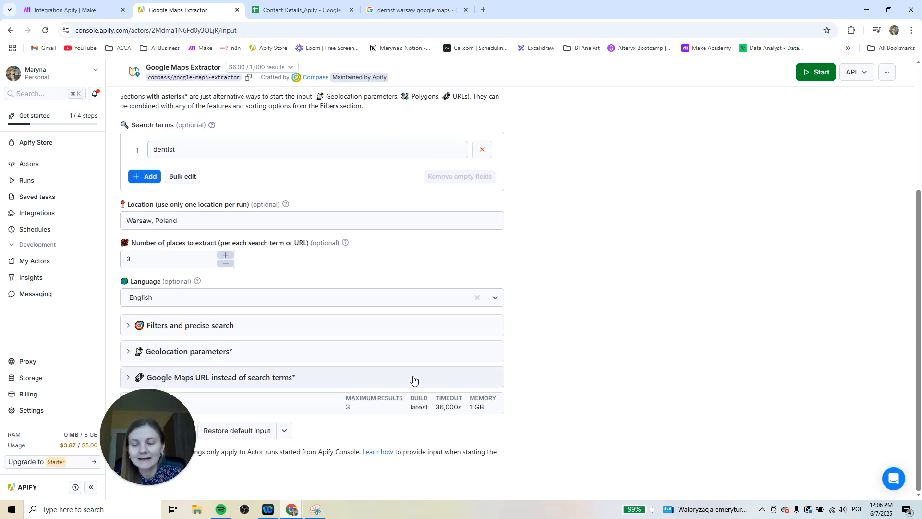
pyautogui.moveTo(140, 407); pyautogui.dragTo(51, 423)
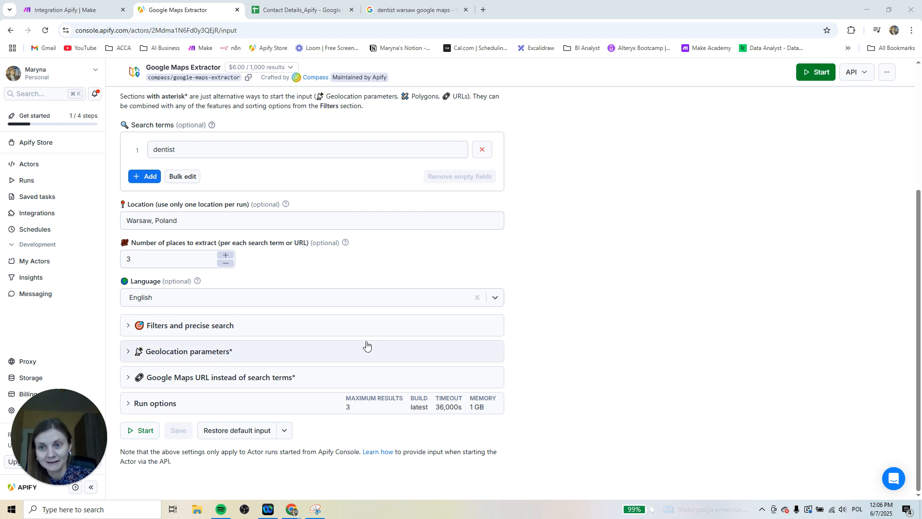
# In Make, choose Google Maps Extractor as the module's Actor and set Run synchronously to Yes
pyautogui.click(91, 9)
pyautogui.click(696, 185)
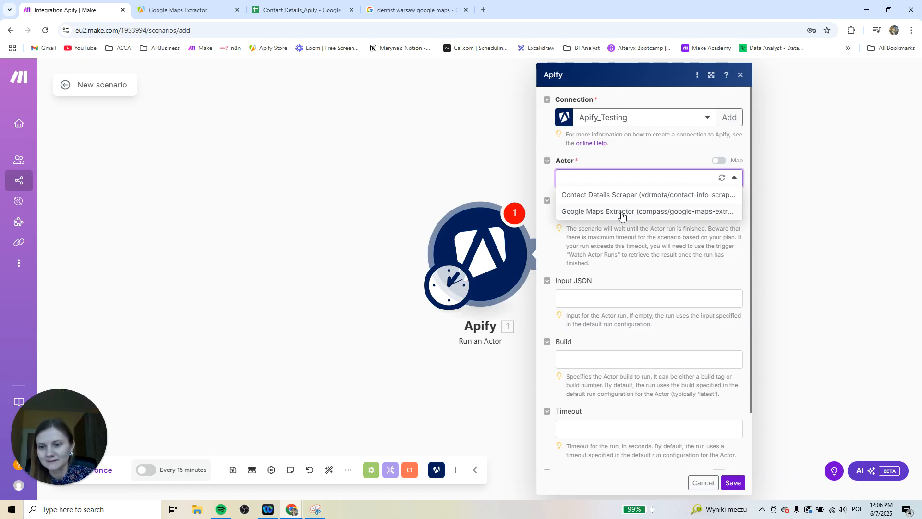
pyautogui.click(652, 214)
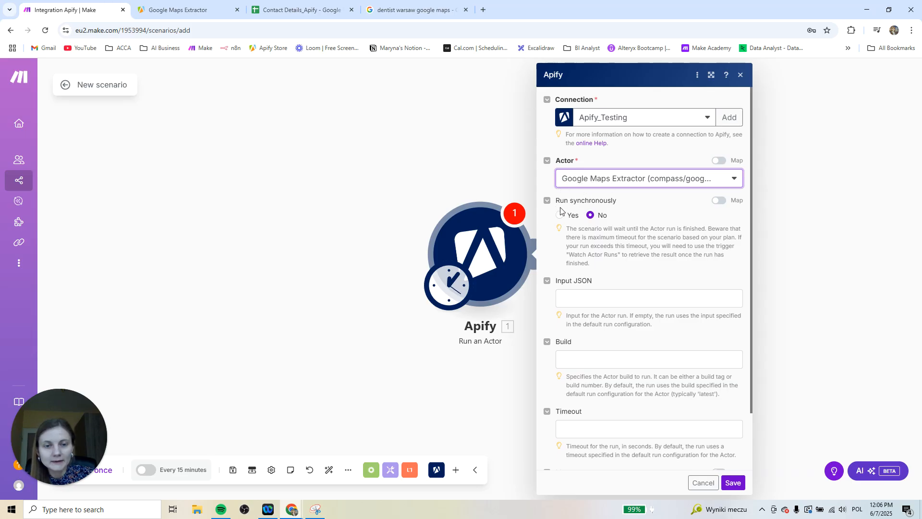
pyautogui.click(559, 216)
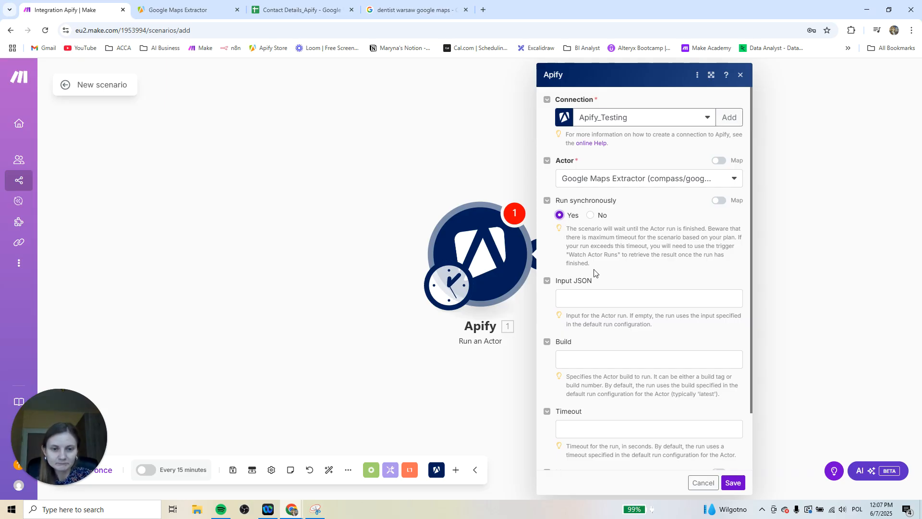
# Review the module's Input JSON, Build, Timeout and Memory fields against the Google Maps Extractor's run options in Apify
pyautogui.scroll(-2, 684, 300)
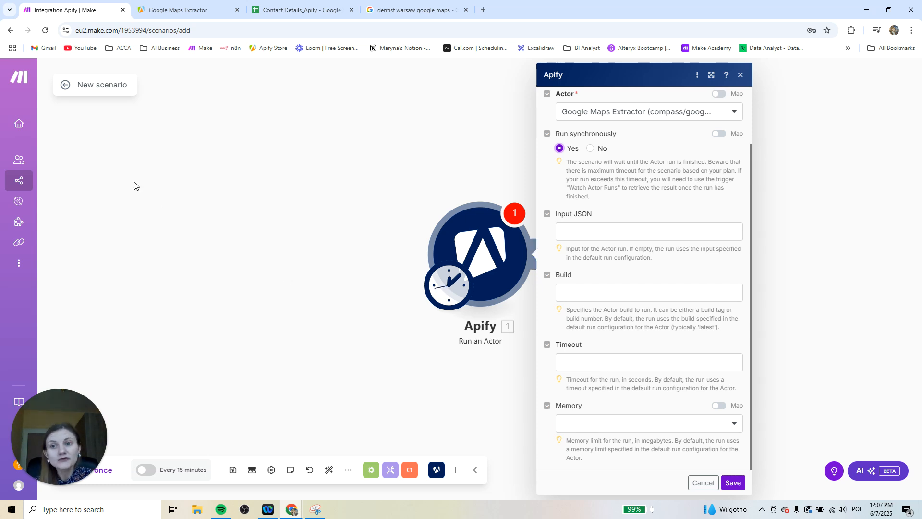
pyautogui.click(182, 10)
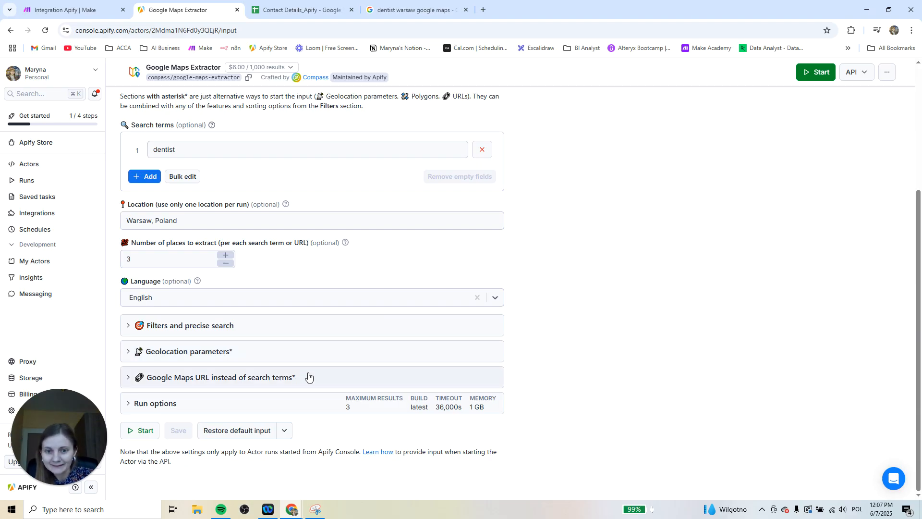
pyautogui.click(243, 405)
pyautogui.scroll(-3, 242, 405)
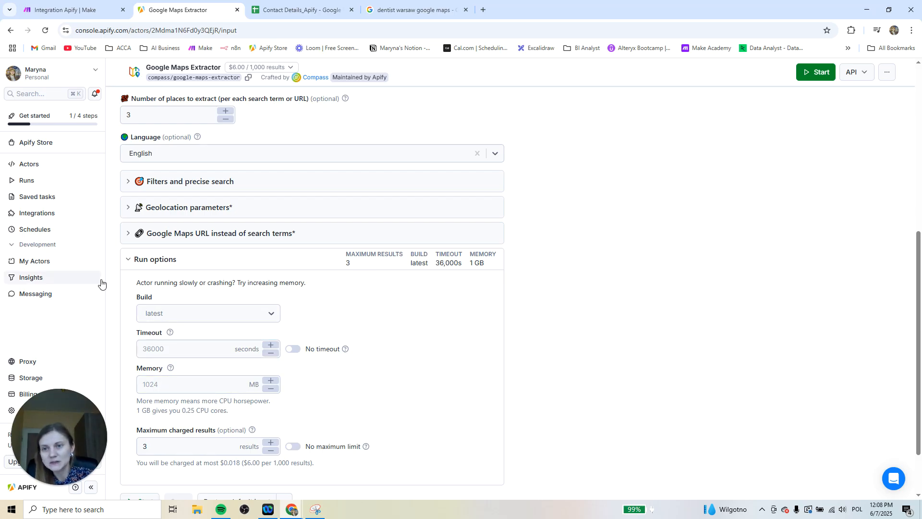
# Copy the Google Maps Extractor's full input JSON from Apify and paste it into the Make module's Input JSON field
pyautogui.click(86, 9)
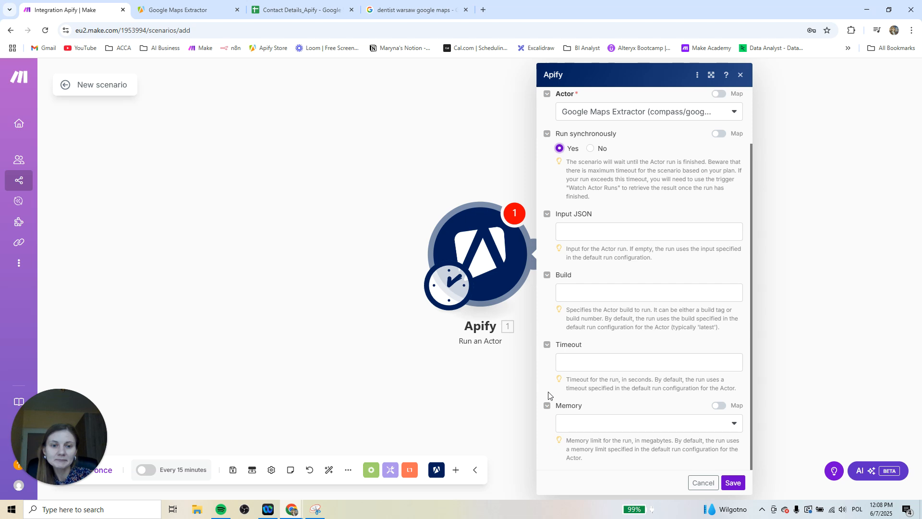
pyautogui.click(153, 7)
pyautogui.click(82, 4)
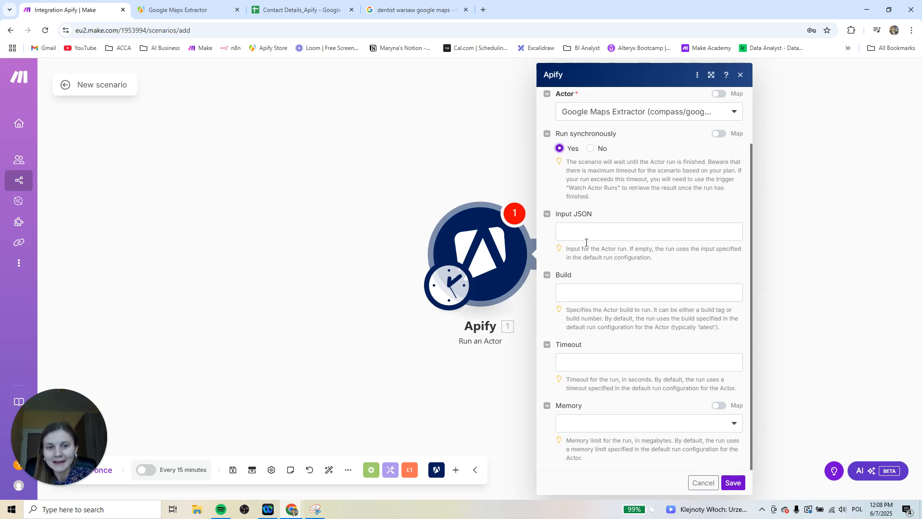
pyautogui.click(585, 234)
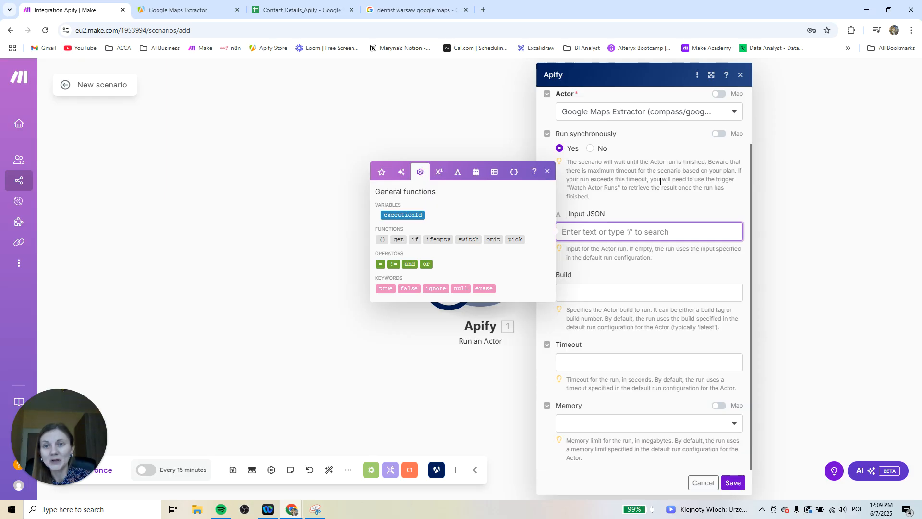
pyautogui.click(206, 10)
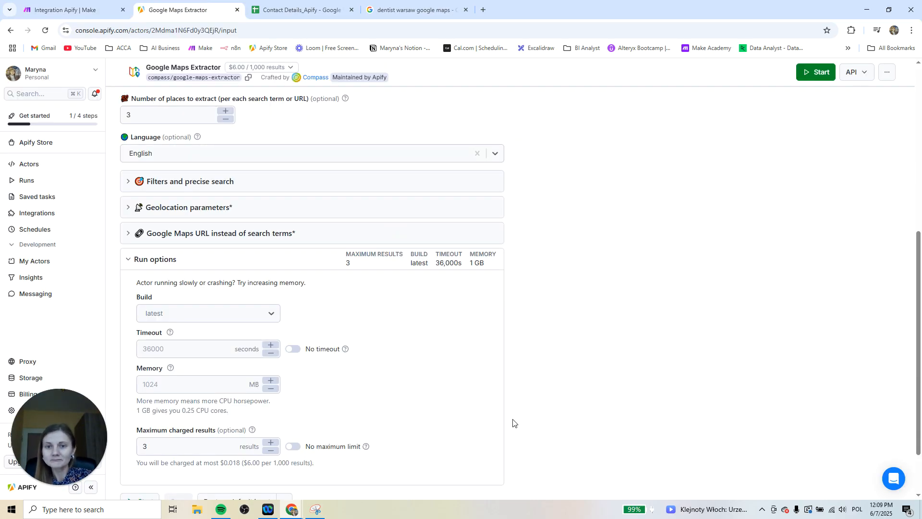
pyautogui.scroll(4, 513, 423)
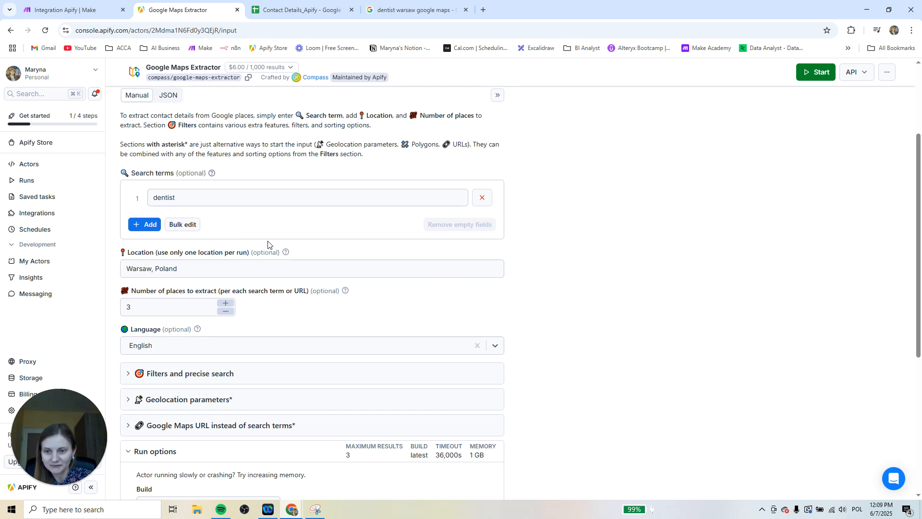
pyautogui.scroll(2, 271, 247)
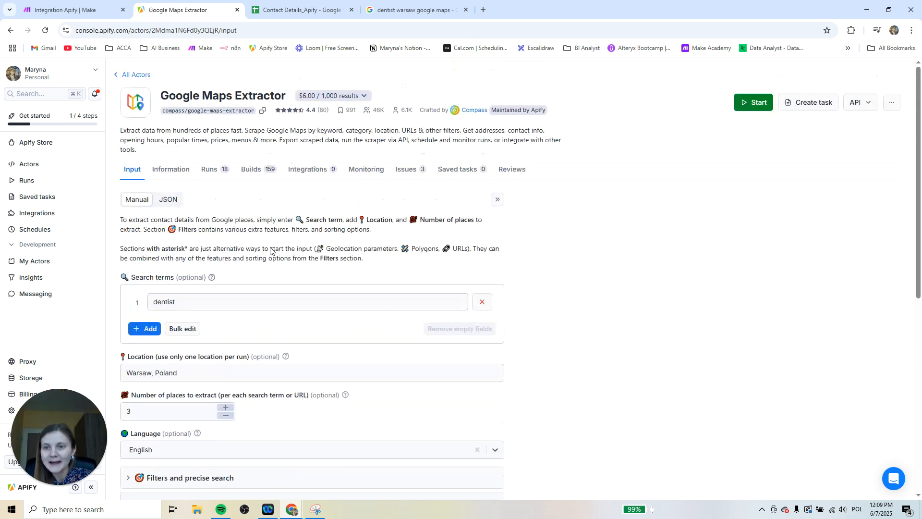
pyautogui.click(176, 204)
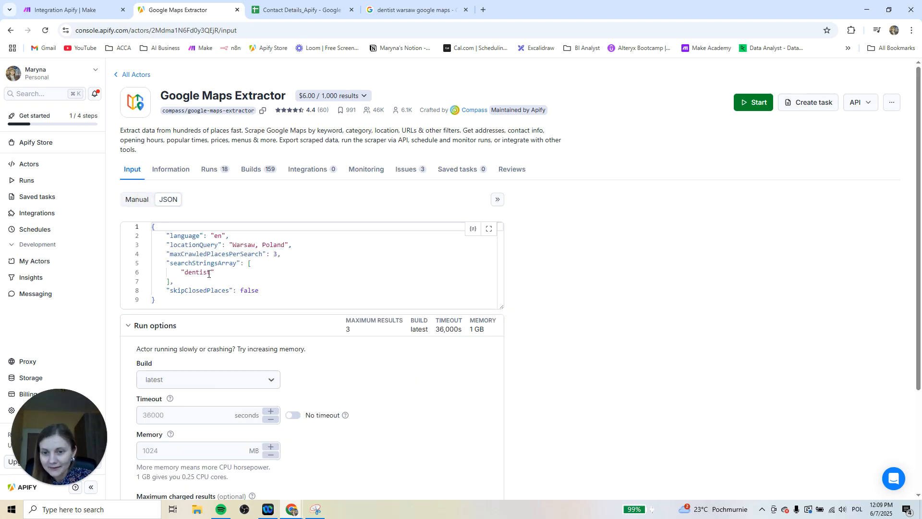
pyautogui.moveTo(187, 298); pyautogui.dragTo(150, 231)
pyautogui.hotkey('ctrl', 'c')
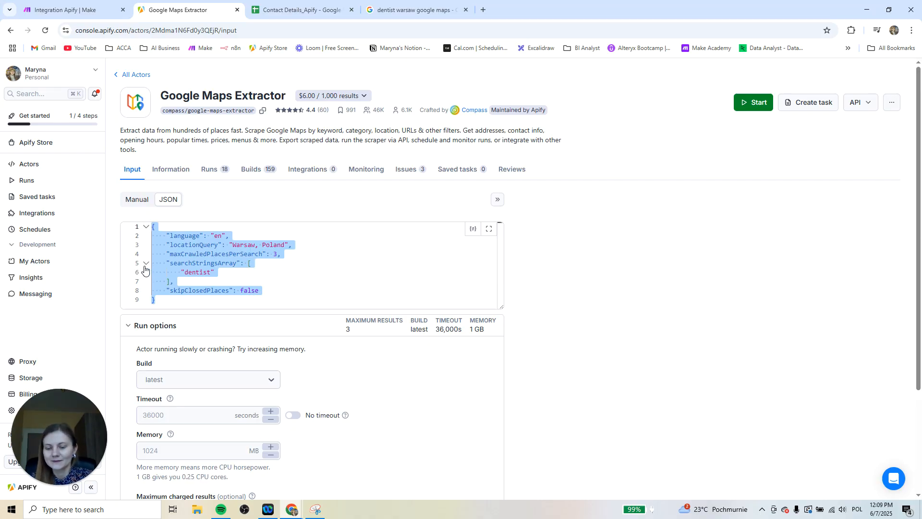
pyautogui.click(77, 9)
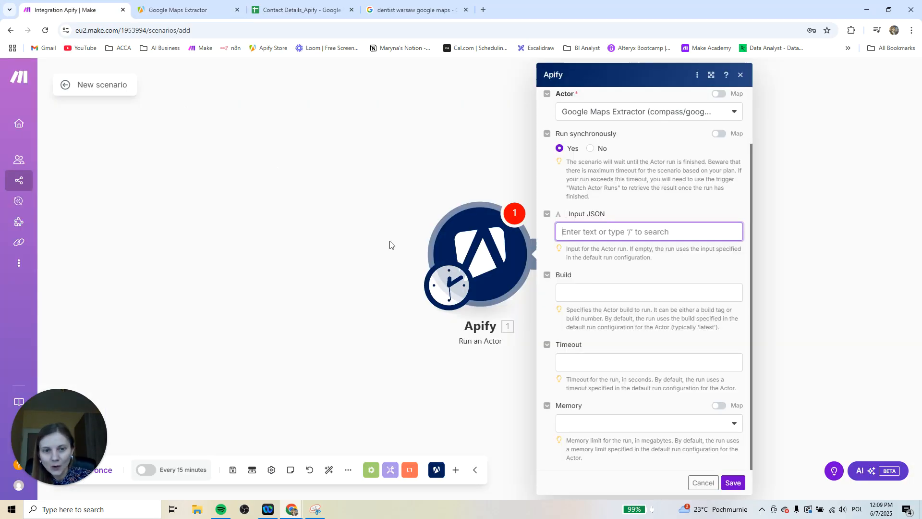
pyautogui.hotkey('ctrl', 'v')
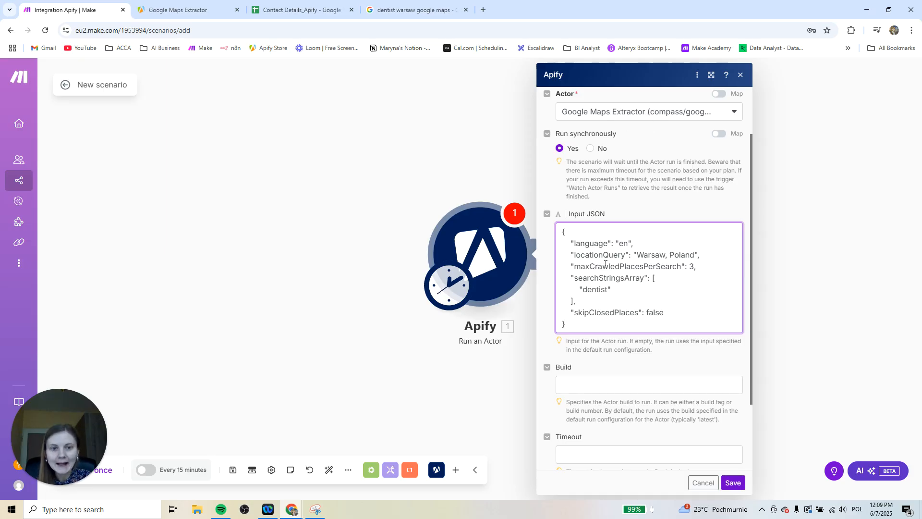
# In Apify, compare the Google Maps Extractor's manual input form with its JSON, checking location, number of places and search term
pyautogui.click(184, 9)
pyautogui.click(284, 271)
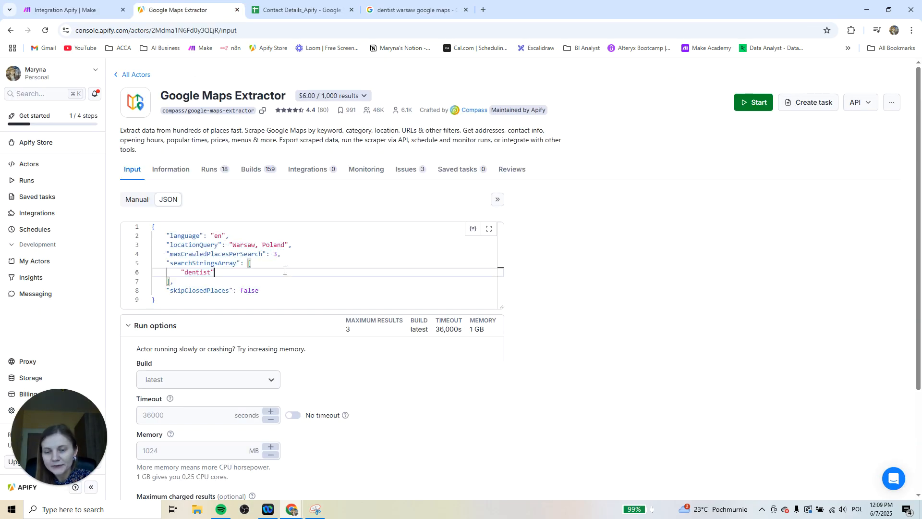
pyautogui.click(247, 244)
pyautogui.click(277, 254)
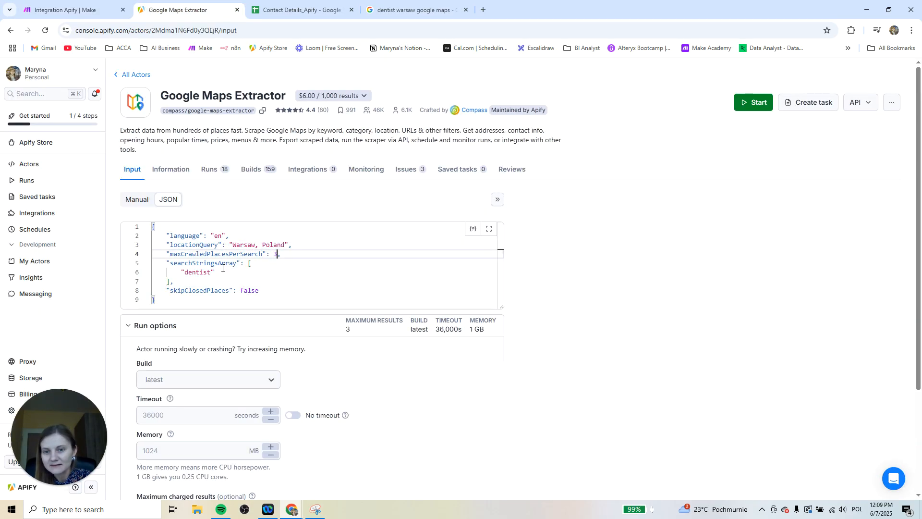
pyautogui.click(139, 202)
pyautogui.click(168, 199)
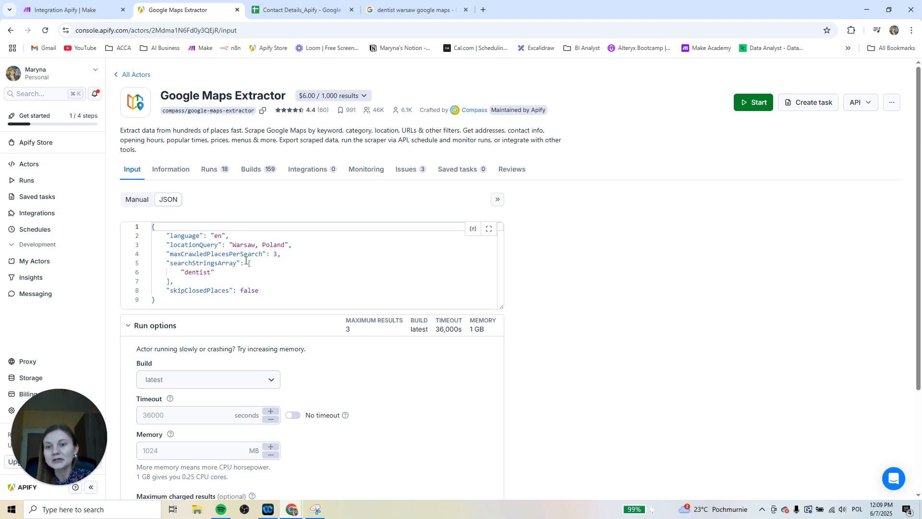
pyautogui.click(138, 200)
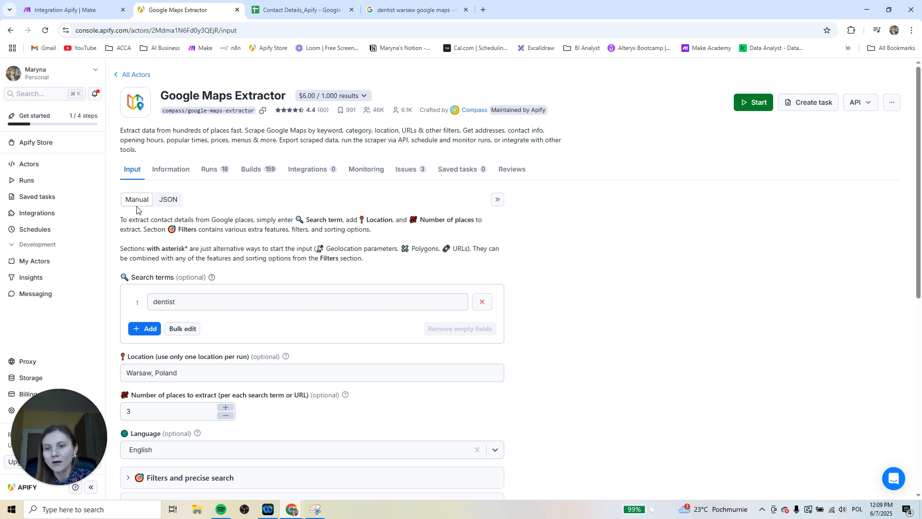
pyautogui.scroll(-1, 222, 359)
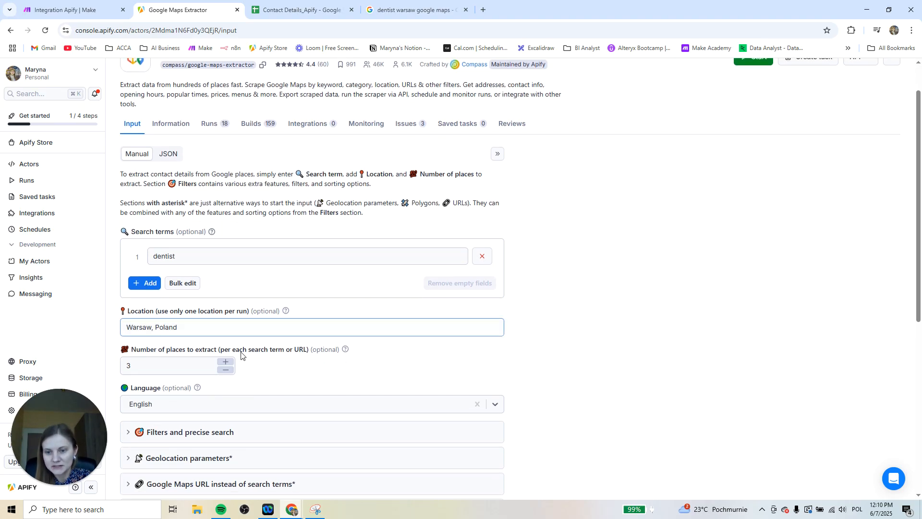
pyautogui.click(169, 152)
# Check the JSON in Make's Apify module against Apify's input, examining language, locationQuery and maxCrawledPlacesPerSearch
pyautogui.click(72, 9)
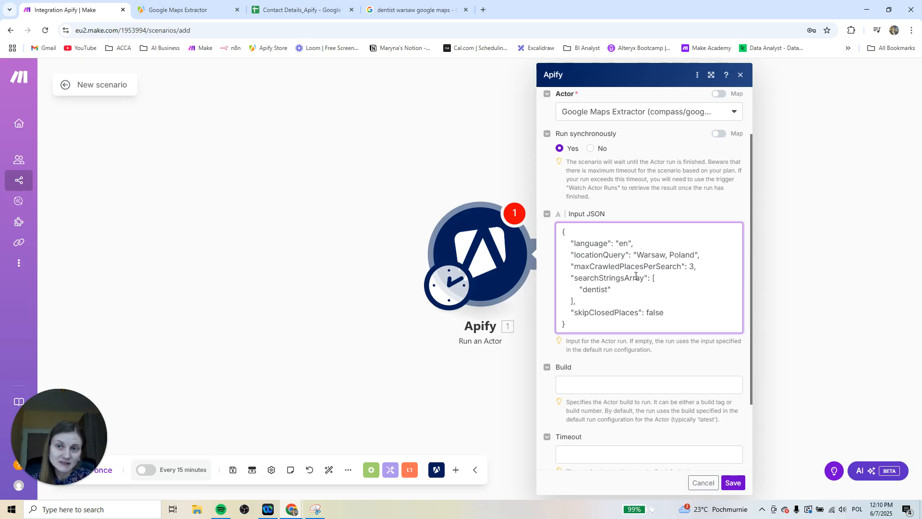
pyautogui.click(179, 10)
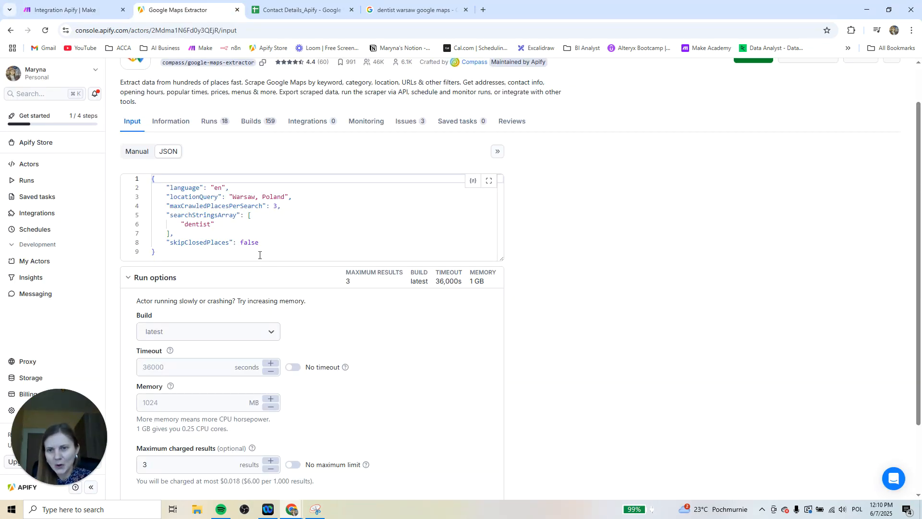
pyautogui.click(136, 152)
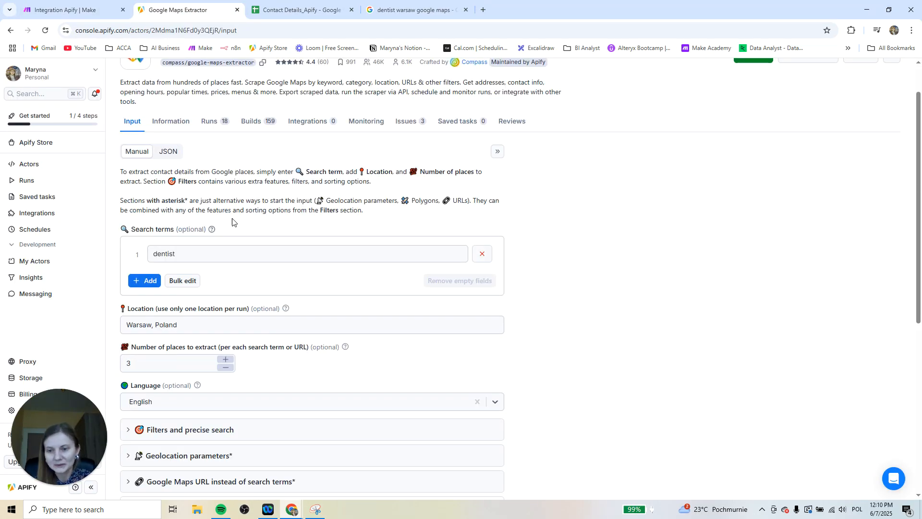
pyautogui.click(80, 9)
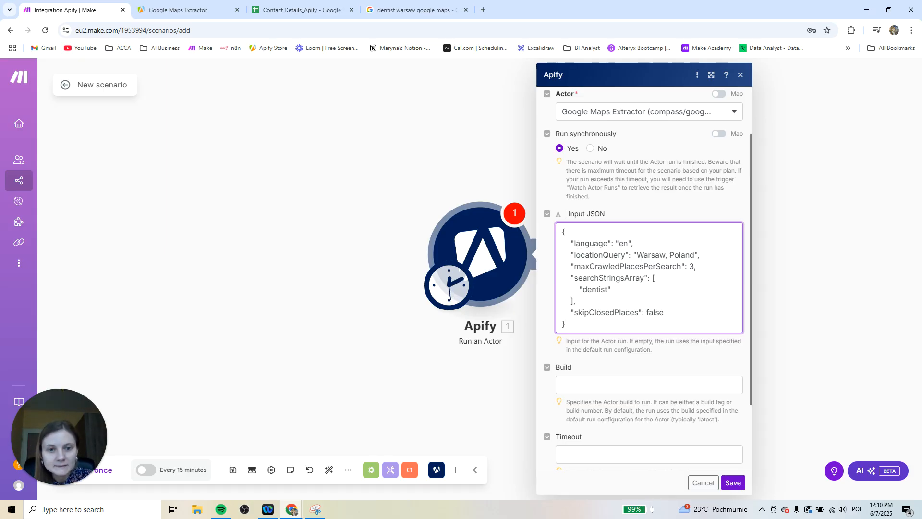
pyautogui.moveTo(592, 245); pyautogui.dragTo(653, 244)
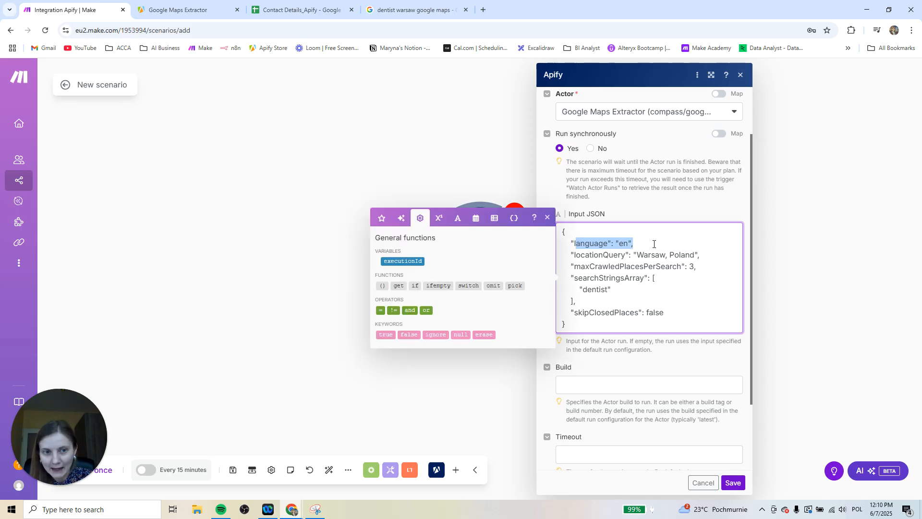
pyautogui.click(653, 244)
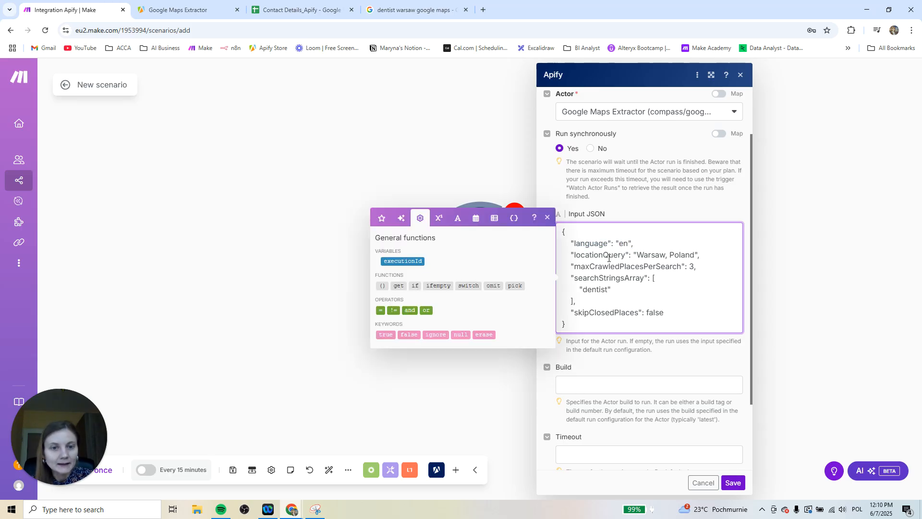
pyautogui.click(688, 258)
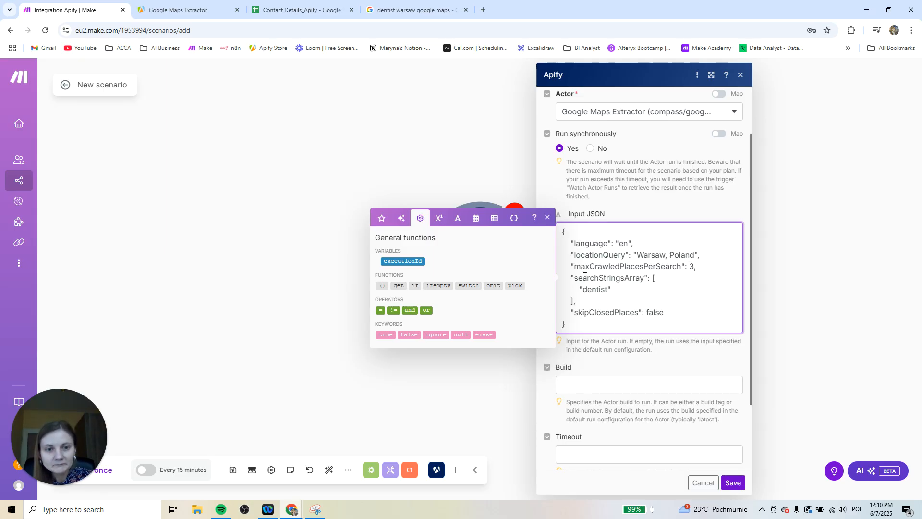
pyautogui.moveTo(575, 267); pyautogui.dragTo(653, 271)
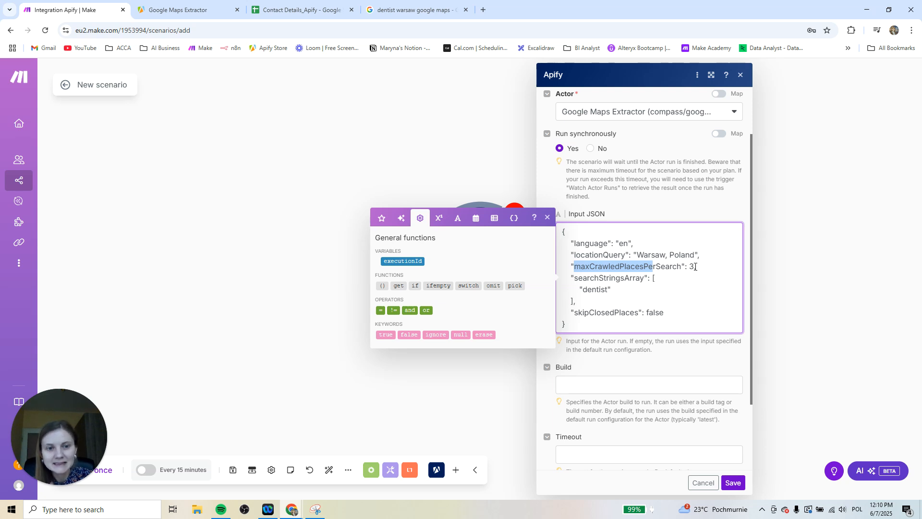
# Try "real estate" as the searchStringsArray term in the module's Input JSON
pyautogui.click(616, 283)
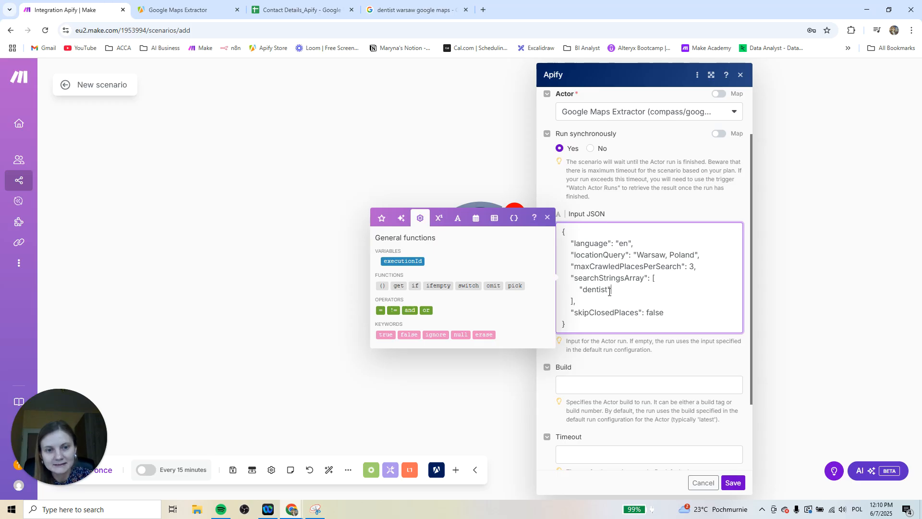
pyautogui.press('BackSpace')
pyautogui.press('BackSpace')
pyautogui.press('BackSpace')
pyautogui.press('BackSpace')
pyautogui.press('BackSpace')
pyautogui.press('BackSpace')
pyautogui.press('BackSpace')
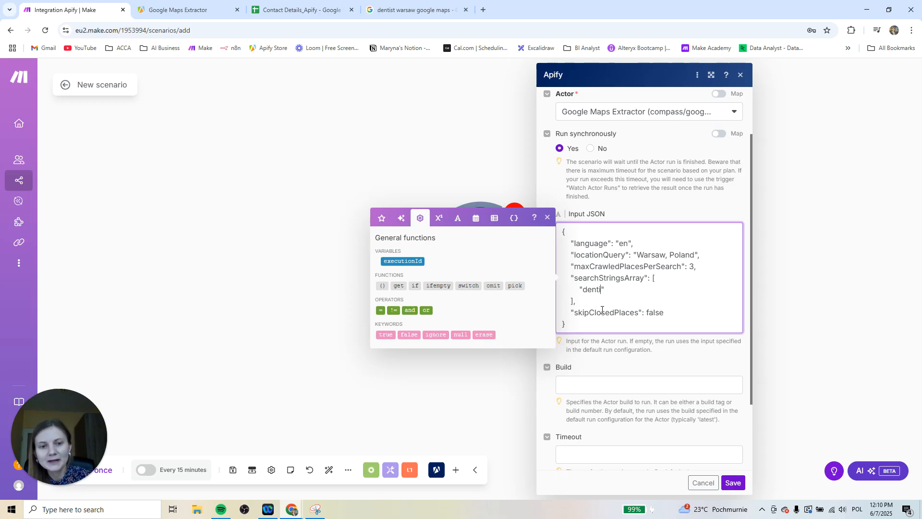
pyautogui.write('real es')
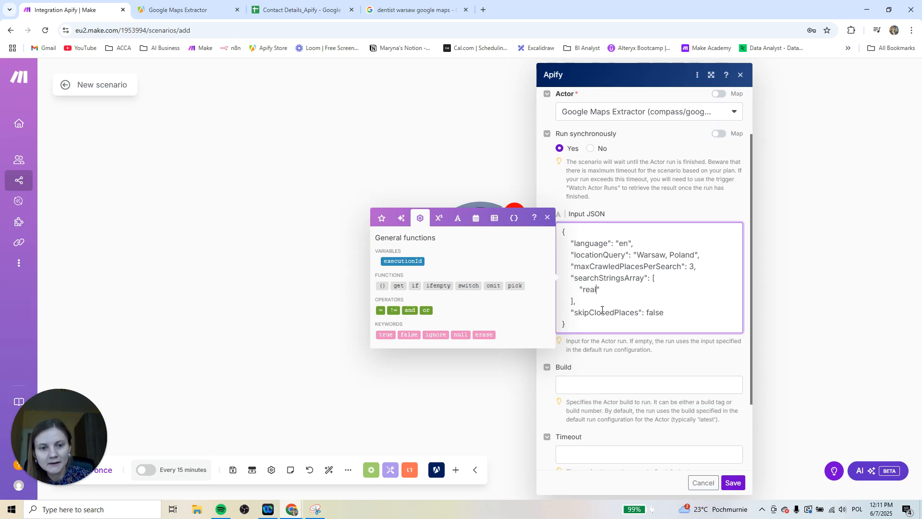
pyautogui.write('tate')
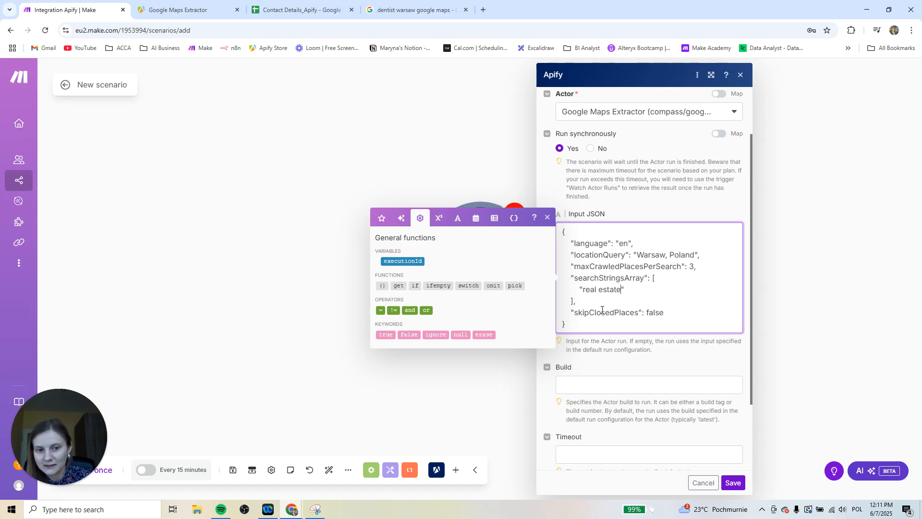
# Change the searchStringsArray term in the Input JSON back to "dentist"
pyautogui.press('BackSpace')
pyautogui.press('BackSpace')
pyautogui.press('BackSpace')
pyautogui.press('BackSpace')
pyautogui.press('BackSpace')
pyautogui.press('BackSpace')
pyautogui.press('BackSpace')
pyautogui.press('BackSpace')
pyautogui.press('BackSpace')
pyautogui.press('BackSpace')
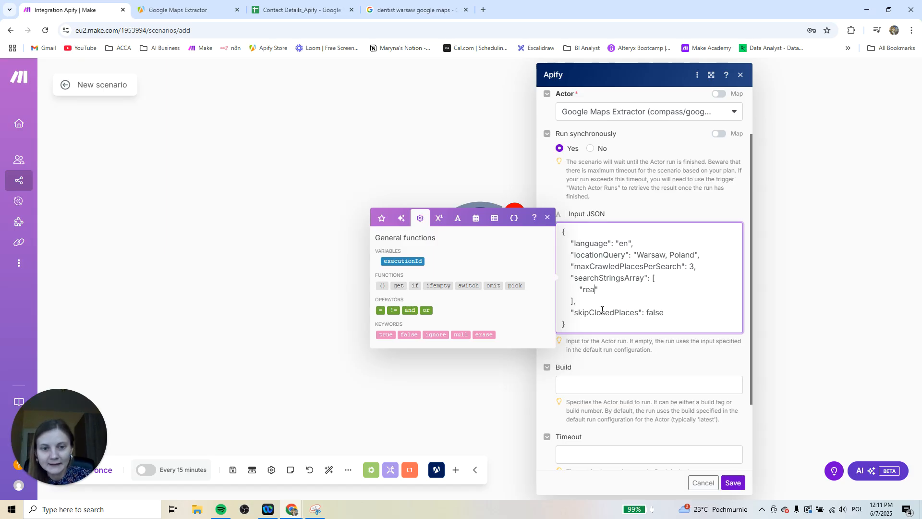
pyautogui.press('BackSpace')
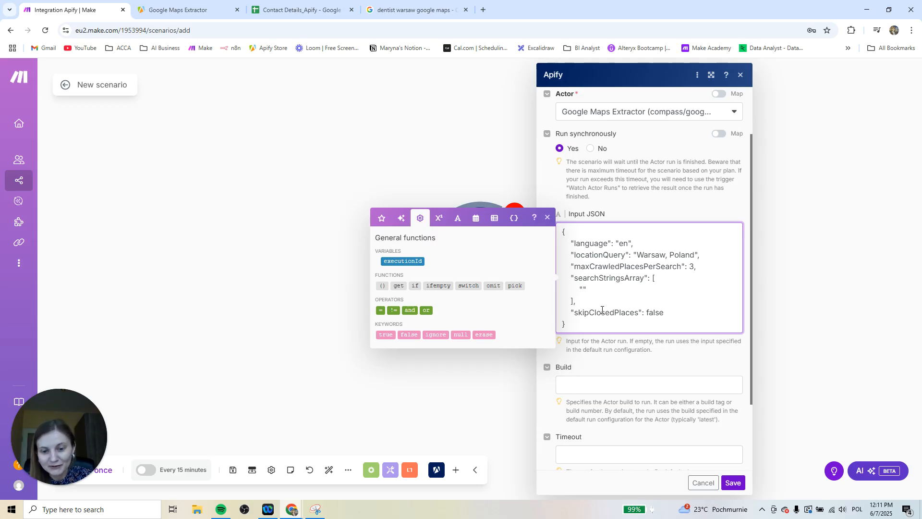
pyautogui.write('dentist')
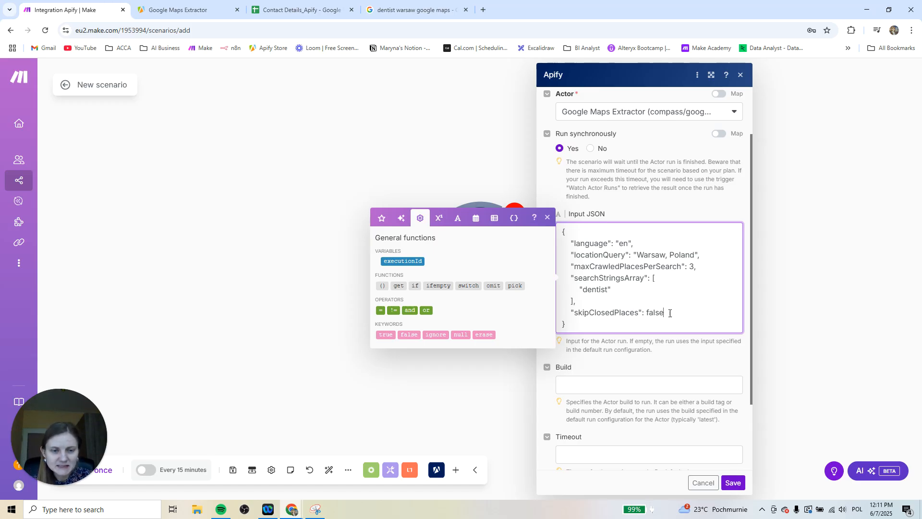
# Check the skipClosedPlaces line in the Input JSON and save the Apify Run an Actor module
pyautogui.moveTo(670, 313); pyautogui.dragTo(609, 312)
pyautogui.click(590, 324)
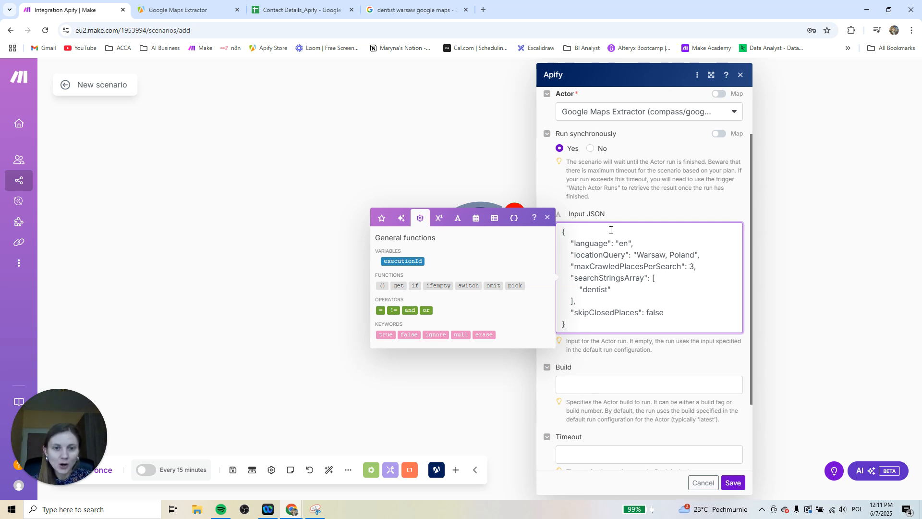
pyautogui.click(641, 210)
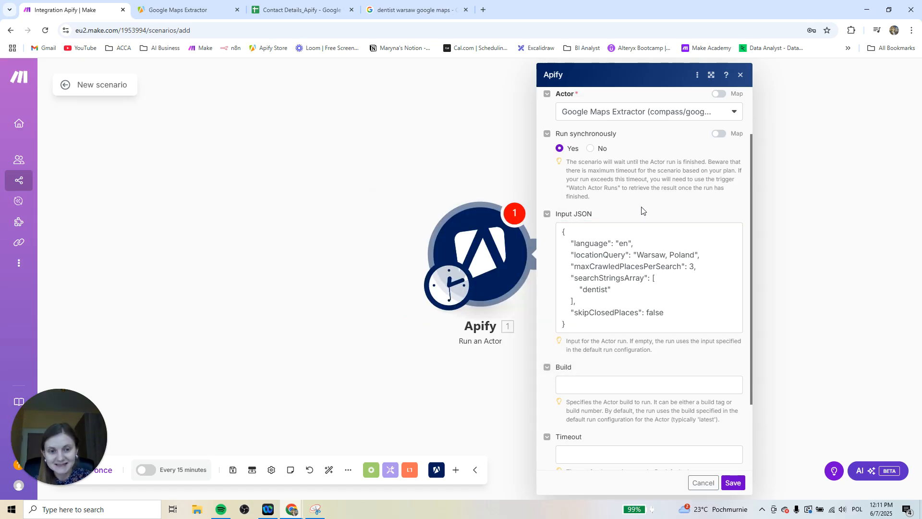
pyautogui.click(733, 483)
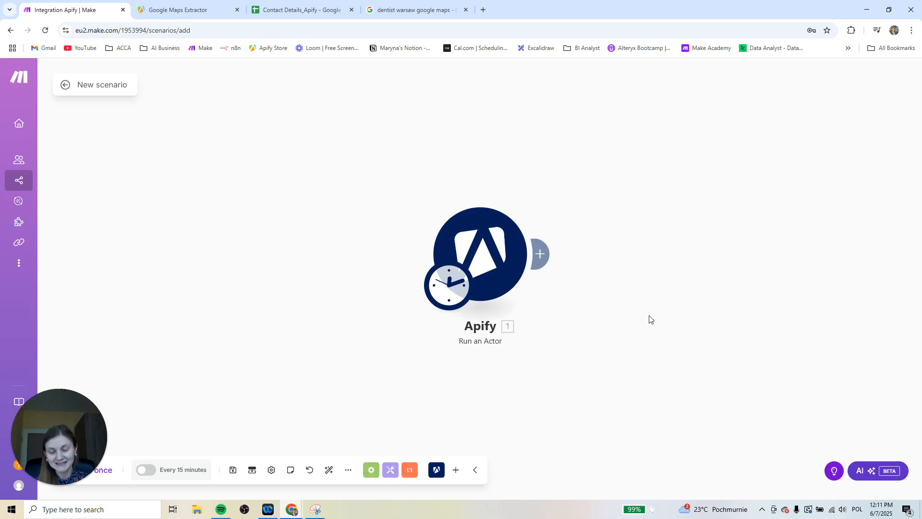
# Add an Apify Get Dataset Items module after the Run an Actor module
pyautogui.click(543, 254)
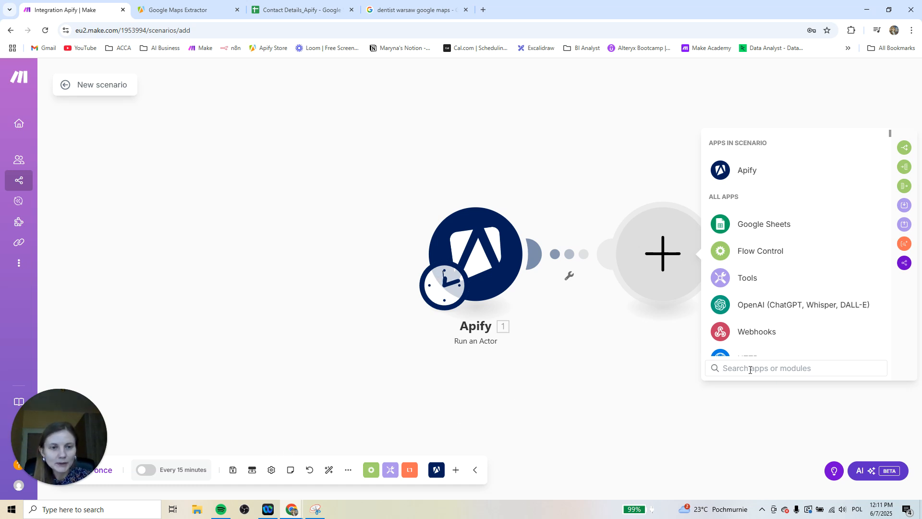
pyautogui.write('apify ')
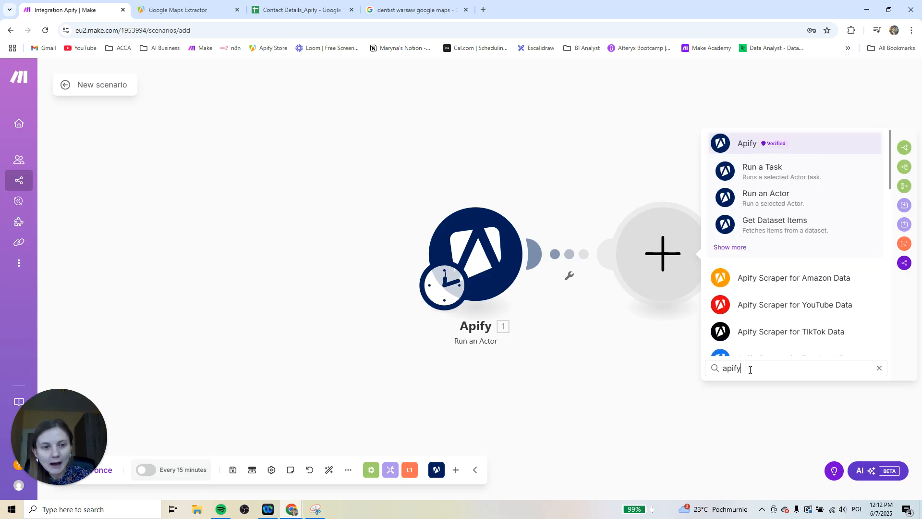
pyautogui.write('get')
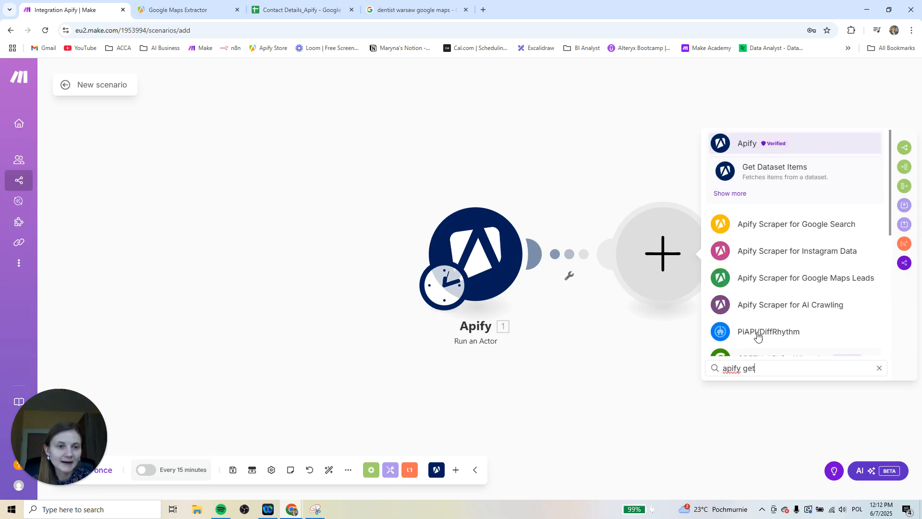
pyautogui.click(787, 171)
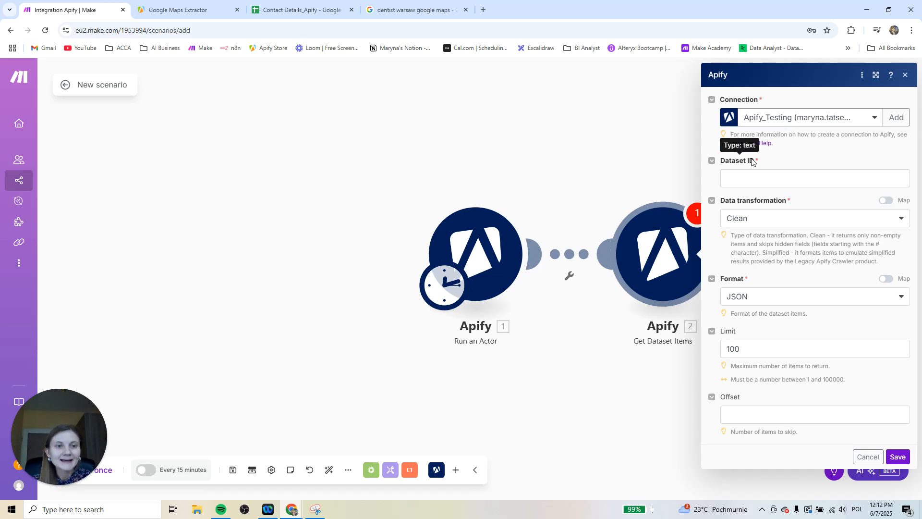
# Map defaultDatasetId from Run an Actor to the Dataset ID of Get Dataset Items and save the module
pyautogui.click(752, 179)
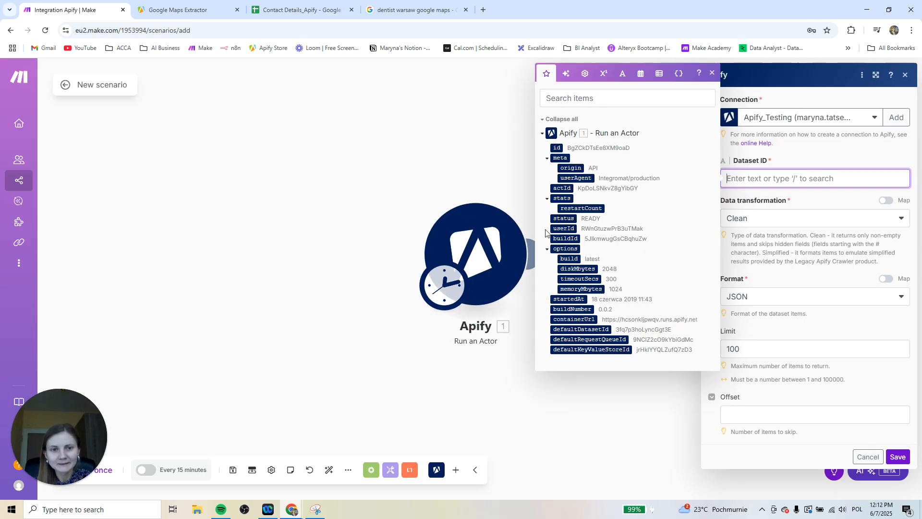
pyautogui.click(596, 96)
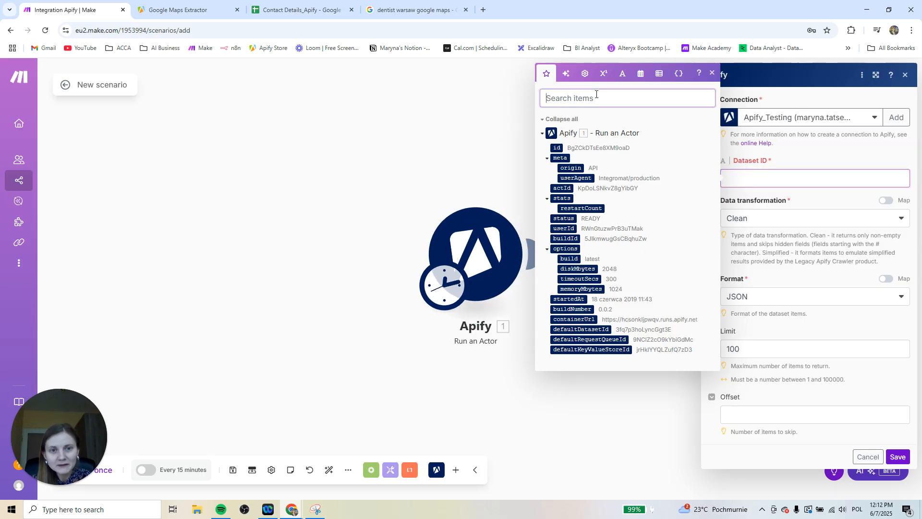
pyautogui.write('dataset')
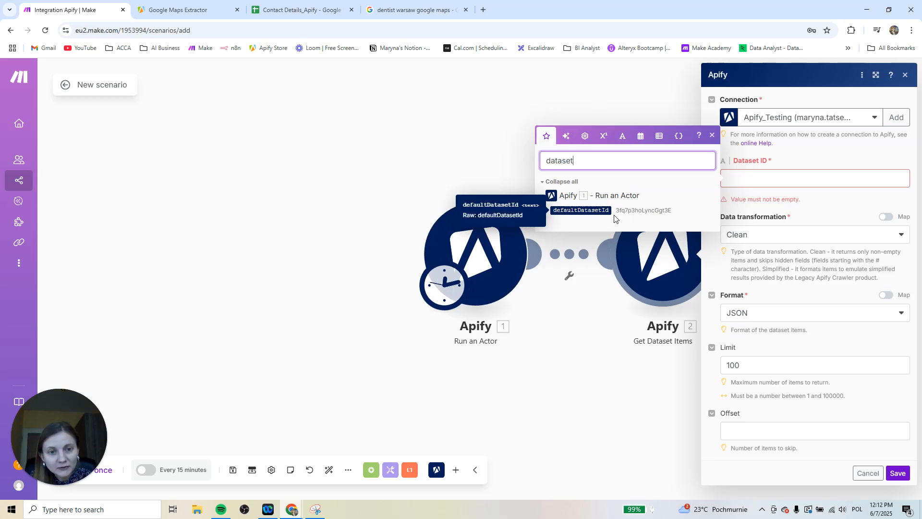
pyautogui.moveTo(585, 210); pyautogui.dragTo(774, 178)
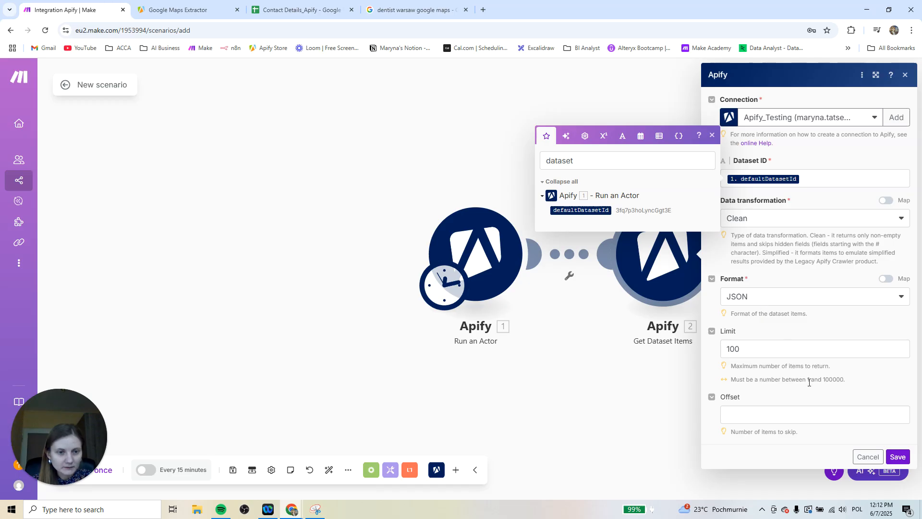
pyautogui.click(897, 456)
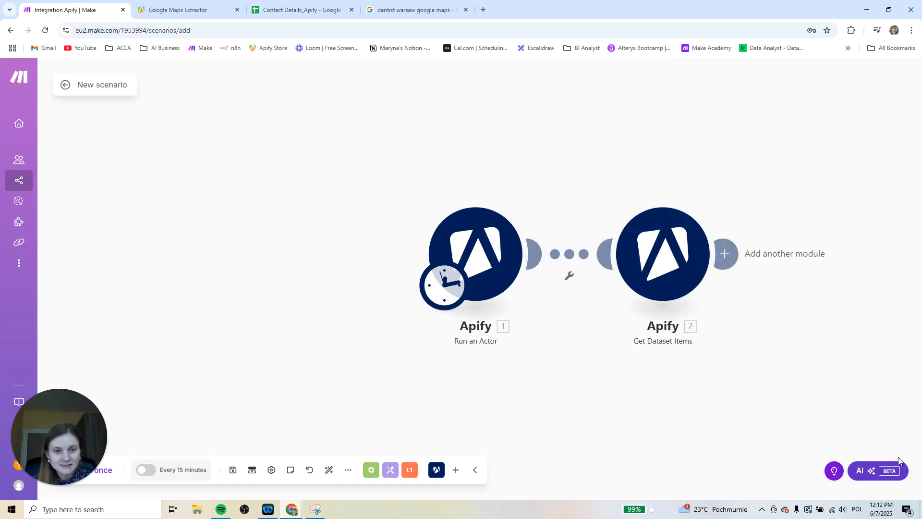
# Run the two-module Apify scenario once
pyautogui.moveTo(564, 375); pyautogui.dragTo(337, 315)
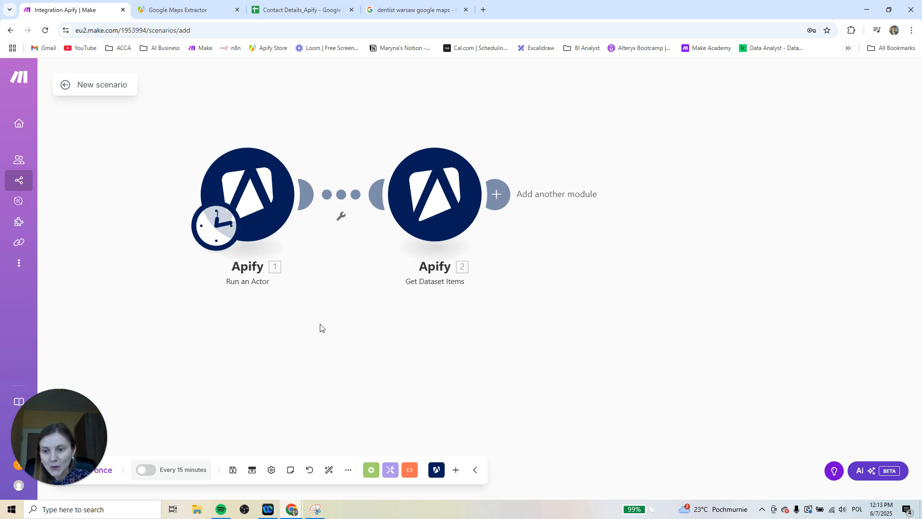
pyautogui.moveTo(69, 401); pyautogui.dragTo(59, 357)
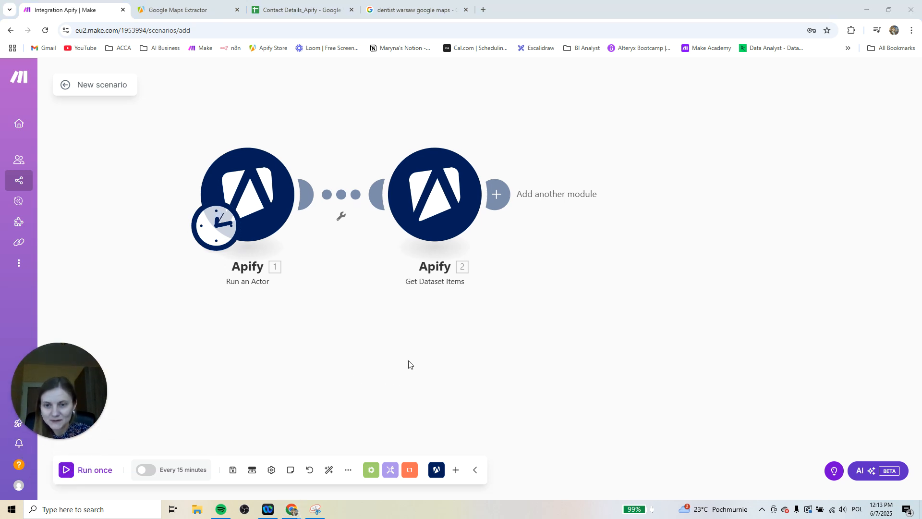
pyautogui.click(84, 473)
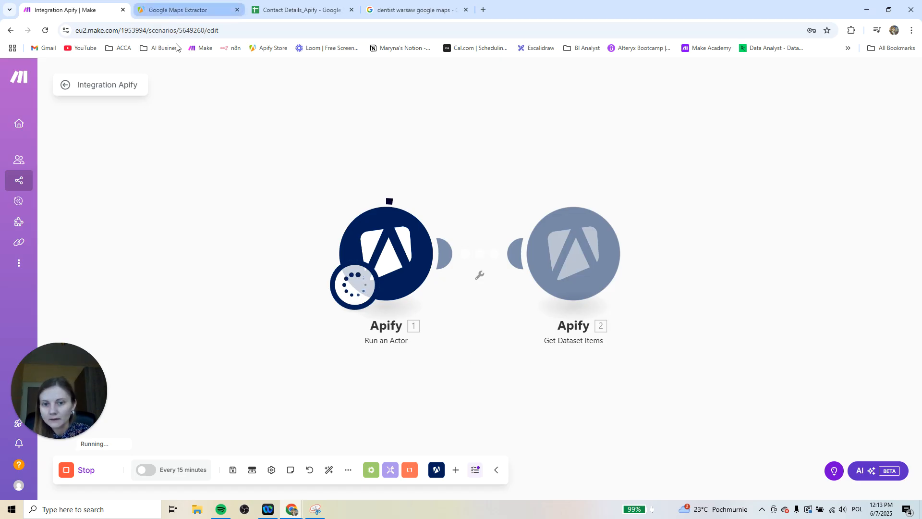
# Switch to the Apify console, check RAM usage and the list of recent runs, and return to the Make scenario
pyautogui.click(167, 6)
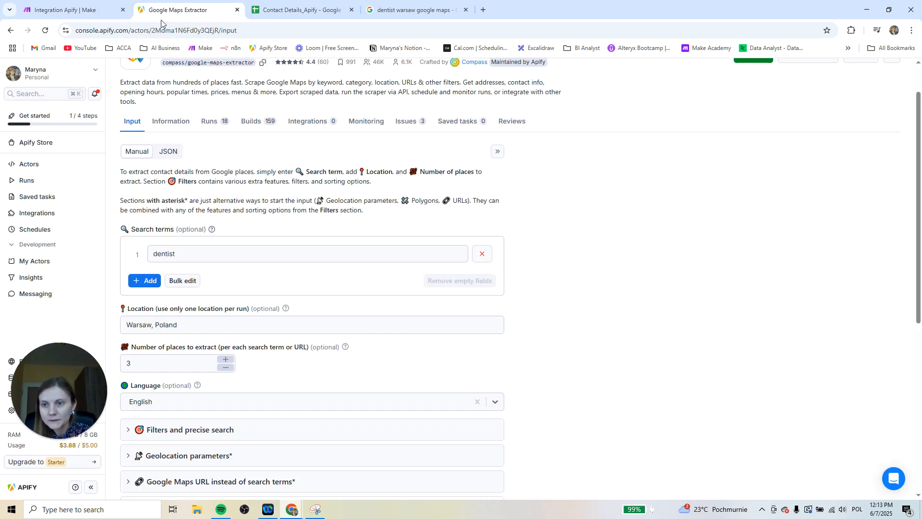
pyautogui.moveTo(55, 320); pyautogui.dragTo(42, 277)
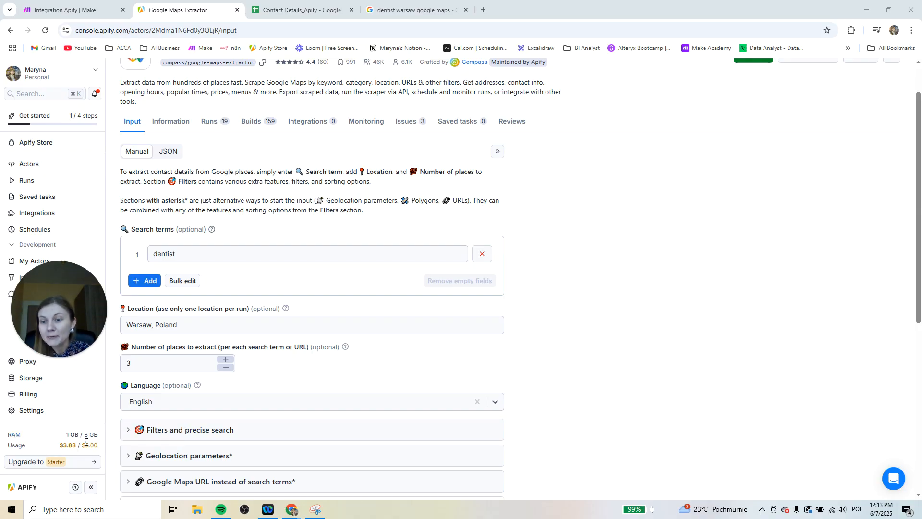
pyautogui.moveTo(83, 435)
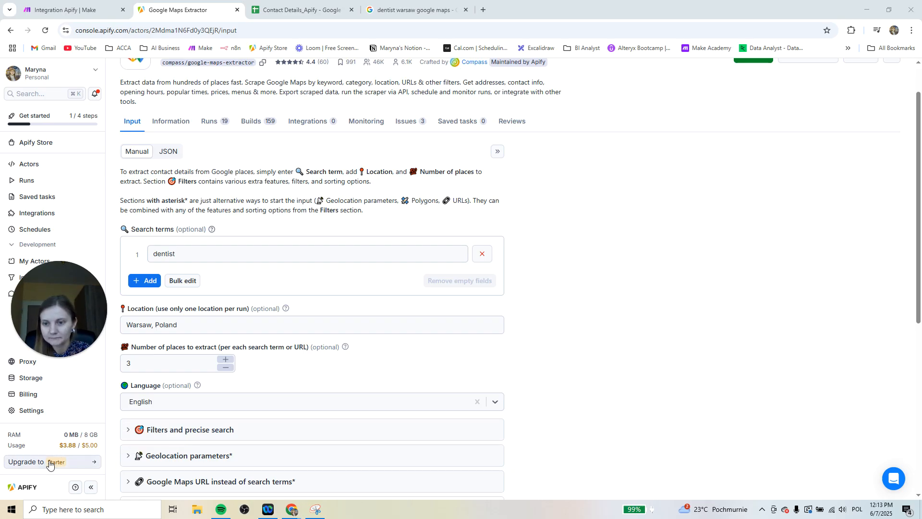
pyautogui.click(58, 183)
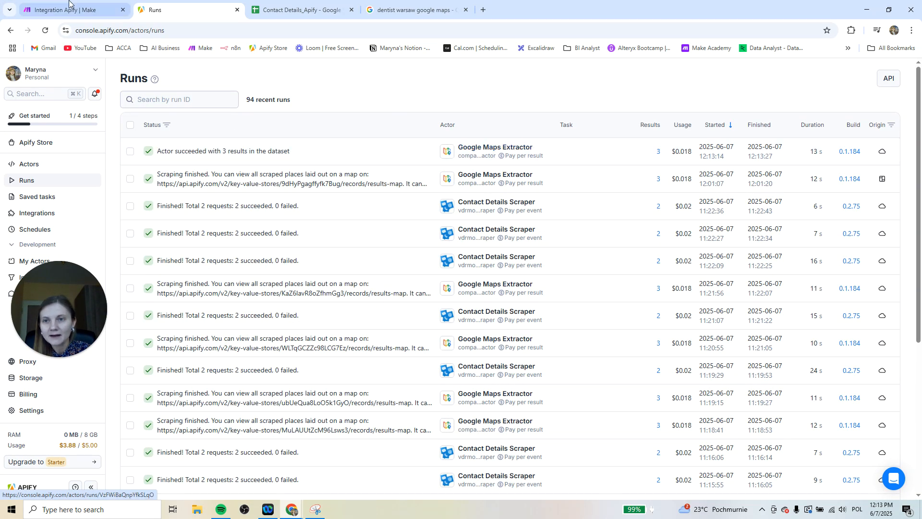
pyautogui.click(54, 7)
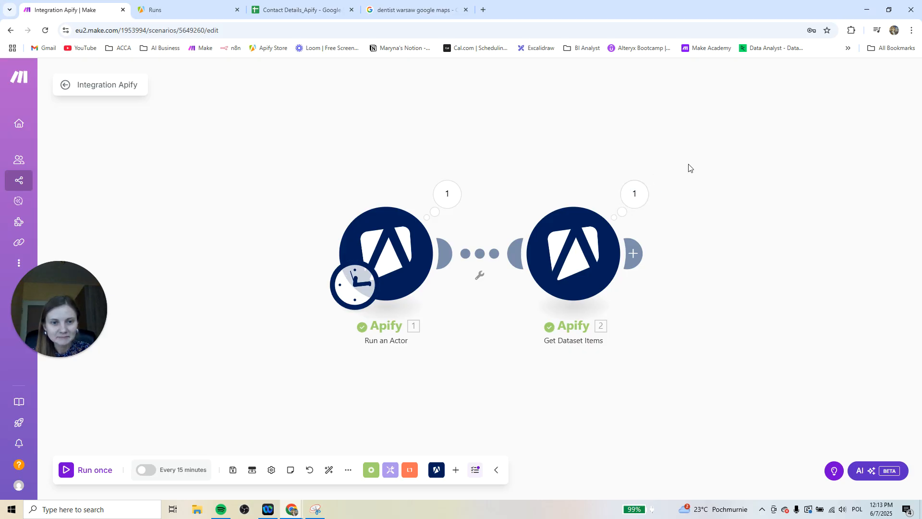
# Open the Get Dataset Items run output and look through its bundles, collapsing each one
pyautogui.click(638, 196)
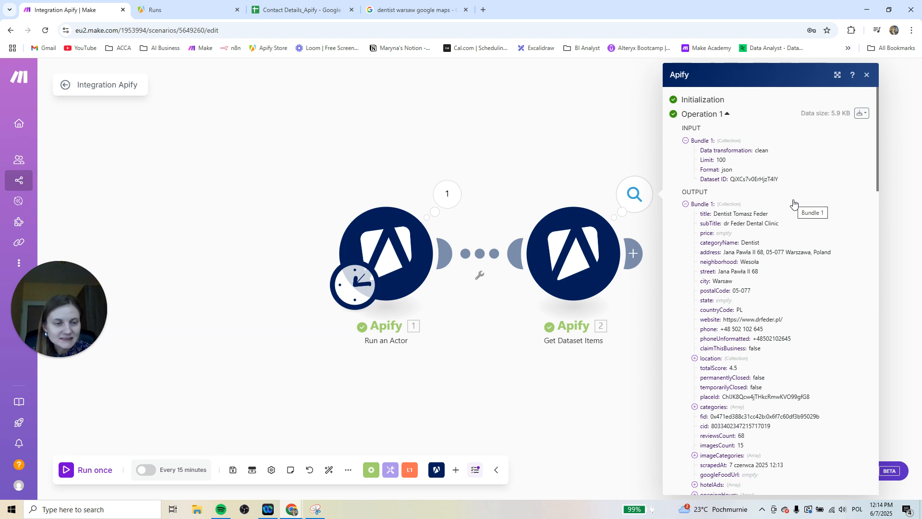
pyautogui.click(685, 205)
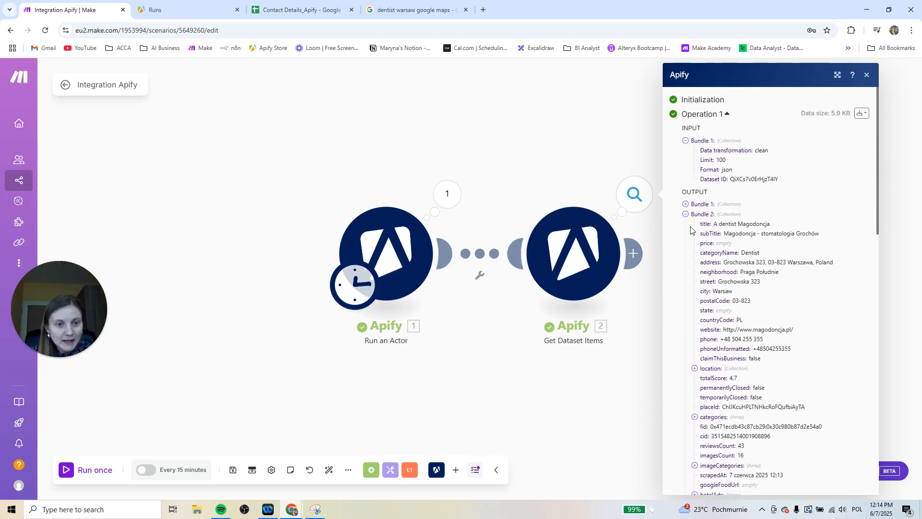
pyautogui.click(685, 215)
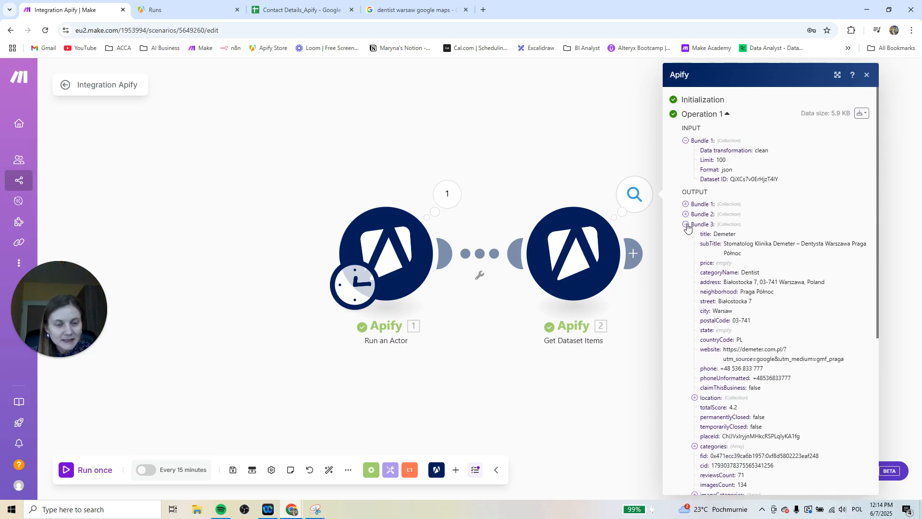
pyautogui.click(685, 225)
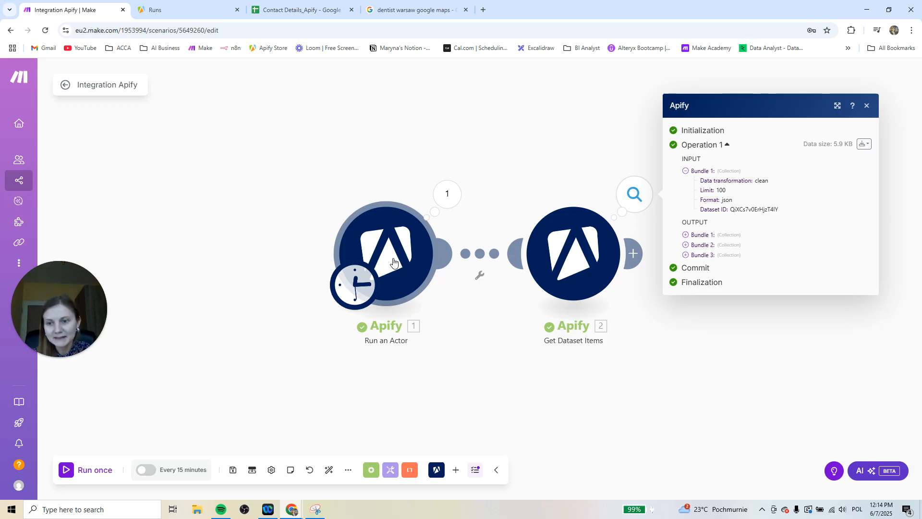
# Examine the place fields in output Bundle 1 and Bundle 2, such as title, address, website and phone, and collapse both
pyautogui.click(685, 235)
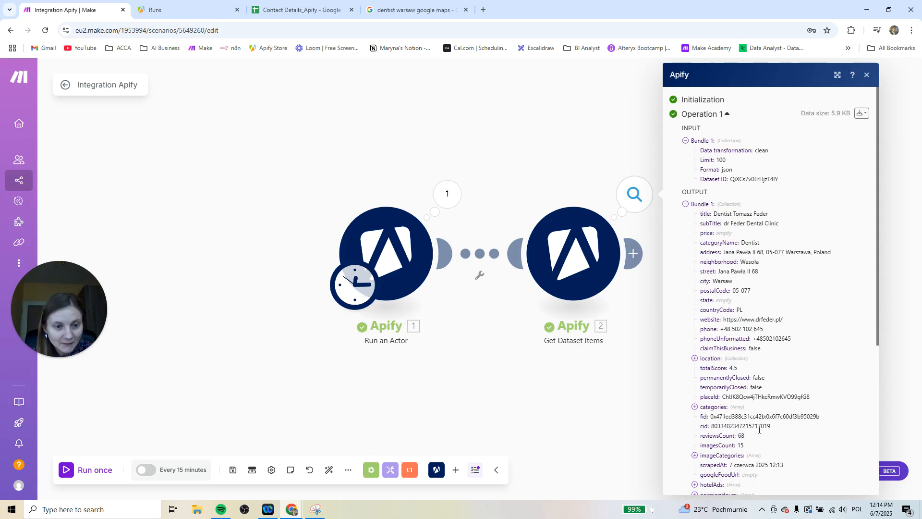
pyautogui.scroll(-4, 756, 384)
pyautogui.scroll(5, 756, 384)
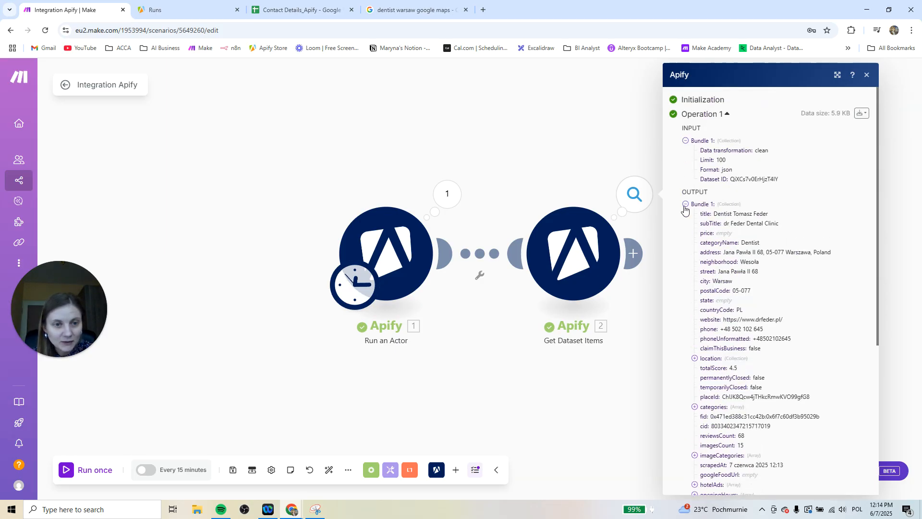
pyautogui.click(685, 204)
pyautogui.click(686, 243)
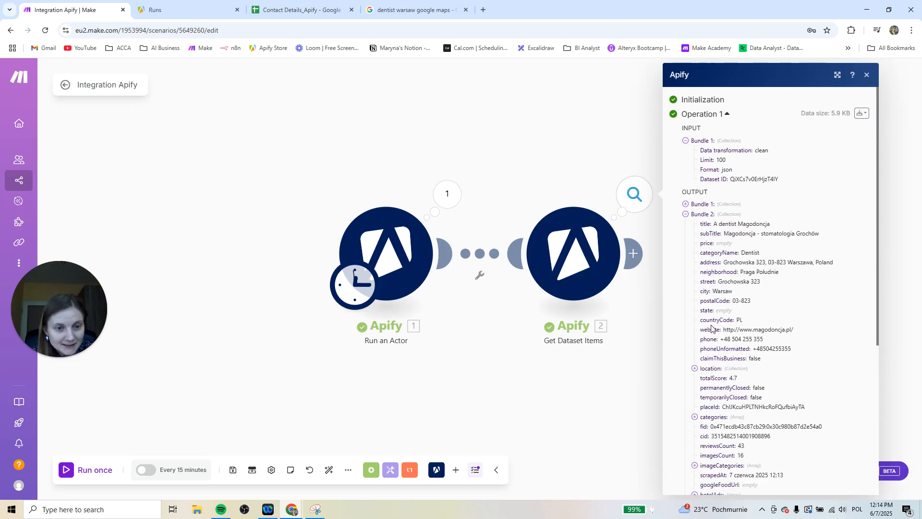
pyautogui.click(685, 214)
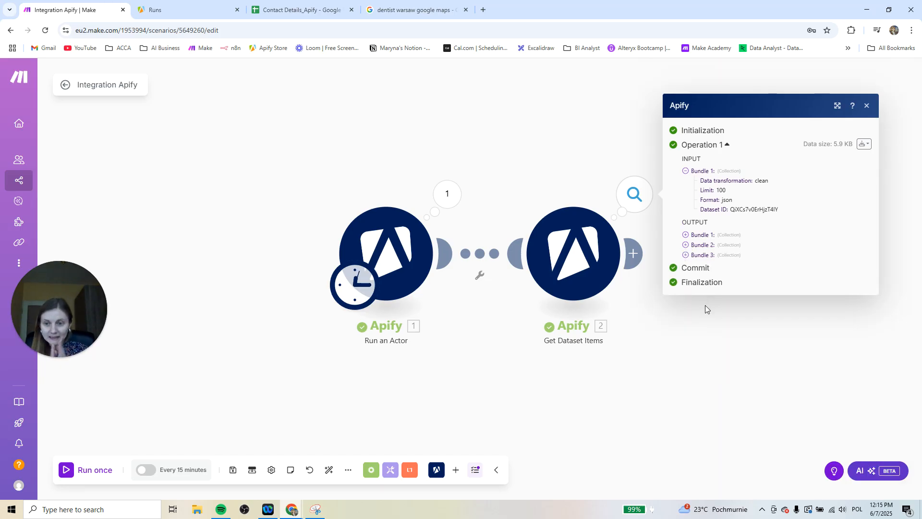
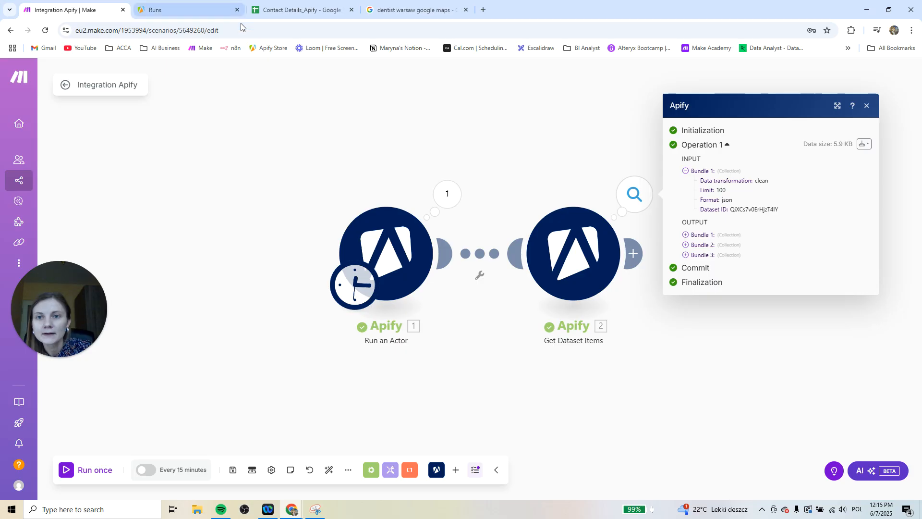
# Switch to the Contact Details_Apify sheet and insert a column headed Email between Phone Number and Instagram
pyautogui.click(306, 9)
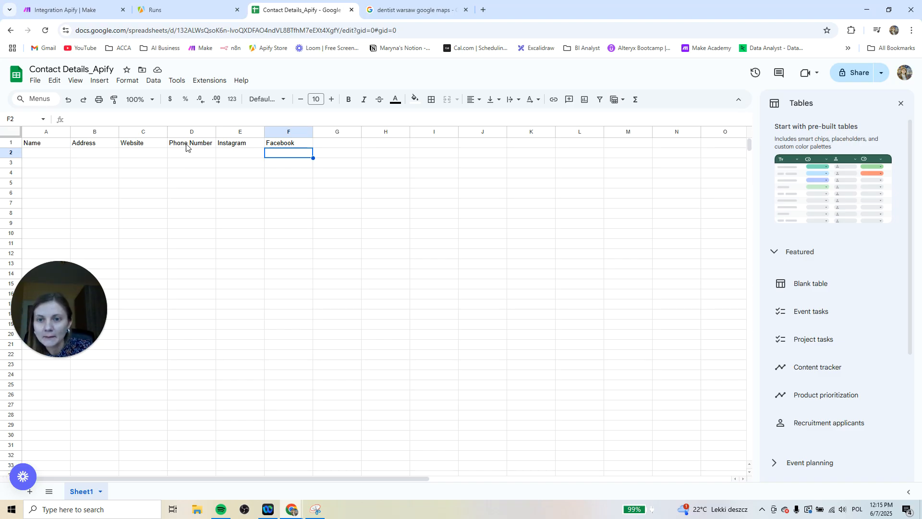
pyautogui.click(235, 131)
pyautogui.rightClick(236, 132)
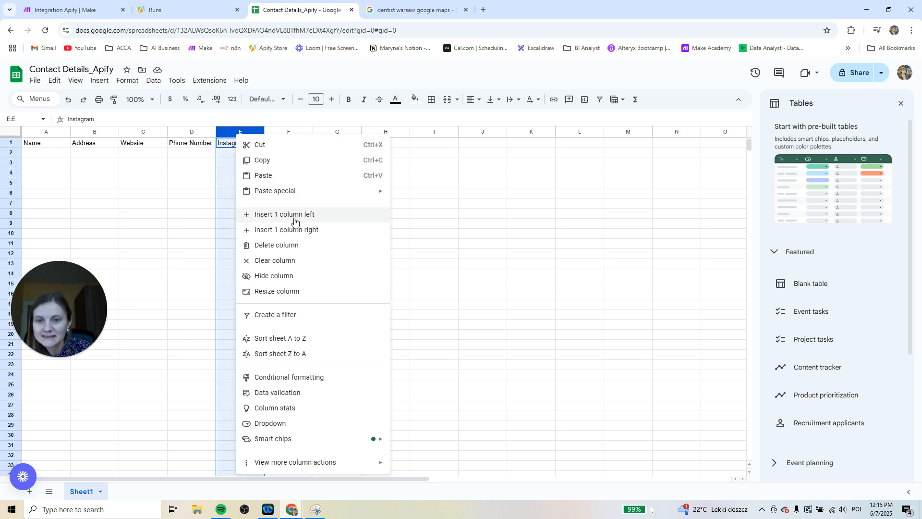
pyautogui.click(287, 216)
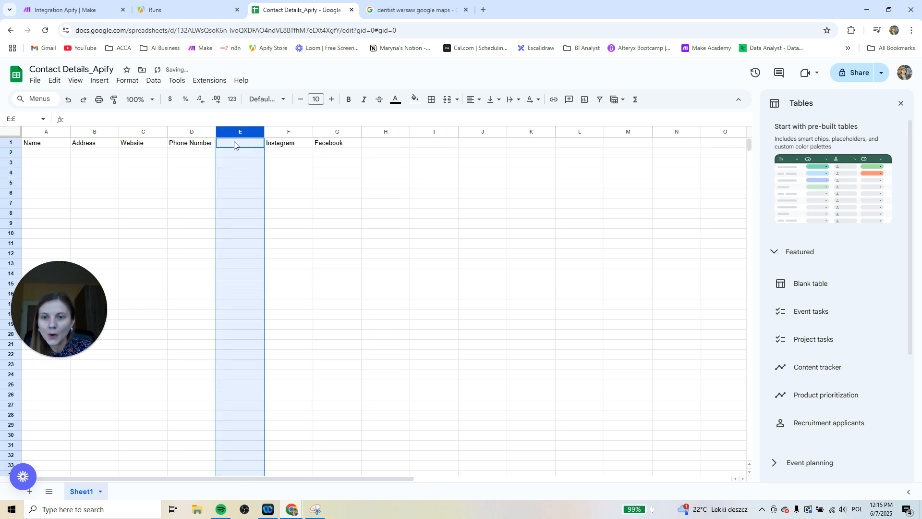
pyautogui.click(234, 143)
pyautogui.write('Email')
pyautogui.press('Return')
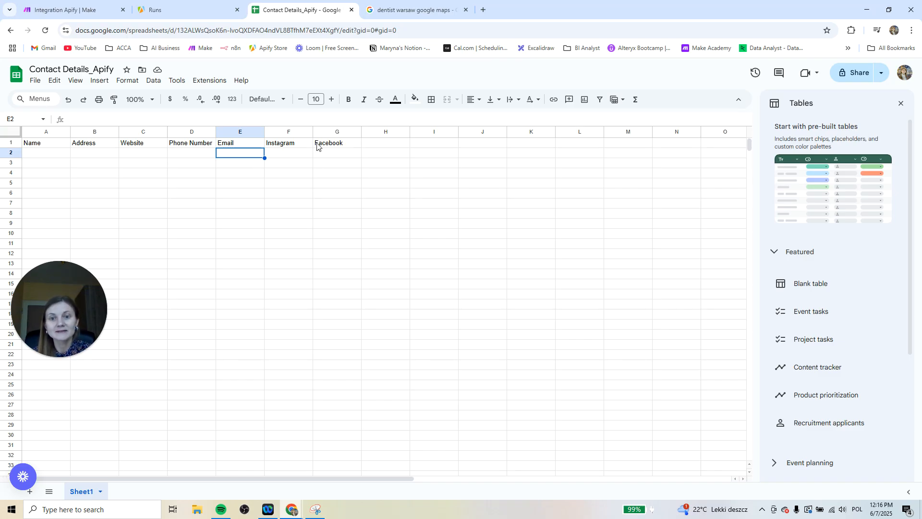
pyautogui.moveTo(307, 154); pyautogui.dragTo(339, 154)
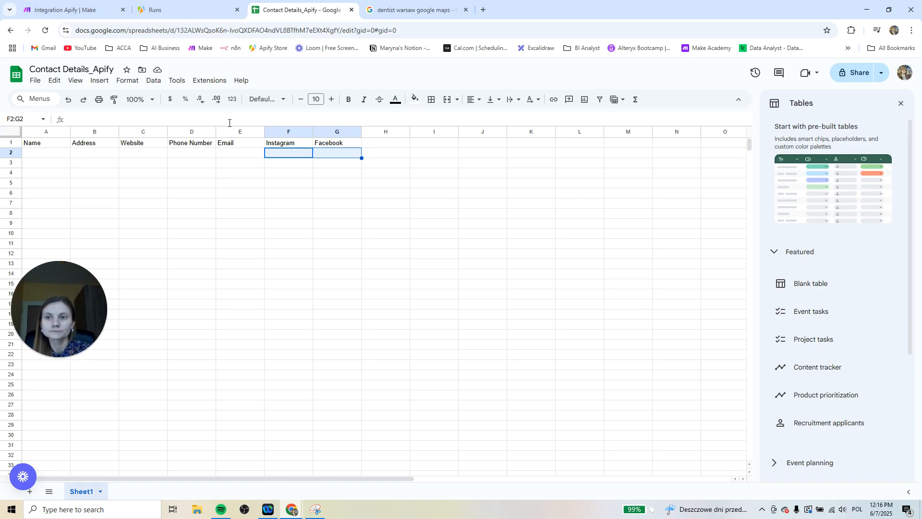
# Return to the Make scenario, add an Apify Run an Actor module after Get Dataset Items, and check its available actors
pyautogui.click(89, 9)
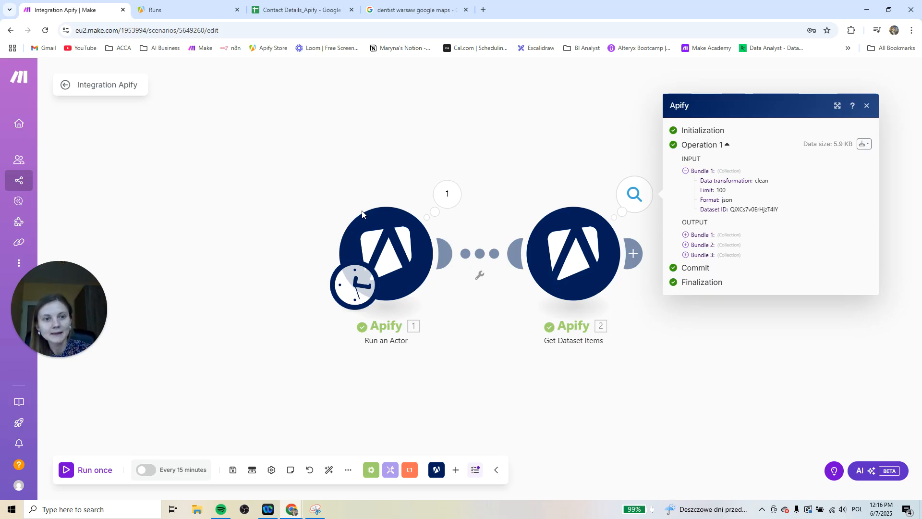
pyautogui.click(309, 190)
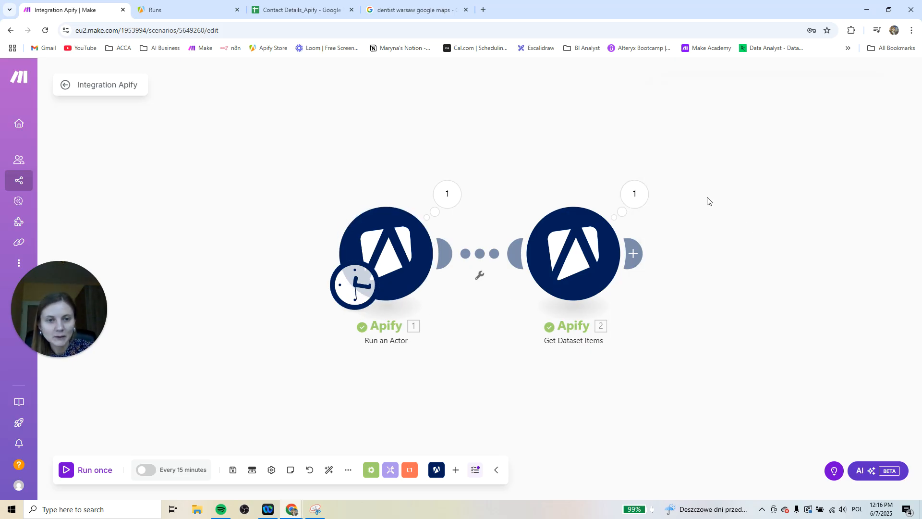
pyautogui.moveTo(846, 263); pyautogui.dragTo(579, 195)
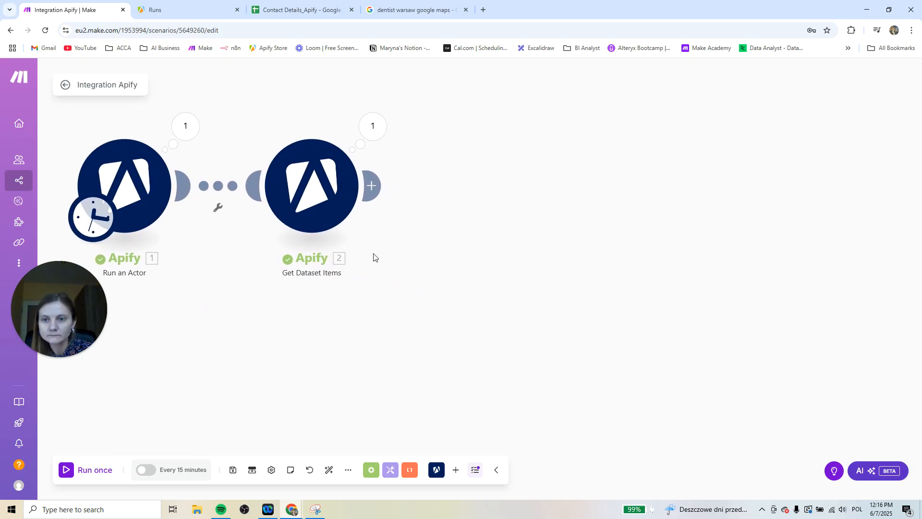
pyautogui.click(373, 186)
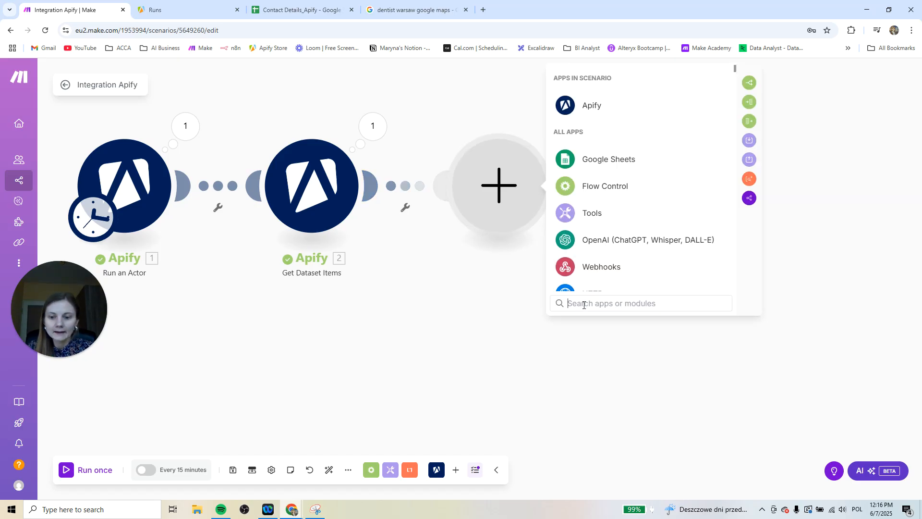
pyautogui.write('apify')
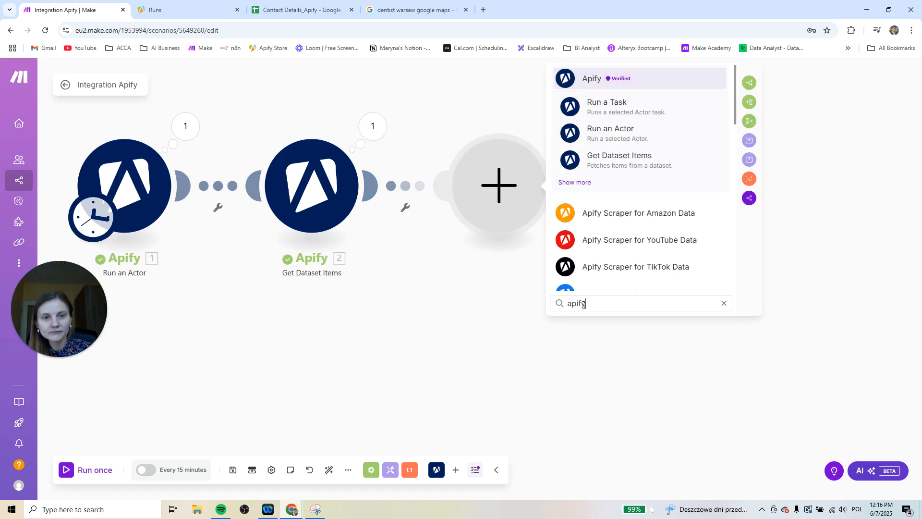
pyautogui.click(640, 134)
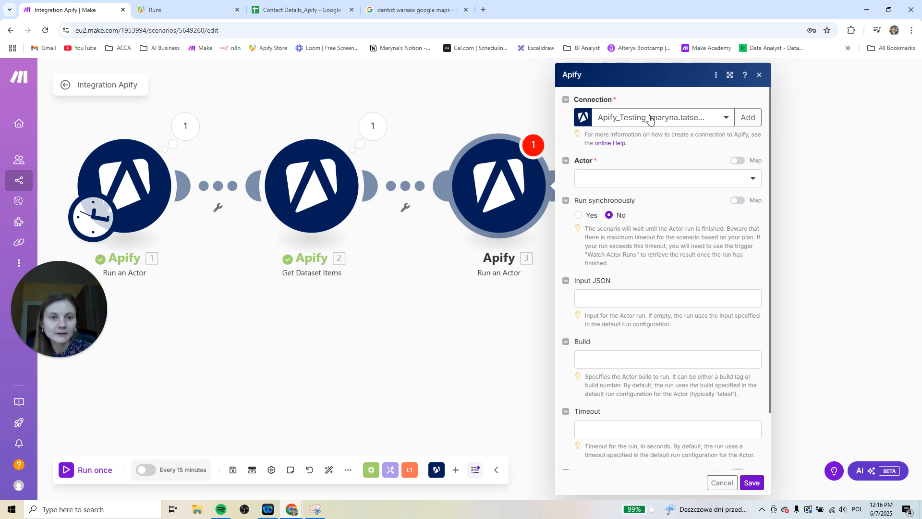
pyautogui.click(655, 178)
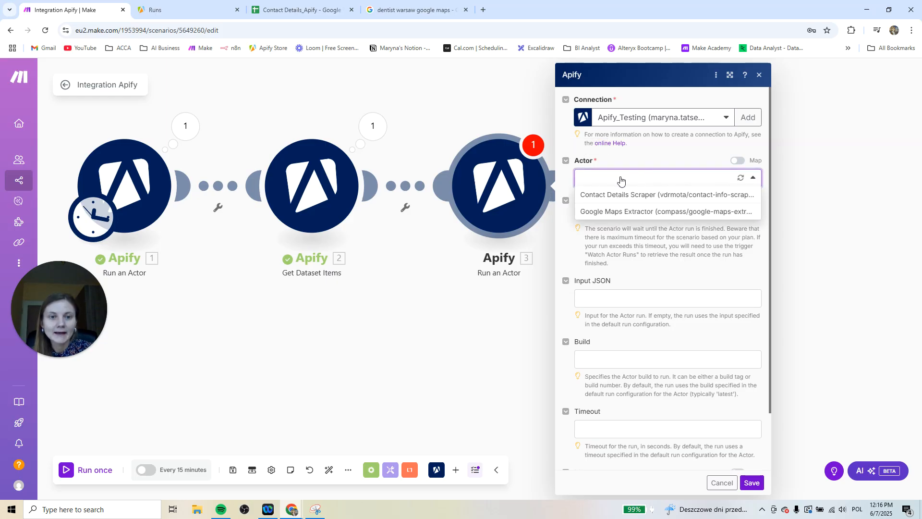
pyautogui.click(611, 162)
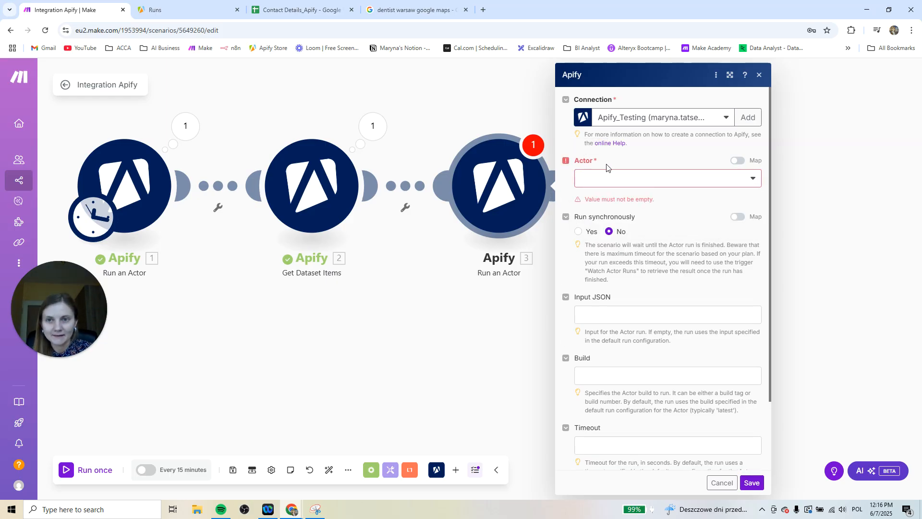
# Switch to the Apify console, search the Apify Store for "contact" and open the Contact Details Scraper actor
pyautogui.click(170, 12)
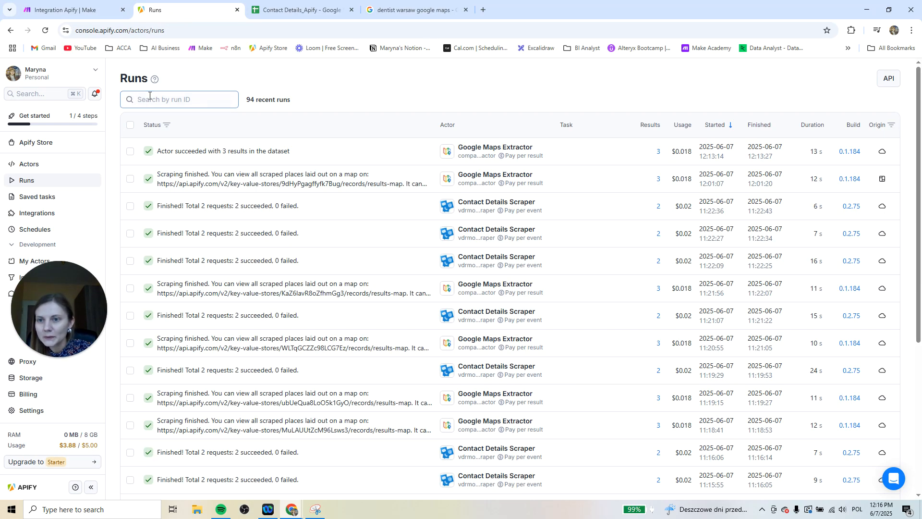
pyautogui.click(20, 143)
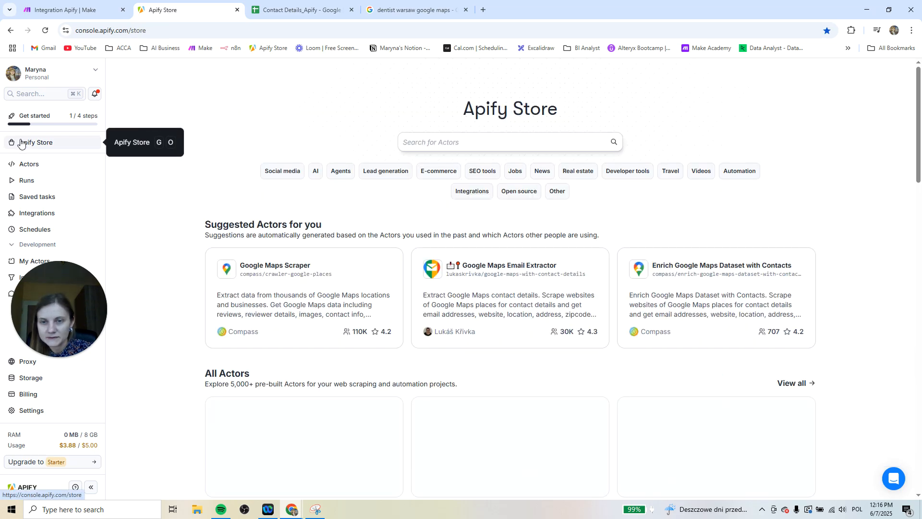
pyautogui.click(554, 141)
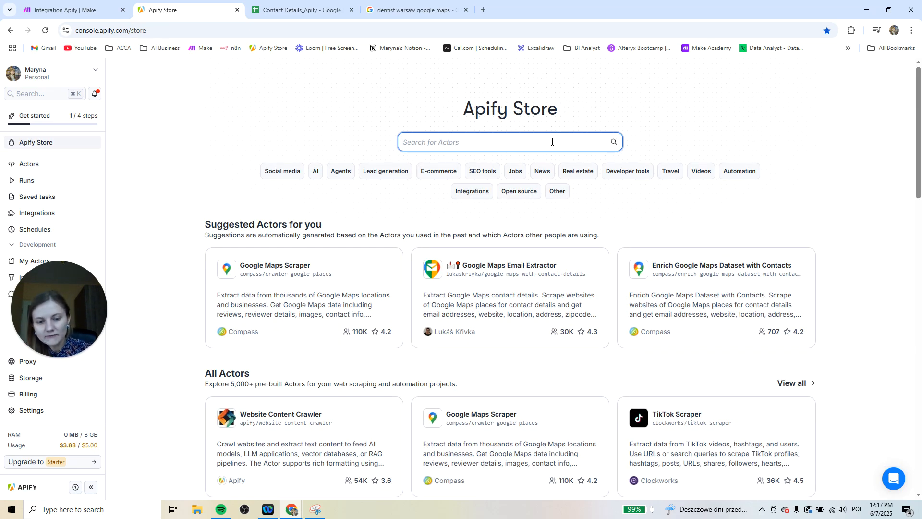
pyautogui.write('contact')
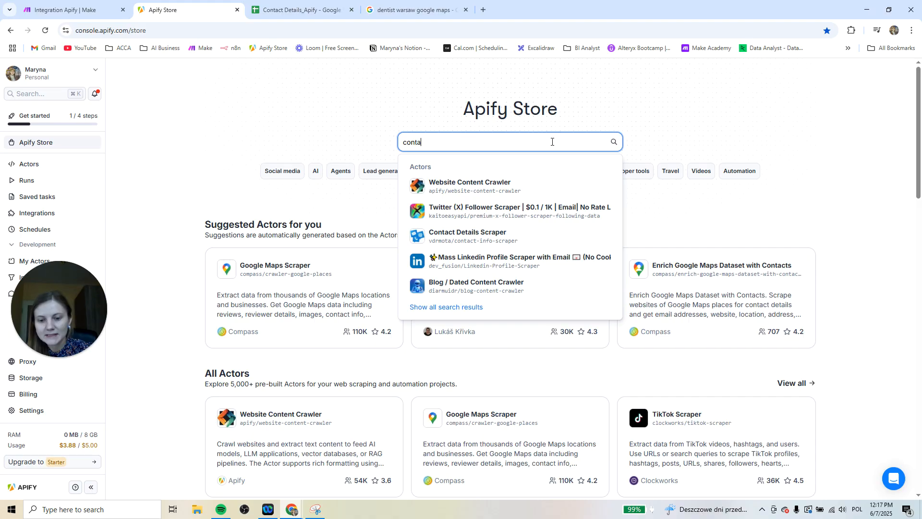
pyautogui.press('Return')
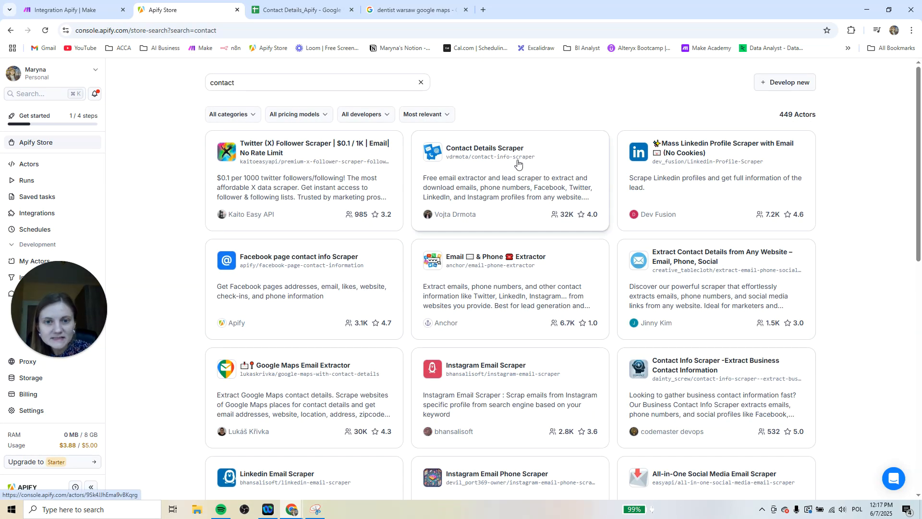
pyautogui.click(555, 155)
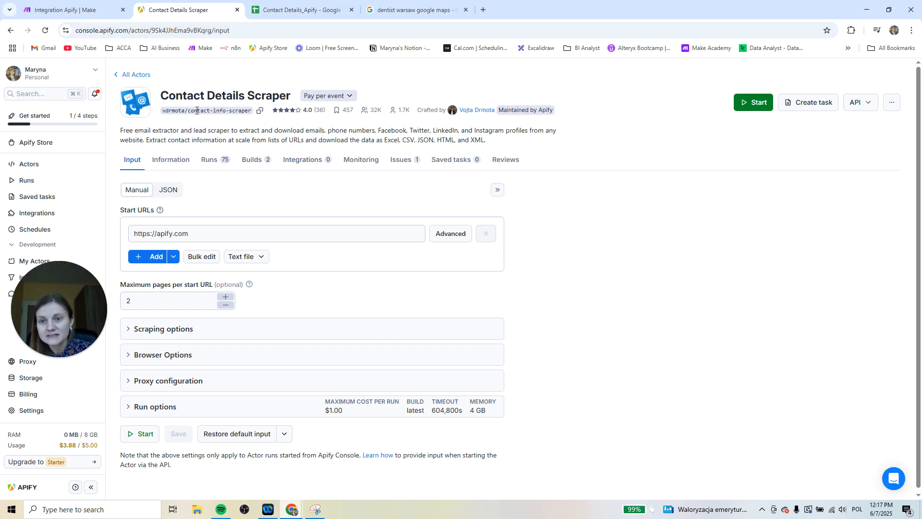
pyautogui.click(77, 9)
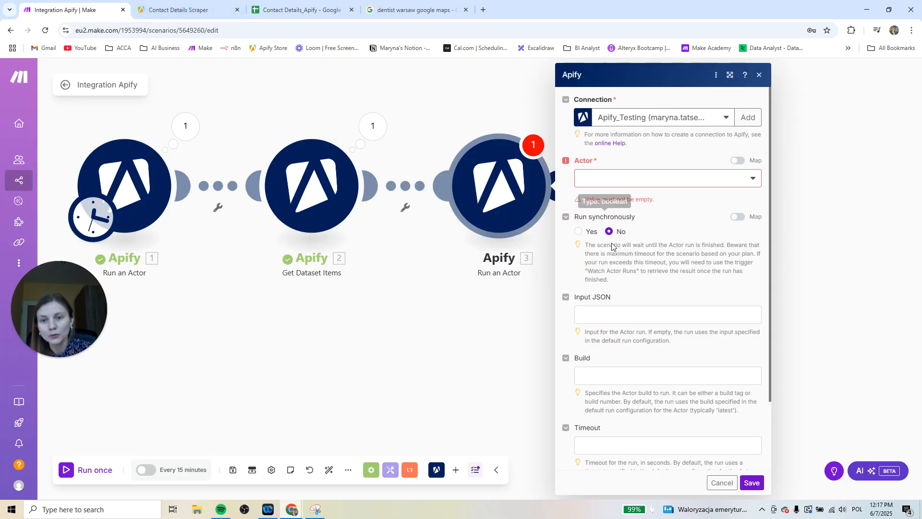
pyautogui.click(173, 10)
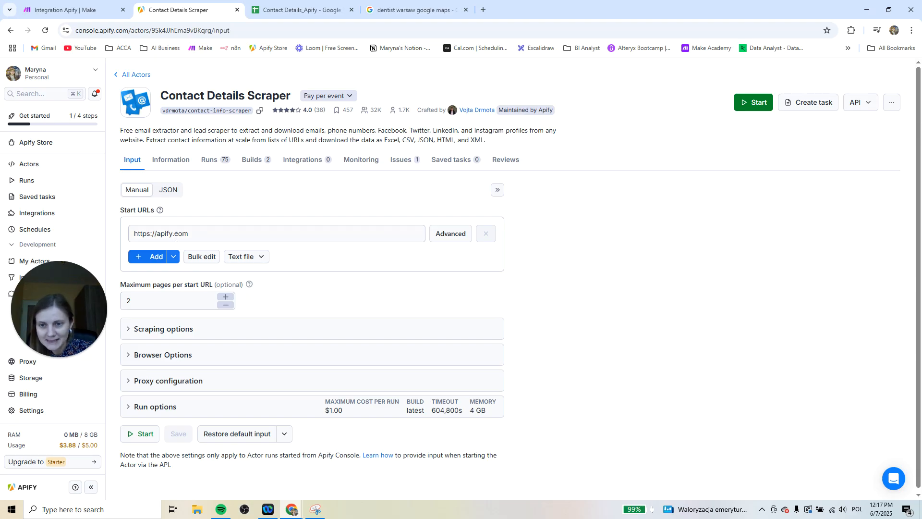
pyautogui.click(143, 303)
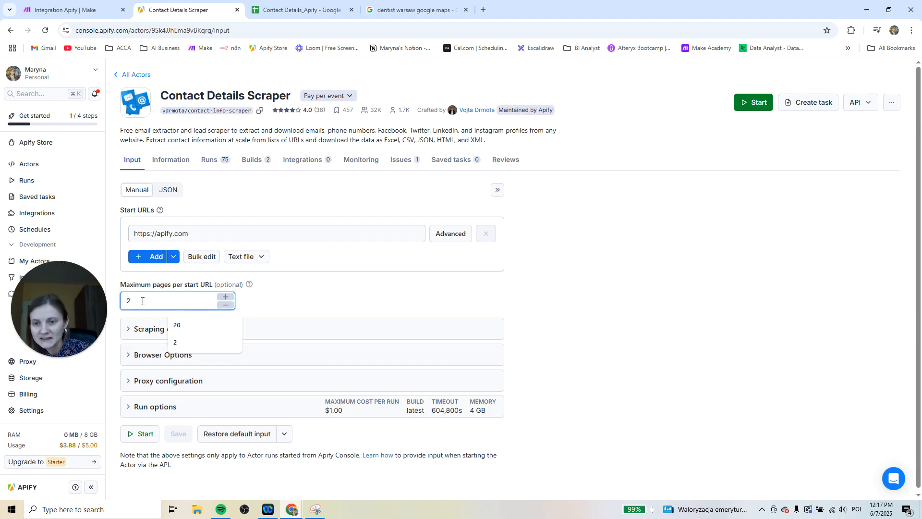
pyautogui.click(291, 293)
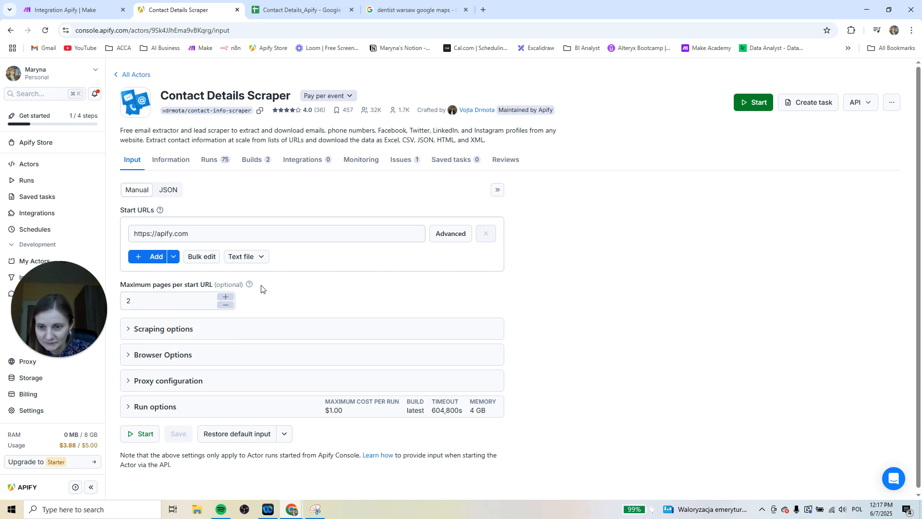
pyautogui.scroll(-1, 262, 293)
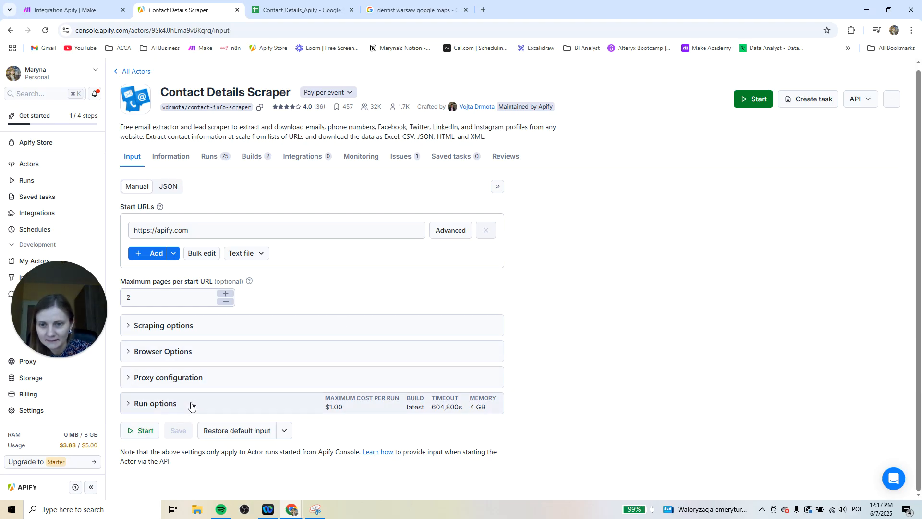
pyautogui.click(143, 430)
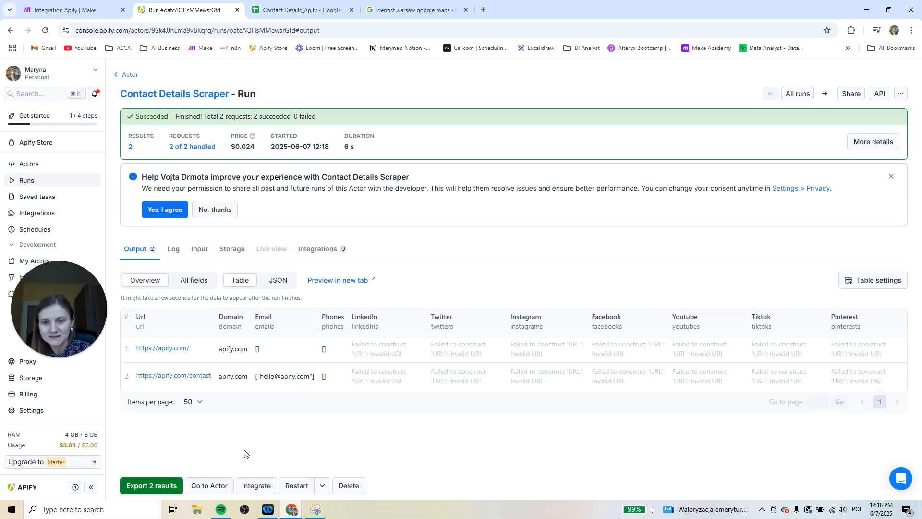
# Back in Make, set the new Run an Actor module's actor to Contact Details Scraper and Run synchronously to Yes
pyautogui.click(68, 12)
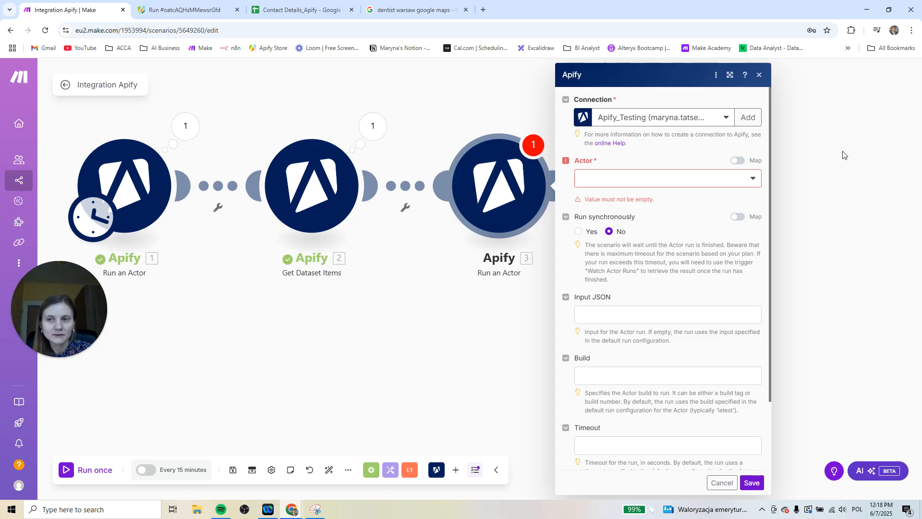
pyautogui.click(685, 182)
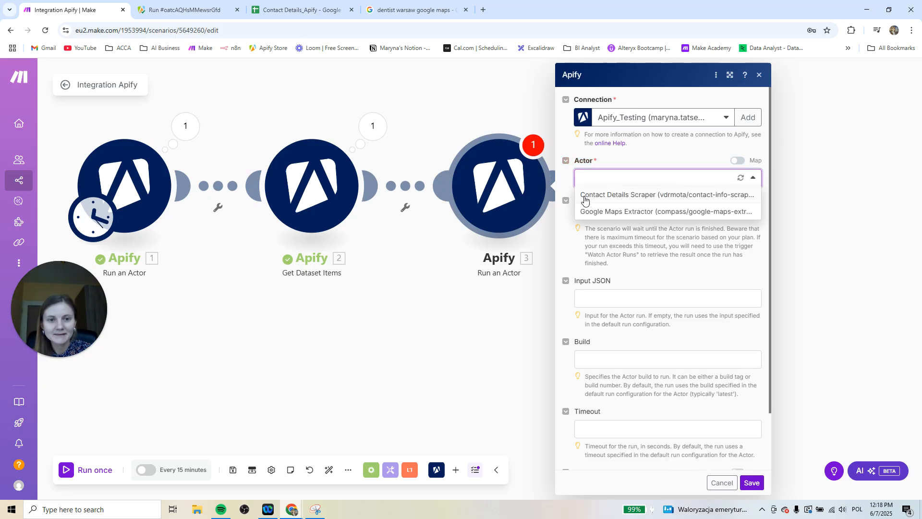
pyautogui.click(660, 195)
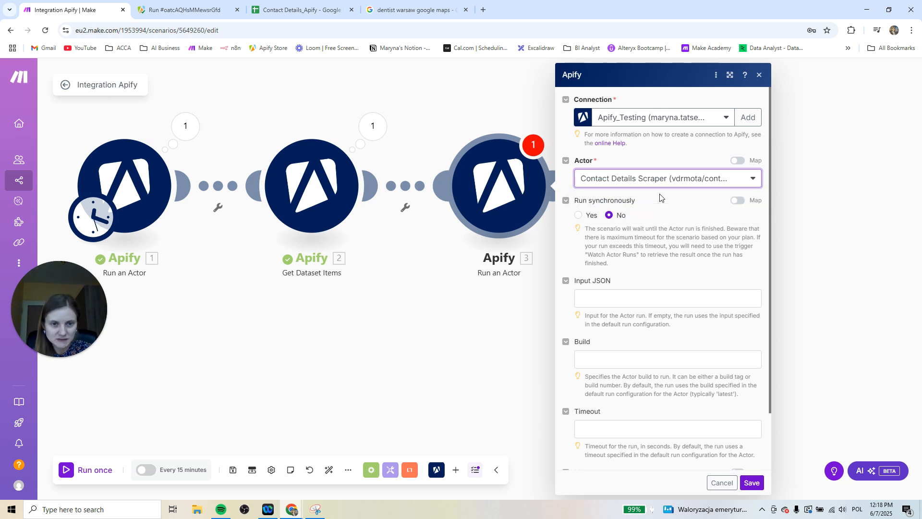
pyautogui.click(579, 215)
pyautogui.scroll(-2, 580, 219)
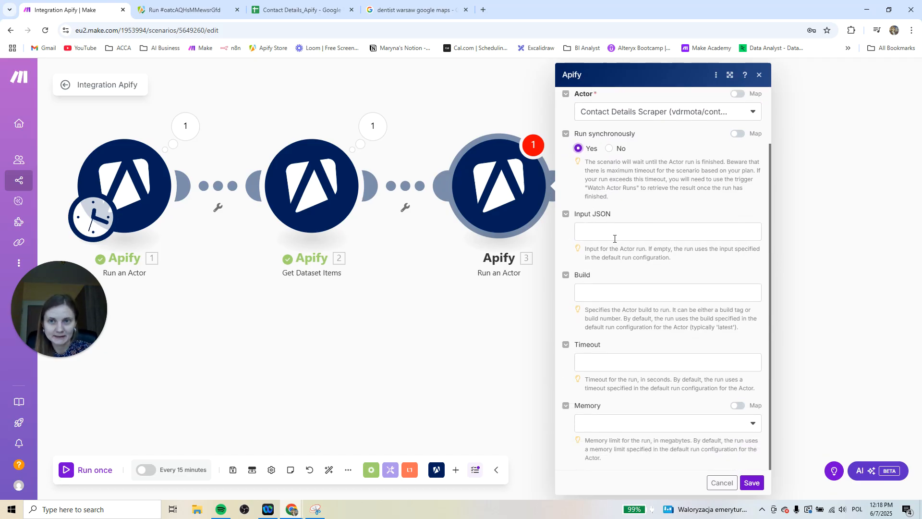
# Switch to the Apify console, open the Contact Details Scraper actor and copy its entire input as JSON
pyautogui.click(181, 9)
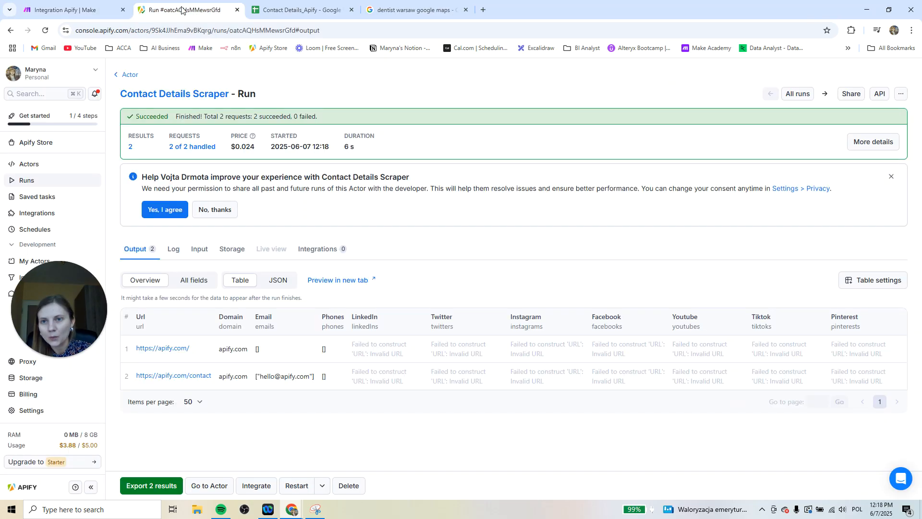
pyautogui.click(42, 162)
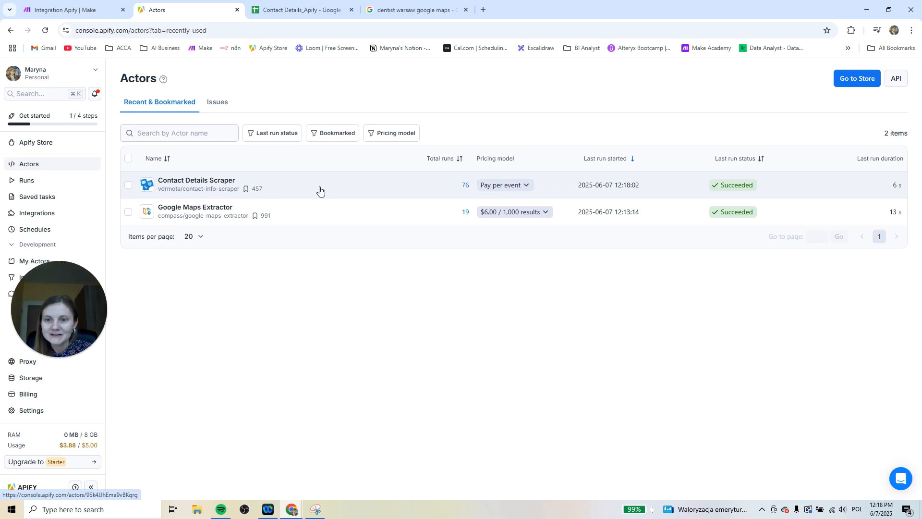
pyautogui.click(290, 187)
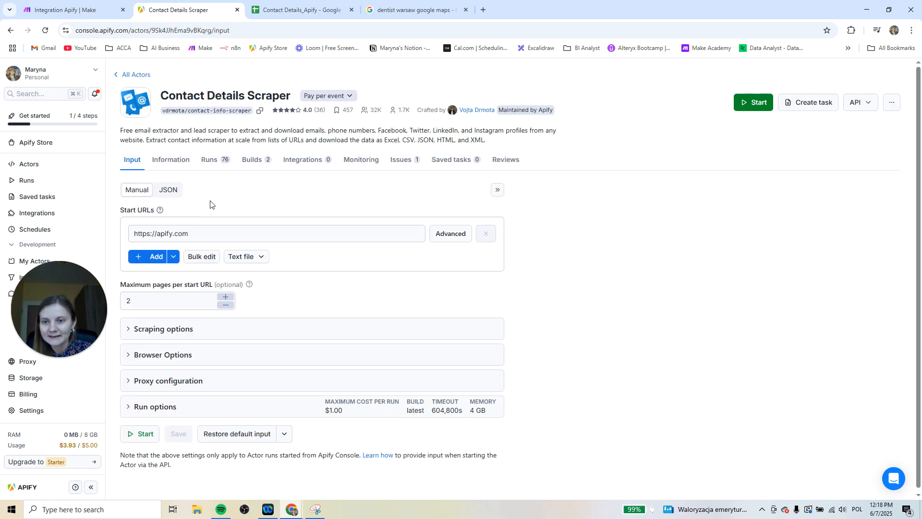
pyautogui.click(169, 193)
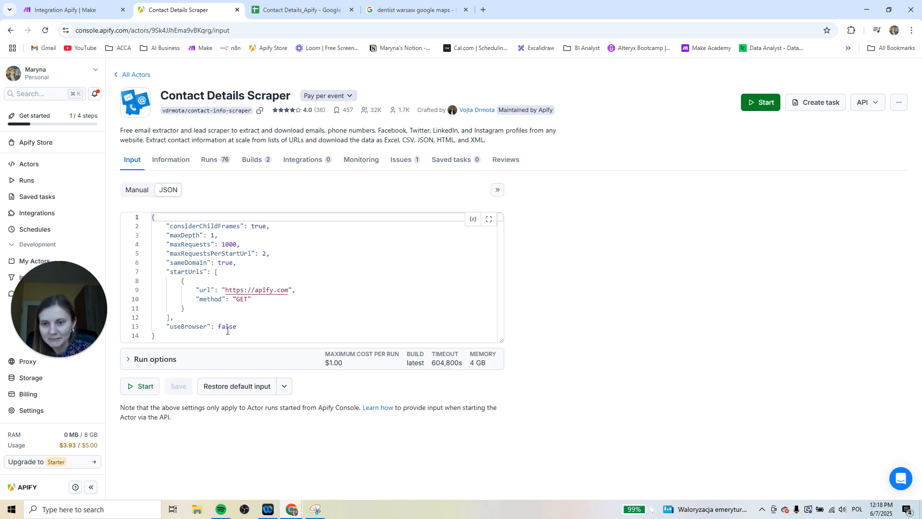
pyautogui.moveTo(181, 335); pyautogui.dragTo(150, 219)
pyautogui.hotkey('ctrl', 'c')
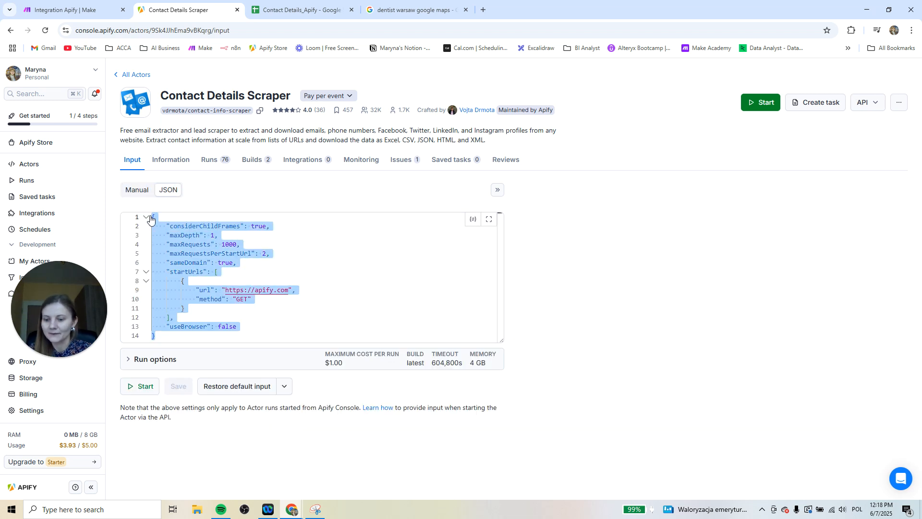
# Return to Make and paste the copied JSON into the Input JSON of the Contact Details Scraper's Run an Actor module
pyautogui.click(65, 10)
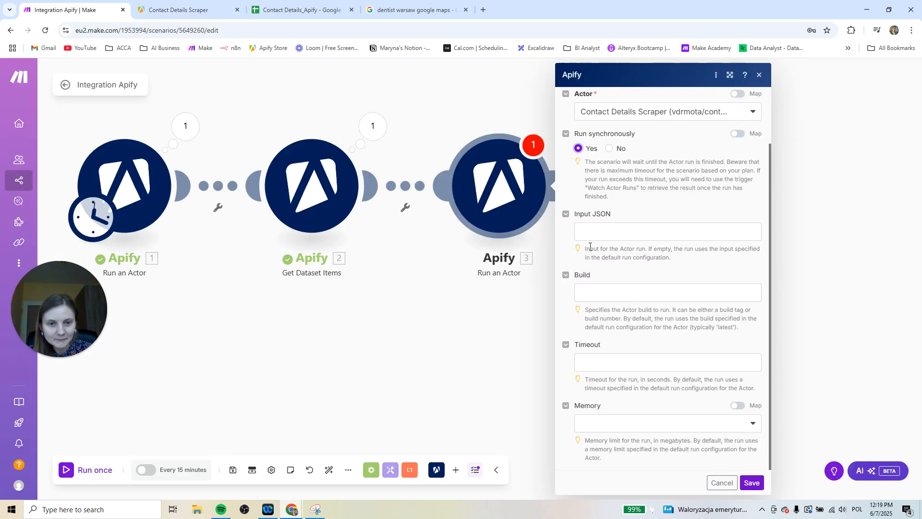
pyautogui.click(608, 230)
pyautogui.hotkey('ctrl', 'v')
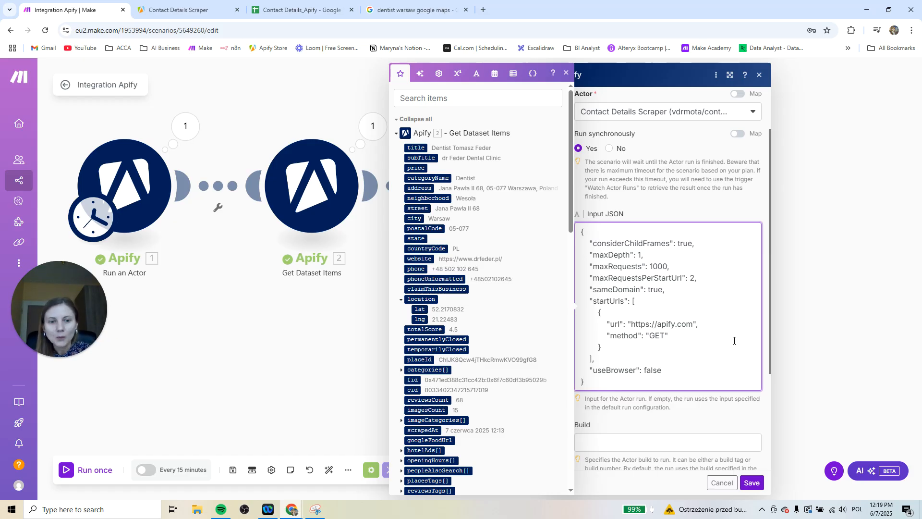
pyautogui.moveTo(692, 323); pyautogui.dragTo(636, 324)
pyautogui.press('BackSpace')
pyautogui.press('BackSpace')
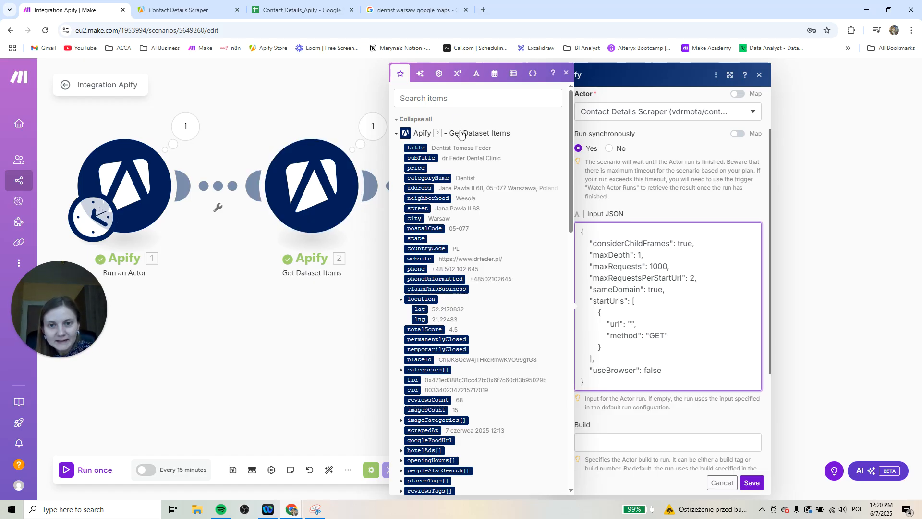
pyautogui.click(438, 97)
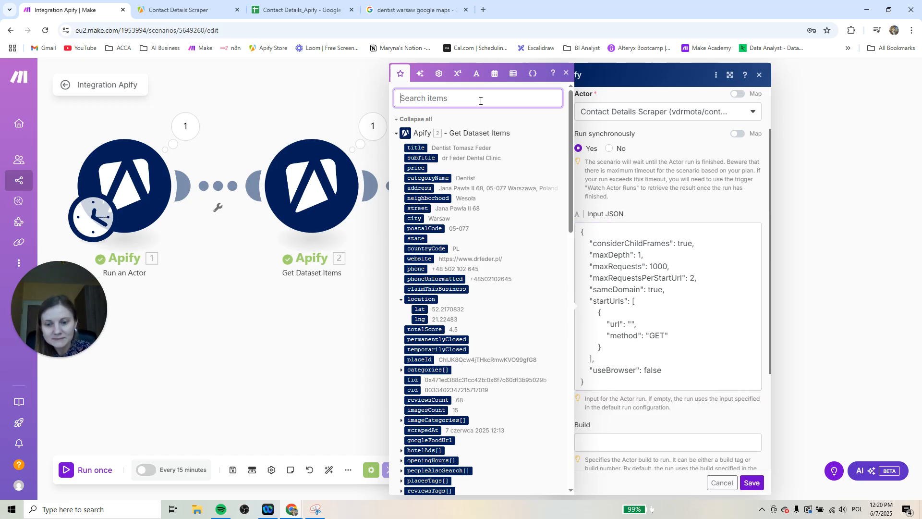
pyautogui.write('webs')
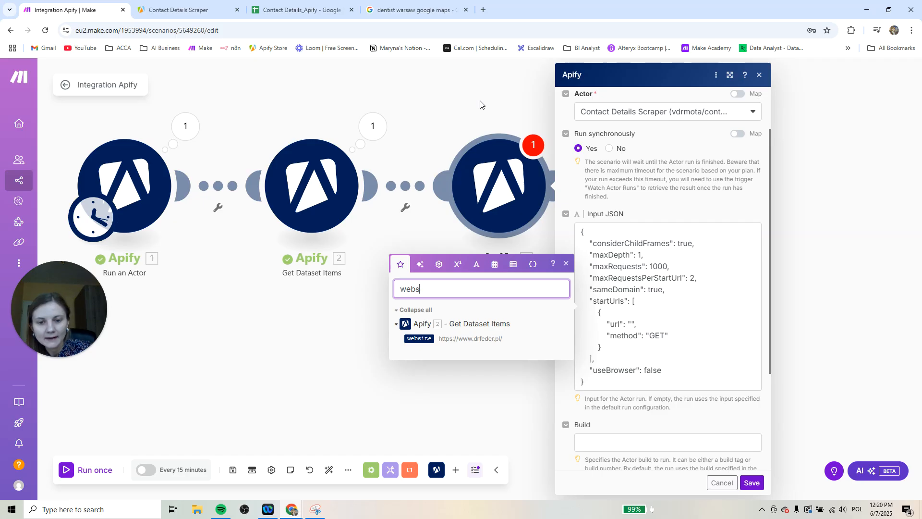
pyautogui.write('i')
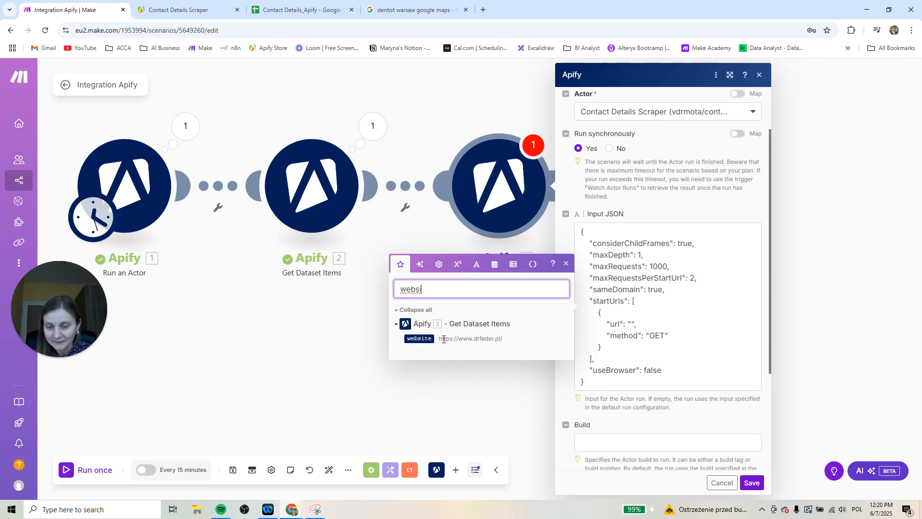
pyautogui.moveTo(419, 339); pyautogui.dragTo(633, 324)
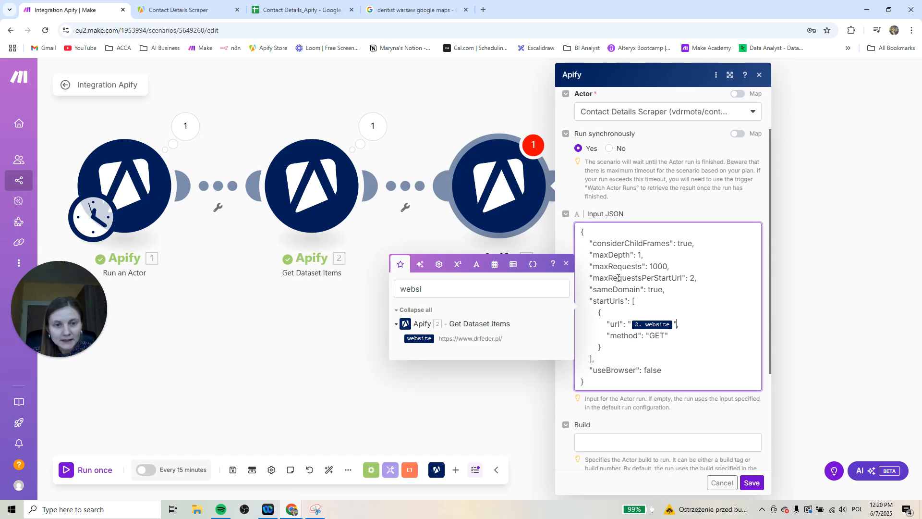
# In the Apify console, show the Contact Details Scraper's manual input and read the explanation of Maximum pages per start URL
pyautogui.click(196, 10)
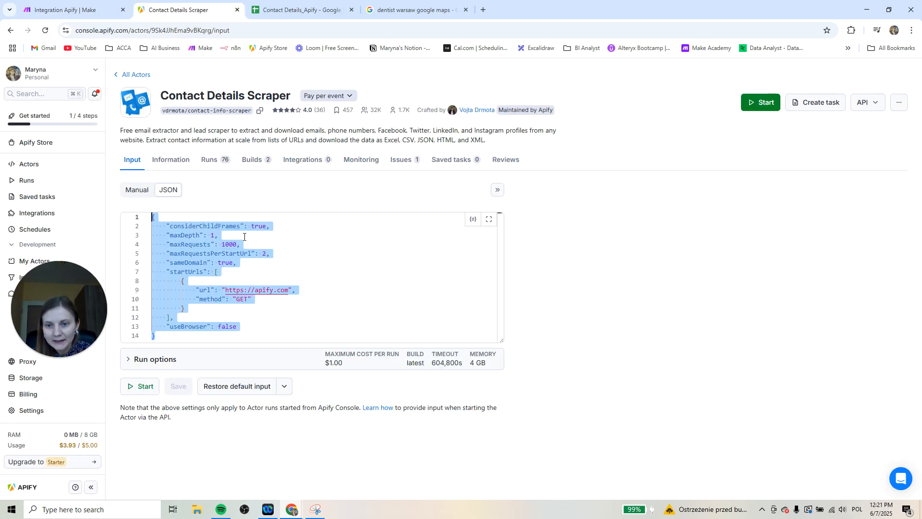
pyautogui.click(140, 189)
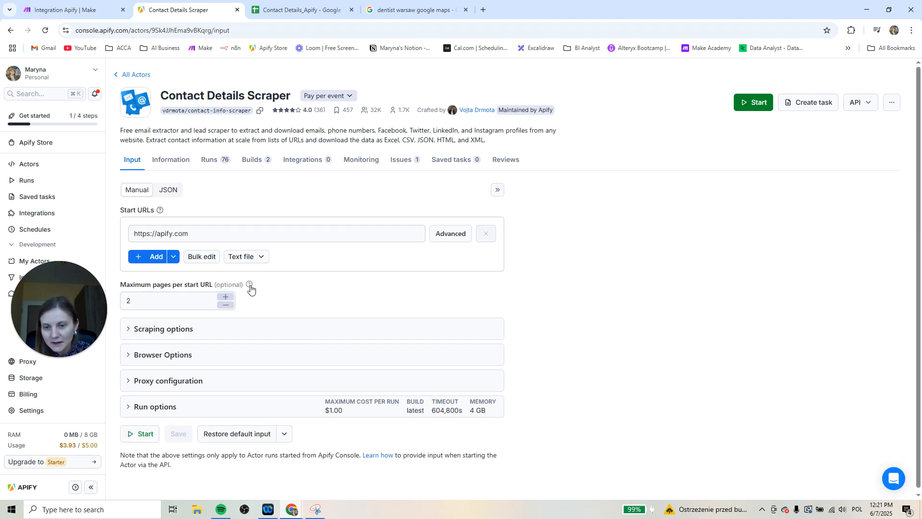
pyautogui.moveTo(250, 286)
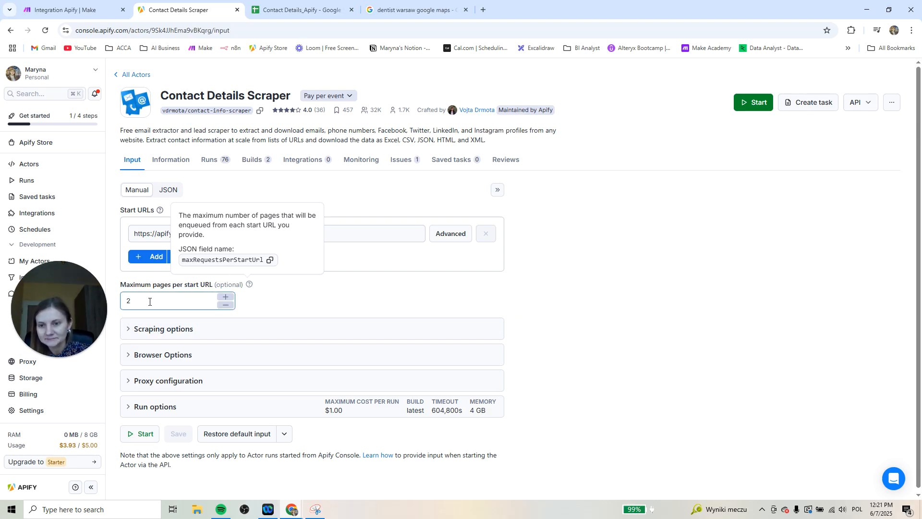
# Back in Make, save the second Run an Actor module and add an Apify Get Dataset Items module after it
pyautogui.click(79, 10)
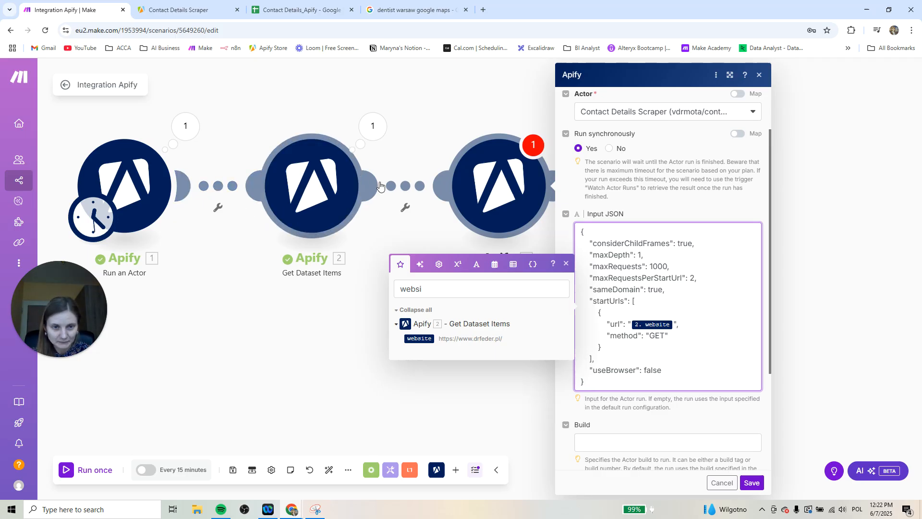
pyautogui.click(752, 483)
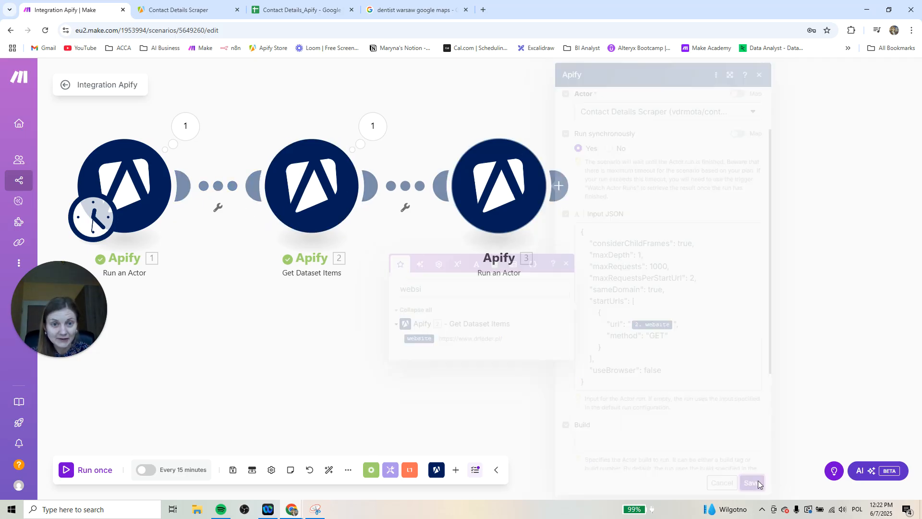
pyautogui.click(561, 185)
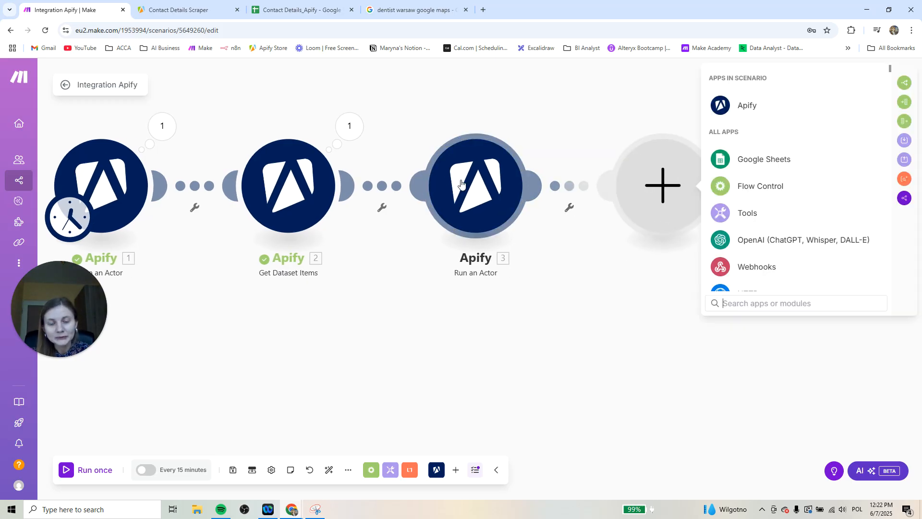
pyautogui.write('apify')
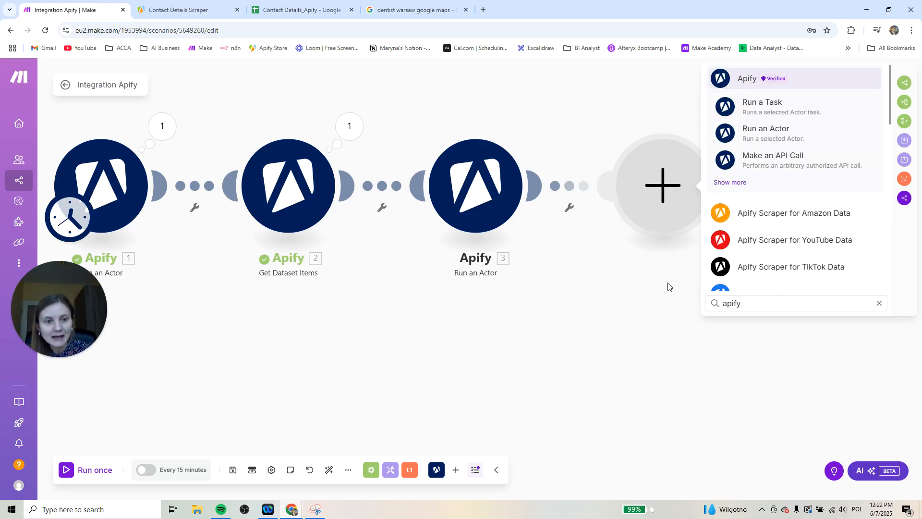
pyautogui.write(' ge')
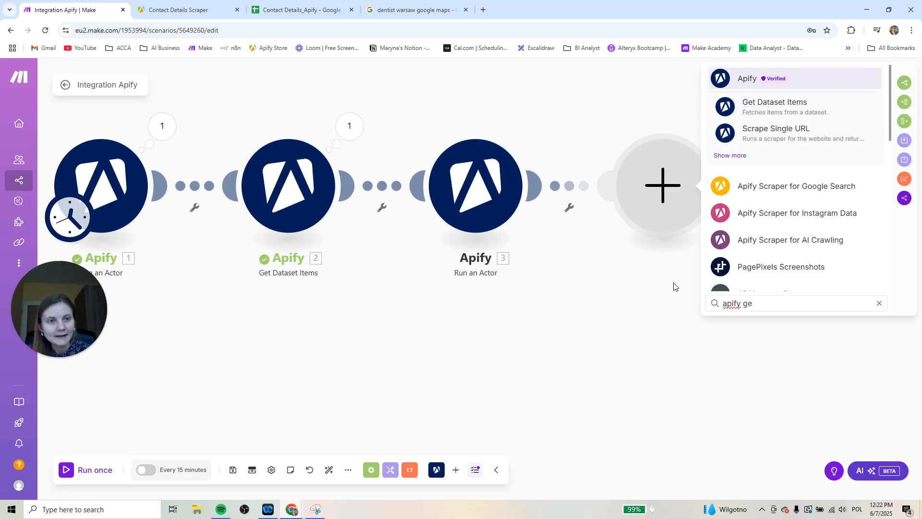
pyautogui.click(774, 106)
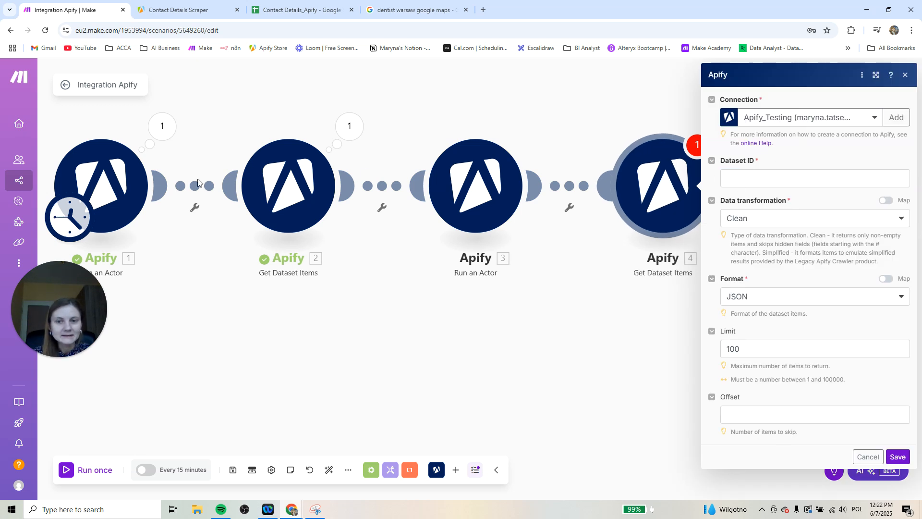
# Map the new Get Dataset Items module's Dataset ID to defaultDatasetId from the second Run an Actor module and save it
pyautogui.click(746, 178)
pyautogui.click(631, 97)
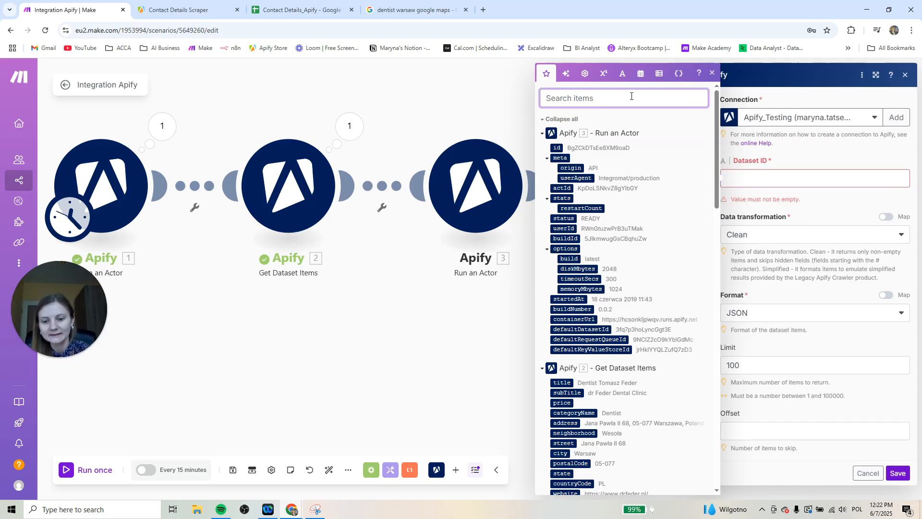
pyautogui.write('dataset')
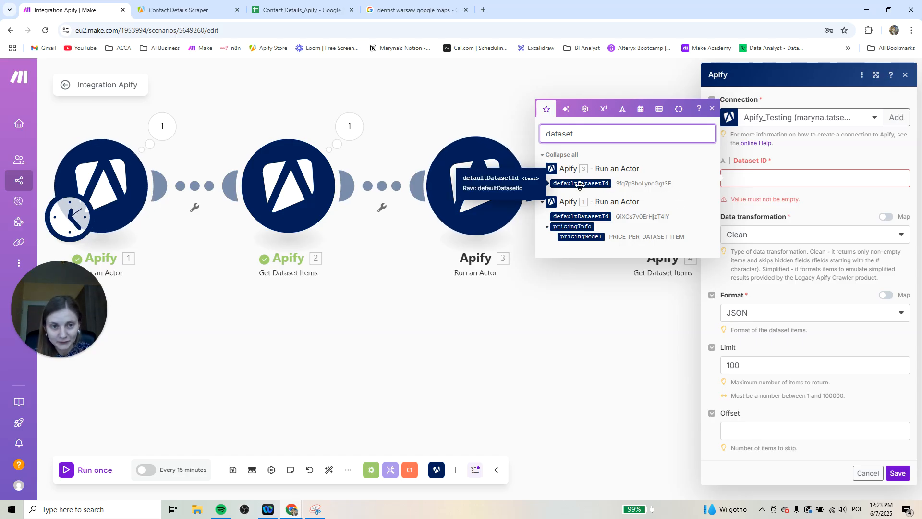
pyautogui.moveTo(580, 185); pyautogui.dragTo(768, 187)
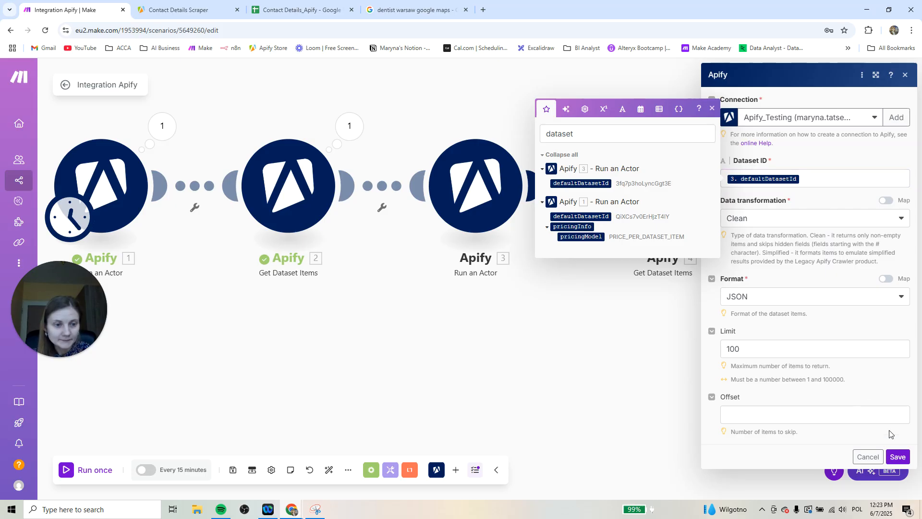
pyautogui.click(897, 457)
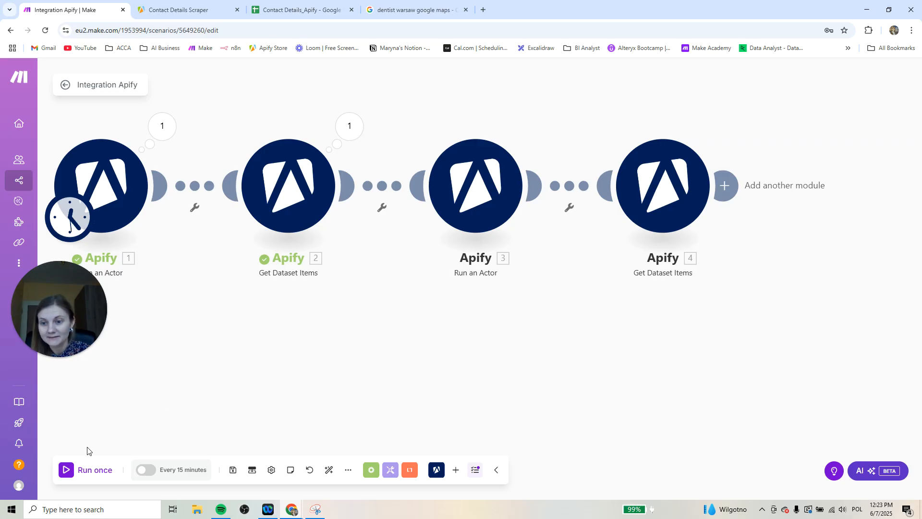
# Run the scenario once and review the output bundles of Operation 1 in the last Get Dataset Items module
pyautogui.click(76, 469)
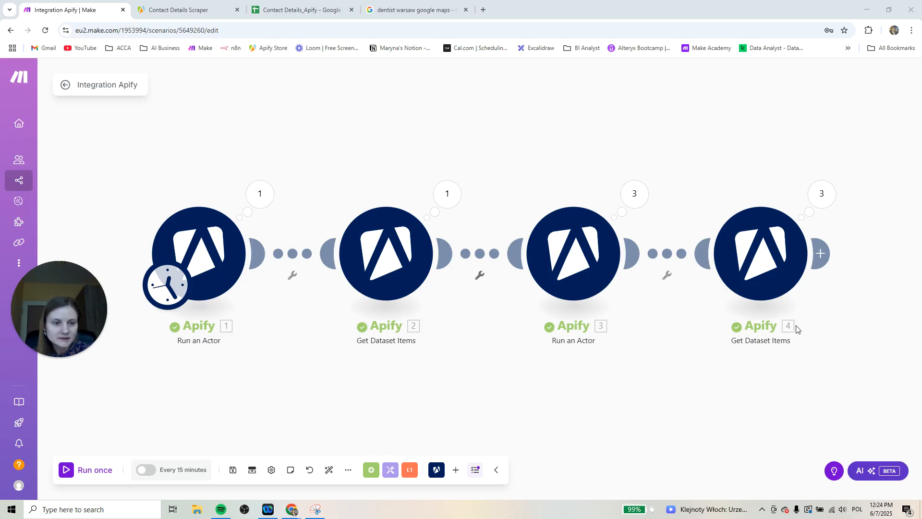
pyautogui.click(823, 196)
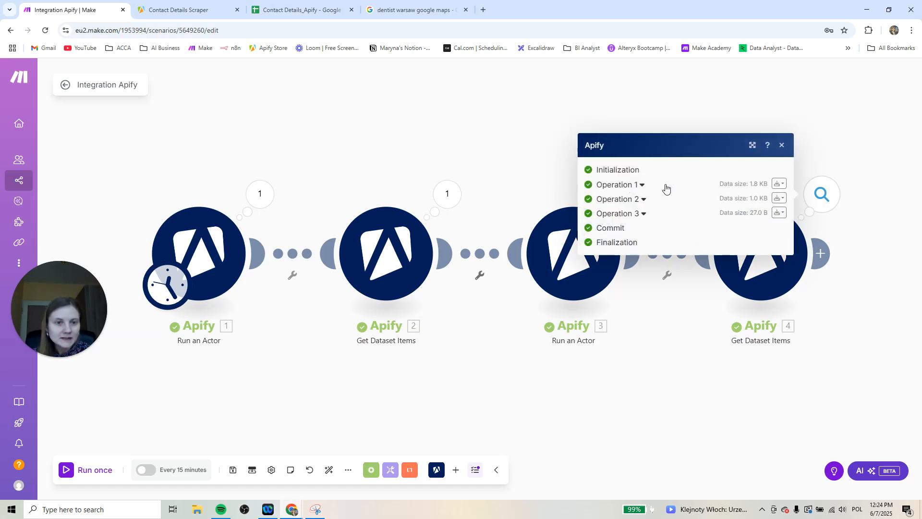
pyautogui.click(785, 187)
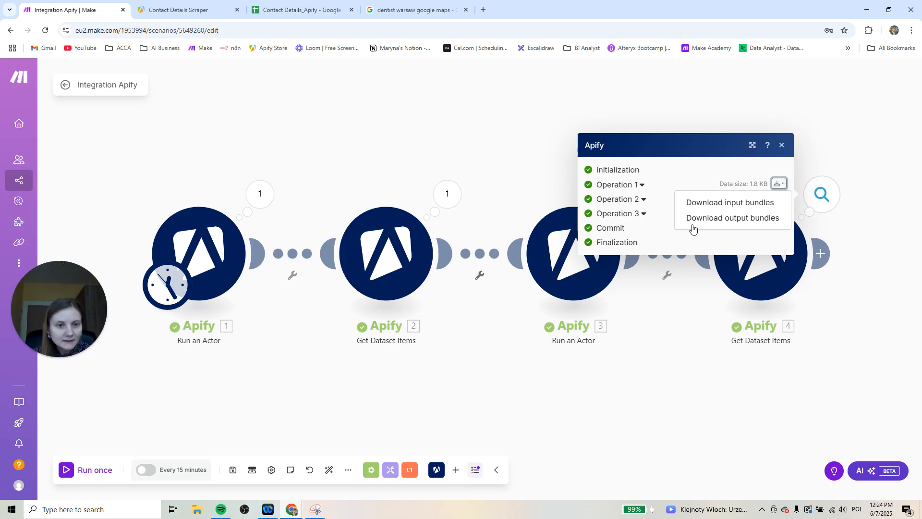
pyautogui.click(760, 220)
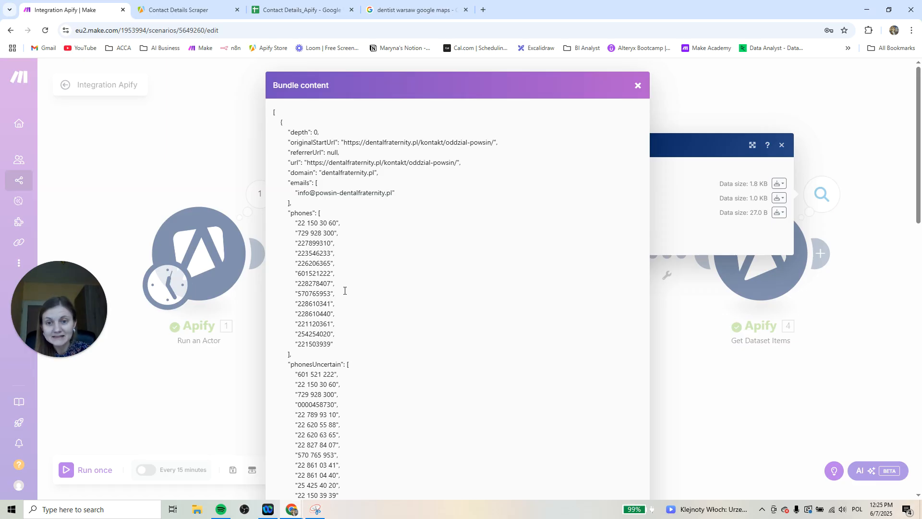
pyautogui.scroll(-15, 345, 290)
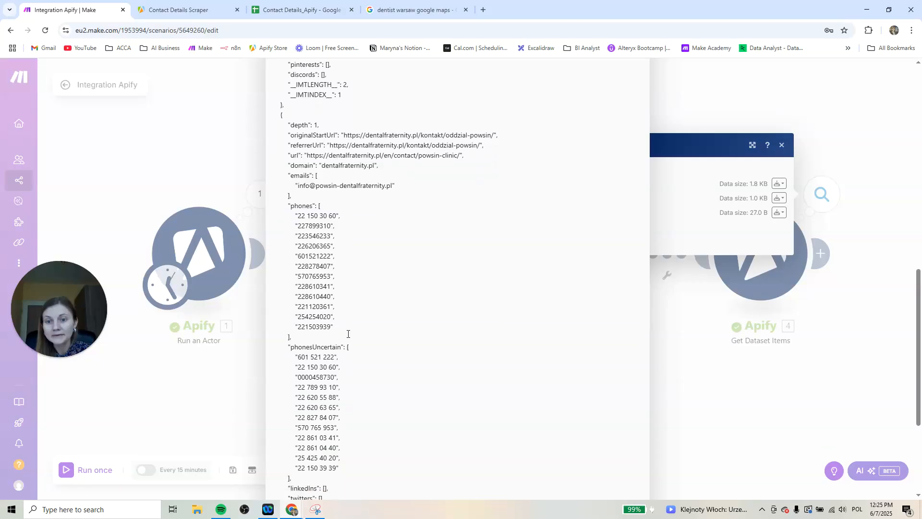
pyautogui.scroll(15, 352, 344)
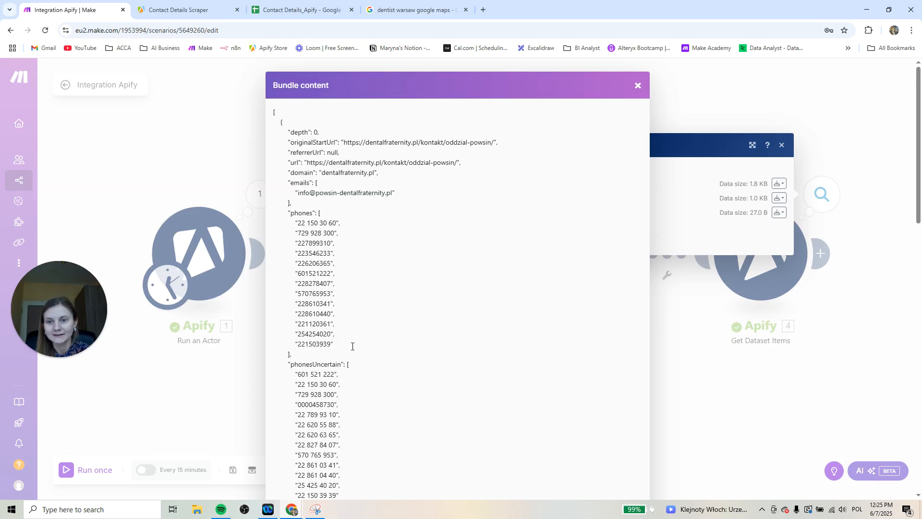
pyautogui.keyDown('shift'); pyautogui.click(417, 144); pyautogui.keyUp('shift')
pyautogui.click(553, 179)
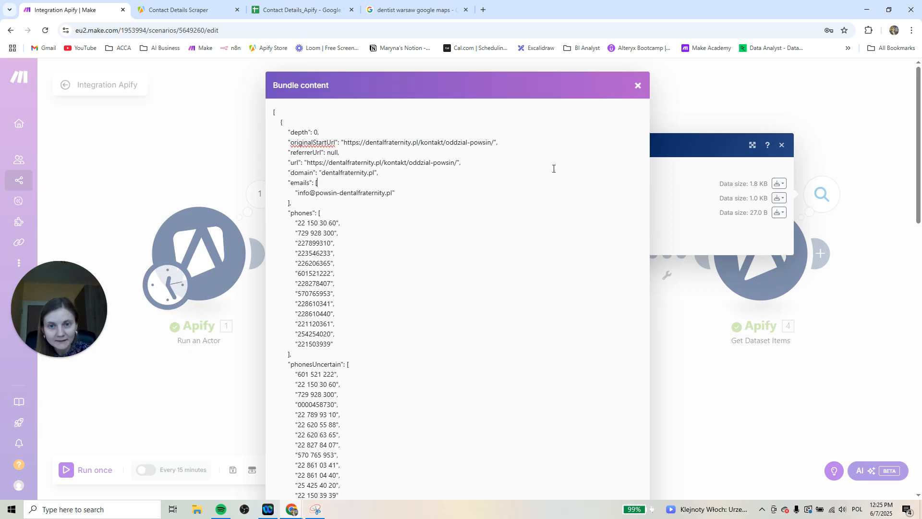
pyautogui.click(650, 115)
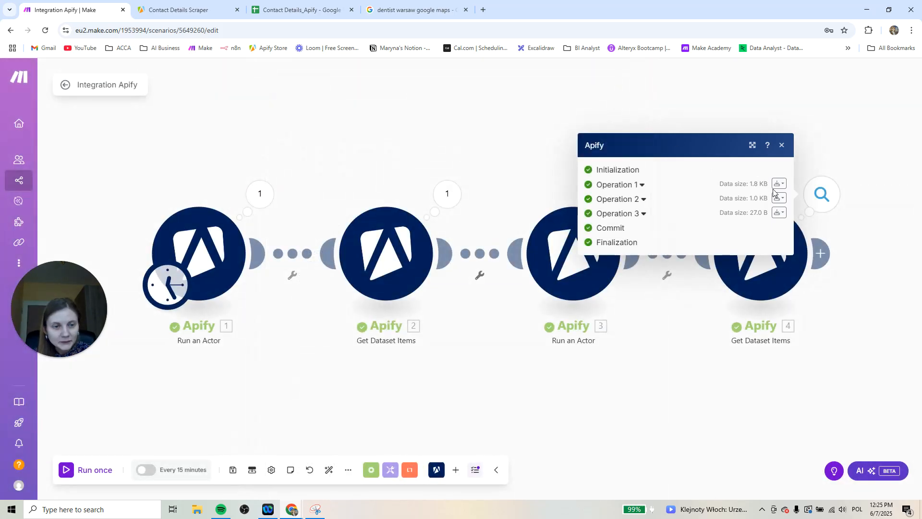
# View Operation 2's output bundles in the last Get Dataset Items module and open the originalStartUrl website in a new browser tab
pyautogui.click(778, 198)
pyautogui.click(758, 234)
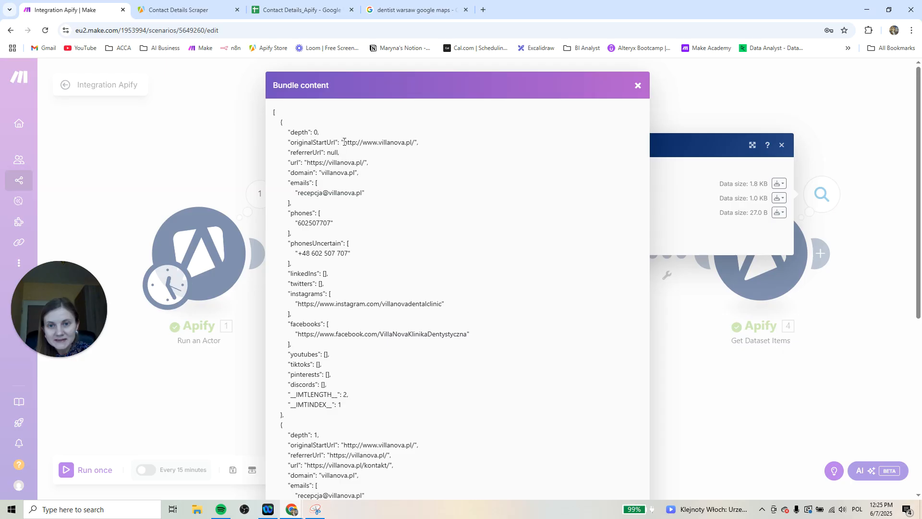
pyautogui.moveTo(342, 142); pyautogui.dragTo(415, 145)
pyautogui.hotkey('ctrl', 'c')
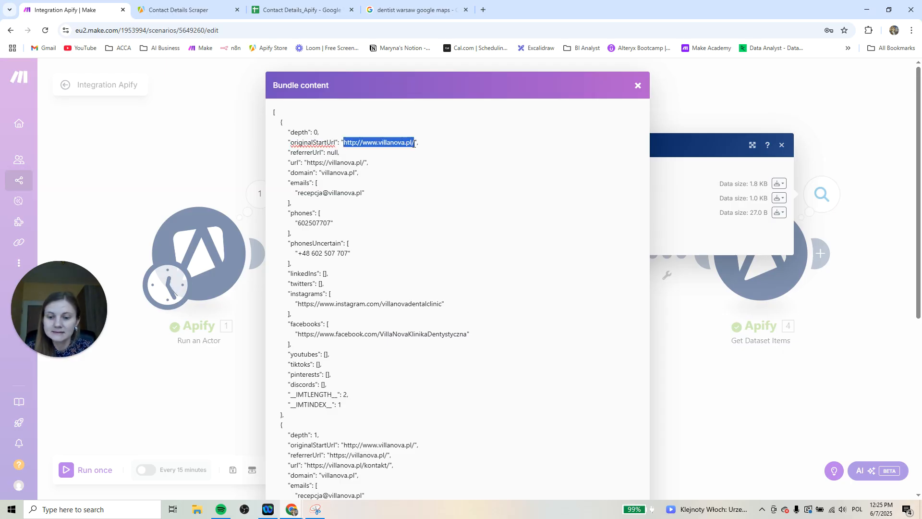
pyautogui.click(484, 10)
pyautogui.hotkey('ctrl', 'v')
pyautogui.press('Return')
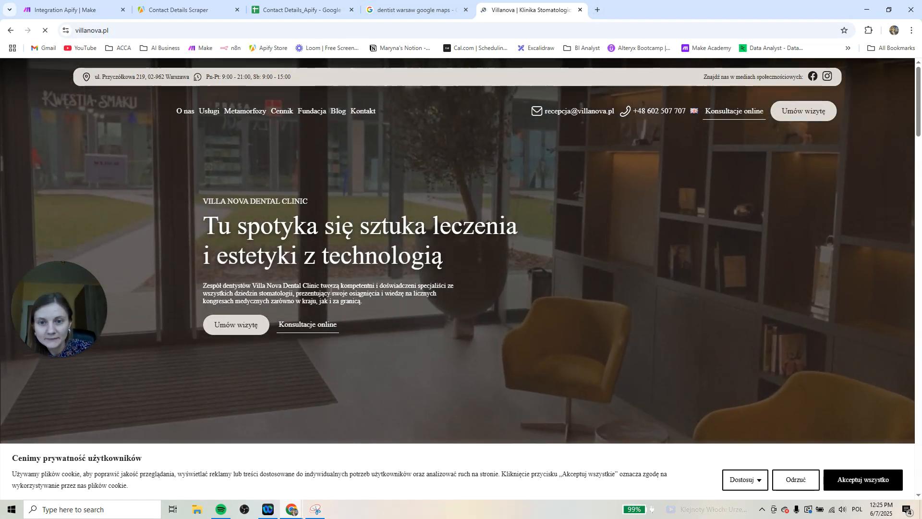
# Accept all cookies on the dental clinic's website and look through the home page down to the contact details in the footer
pyautogui.click(857, 480)
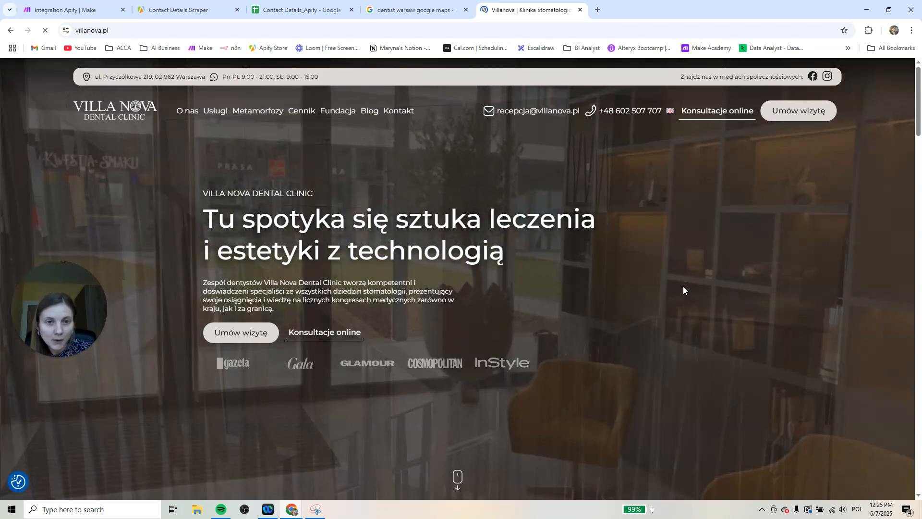
pyautogui.scroll(-10, 683, 288)
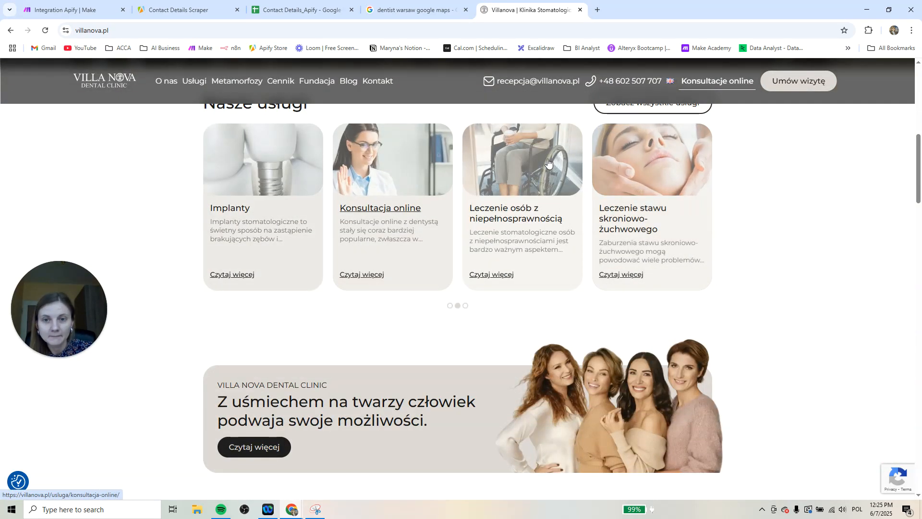
pyautogui.scroll(-5, 629, 275)
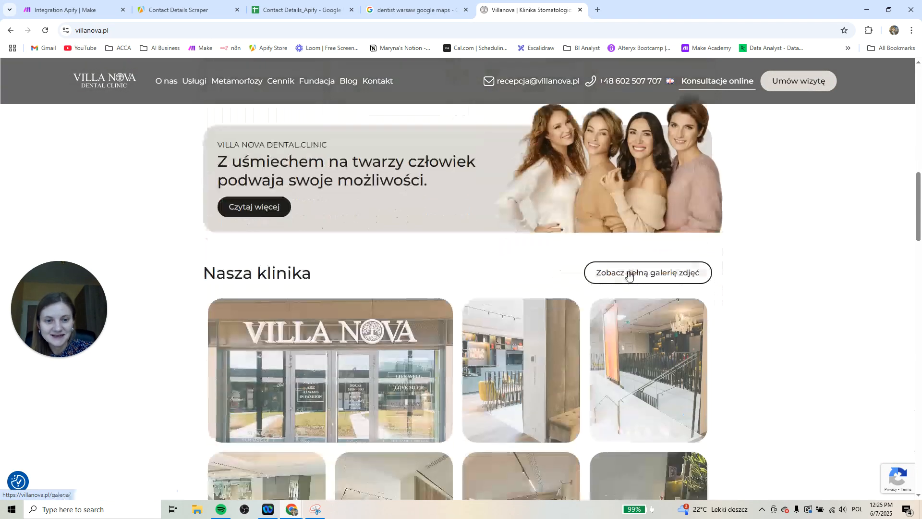
pyautogui.scroll(-15, 760, 336)
pyautogui.scroll(-15, 761, 338)
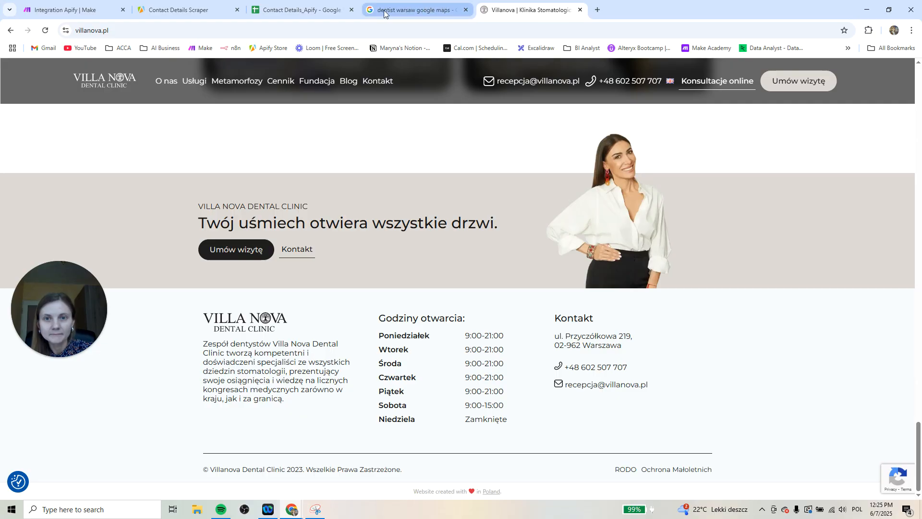
# Back in Make, compare the Operation 2 bundle with the website, review Operation 3's output bundles and close the module's results
pyautogui.click(59, 7)
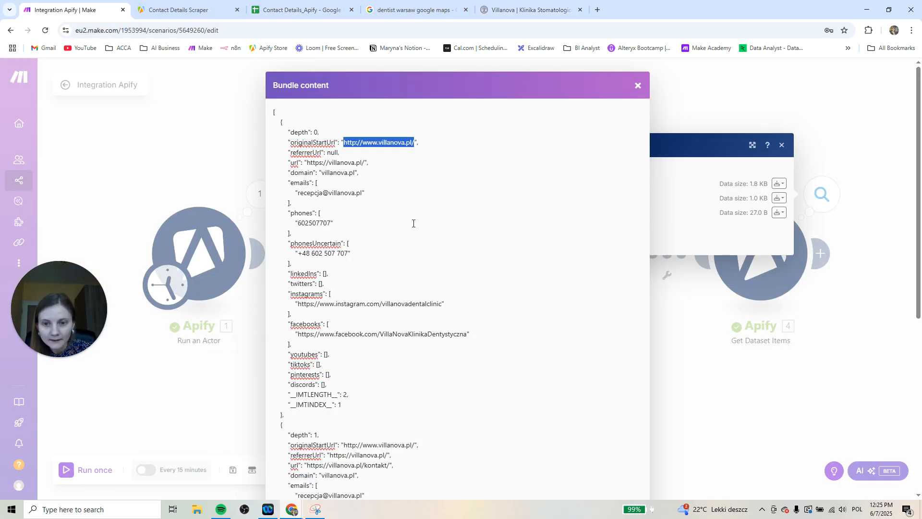
pyautogui.scroll(-6, 355, 336)
pyautogui.scroll(6, 355, 337)
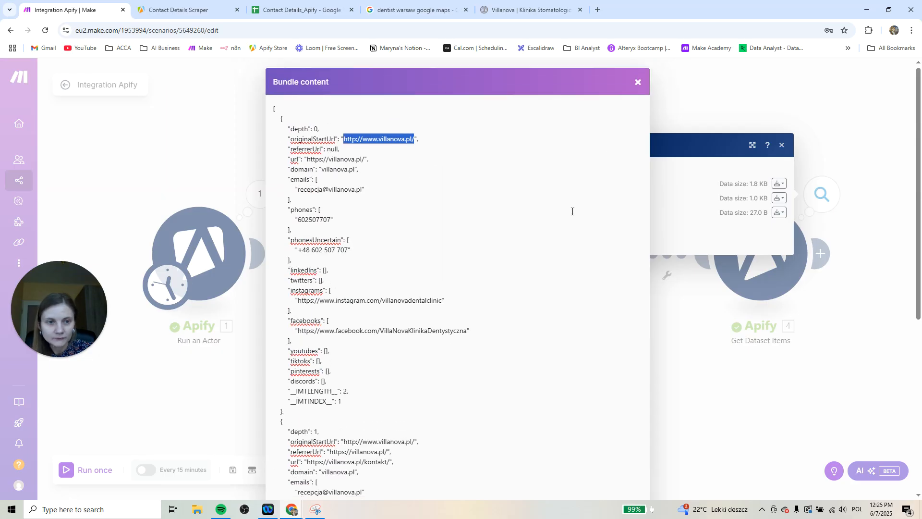
pyautogui.click(643, 90)
pyautogui.click(778, 212)
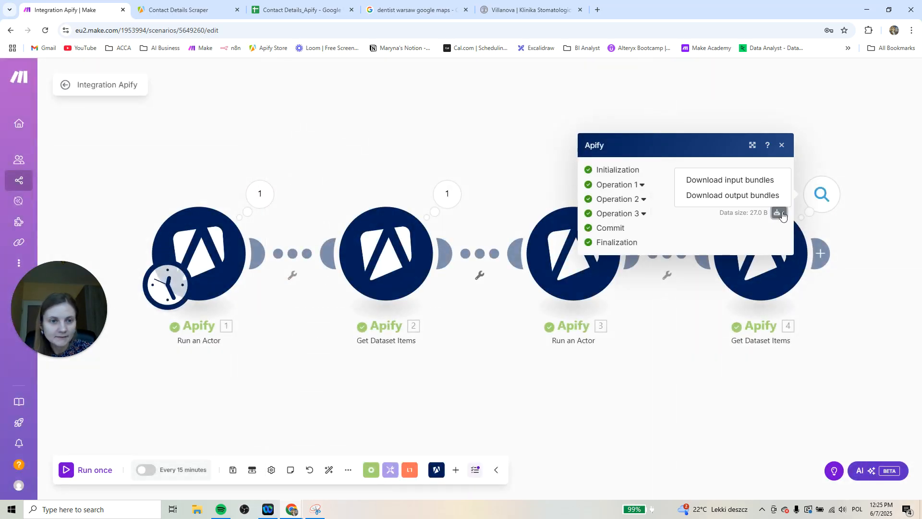
pyautogui.click(771, 196)
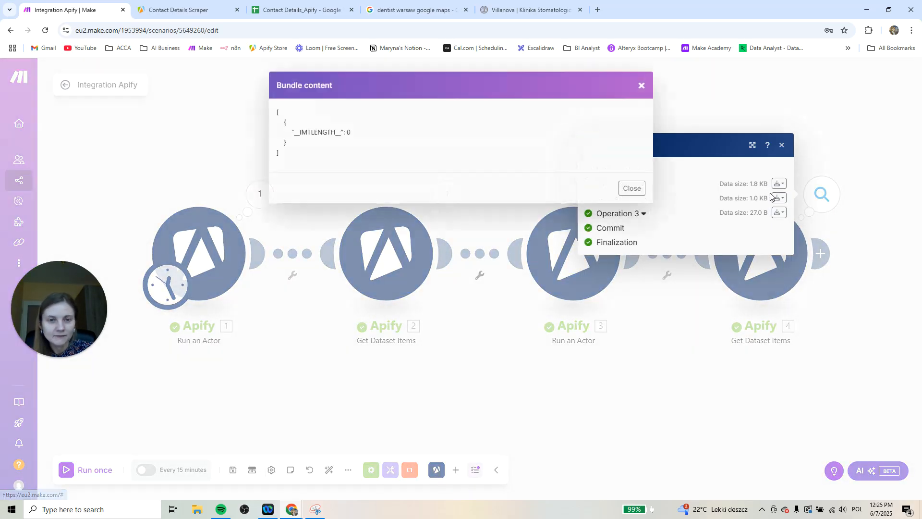
pyautogui.click(641, 86)
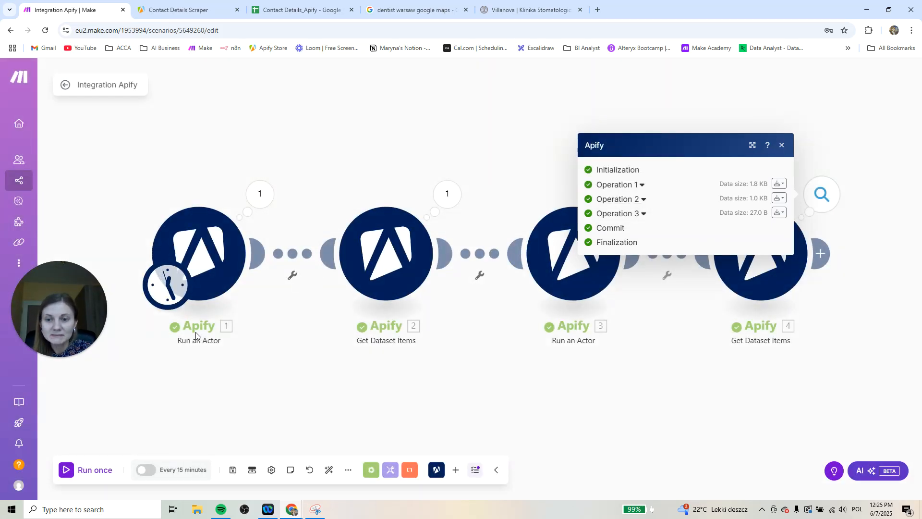
pyautogui.click(782, 145)
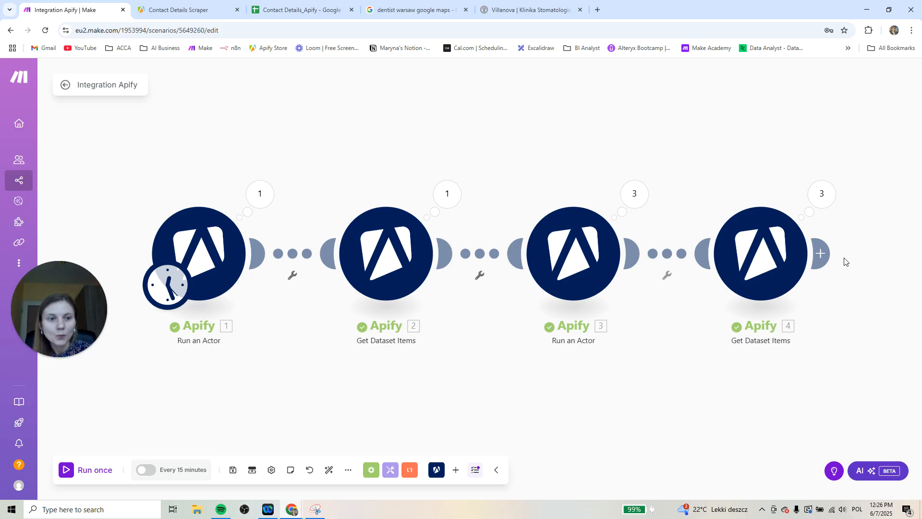
# Add an Array aggregator module after the last Get Dataset Items module
pyautogui.click(820, 253)
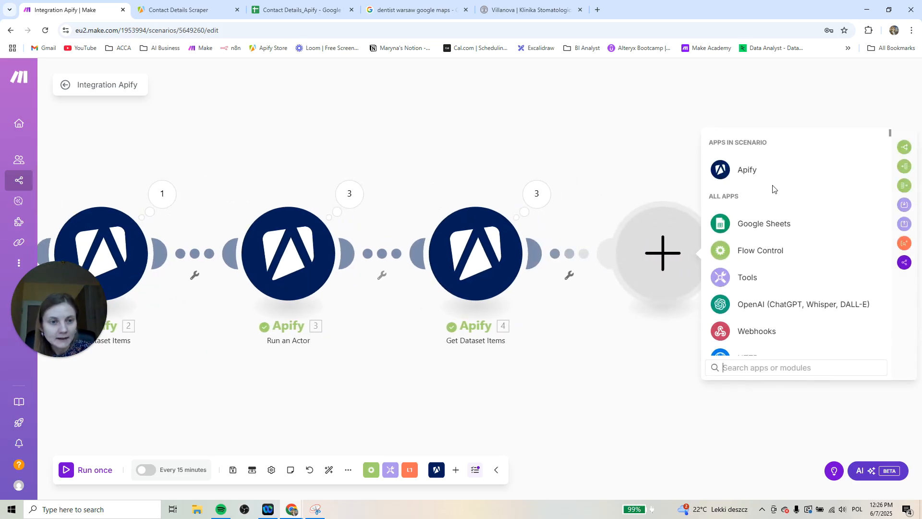
pyautogui.write('aggr')
pyautogui.click(797, 173)
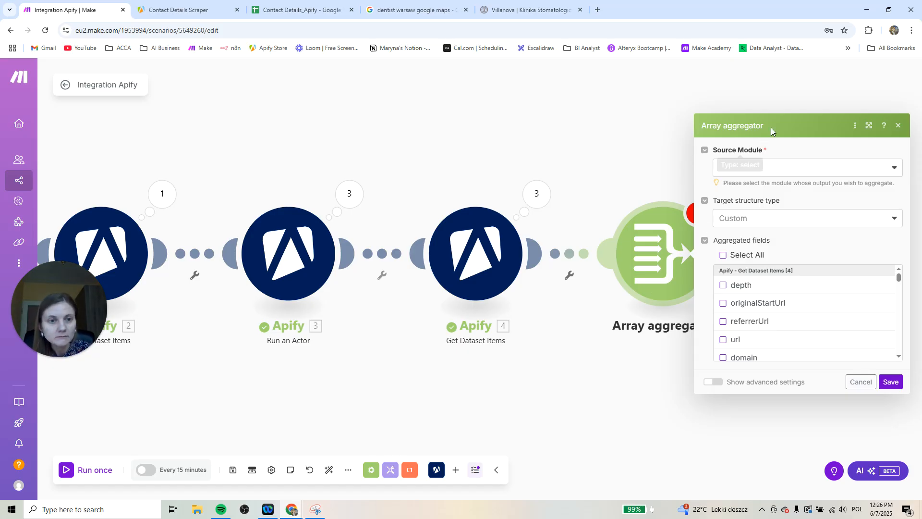
# Set the Array aggregator's source module to Apify - Get Dataset Items [4], include all aggregated fields and save it
pyautogui.click(760, 169)
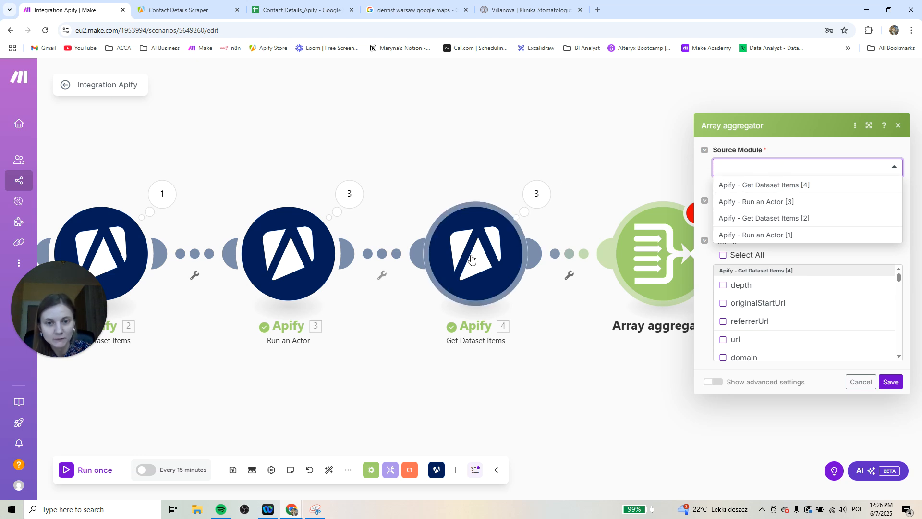
pyautogui.click(805, 187)
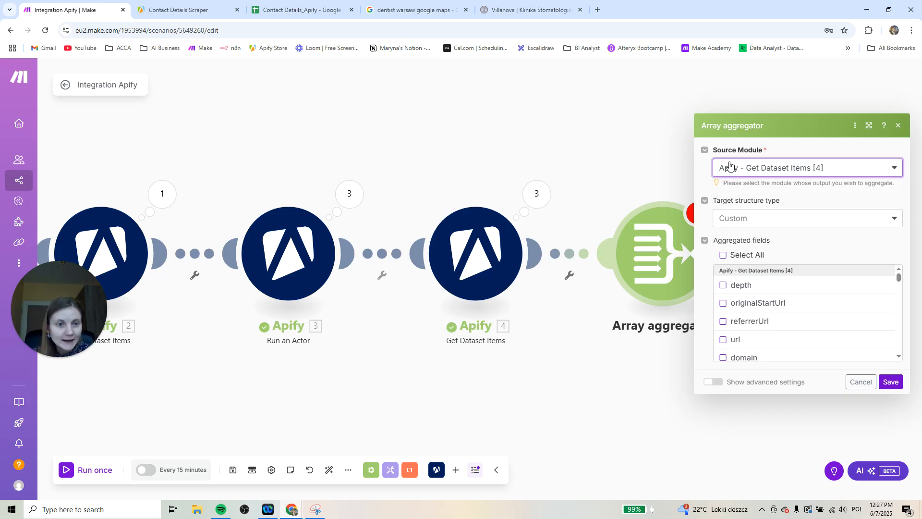
pyautogui.click(726, 258)
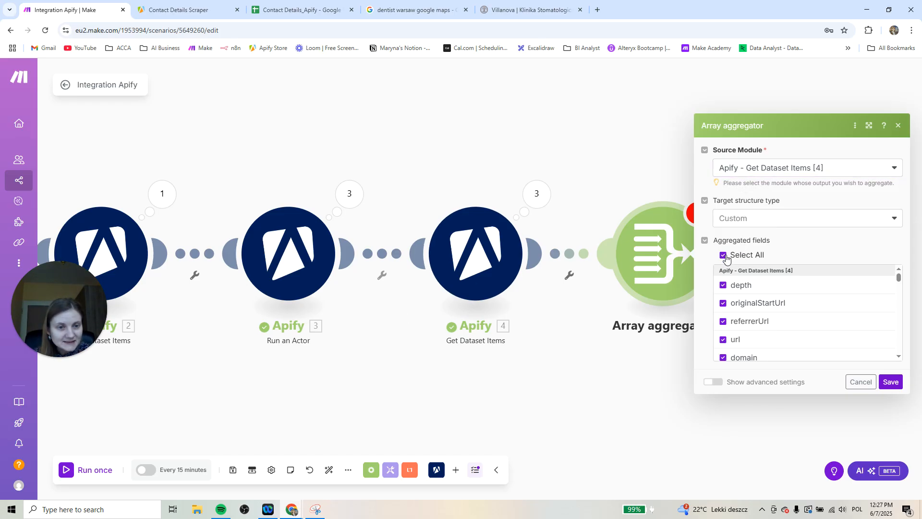
pyautogui.click(889, 384)
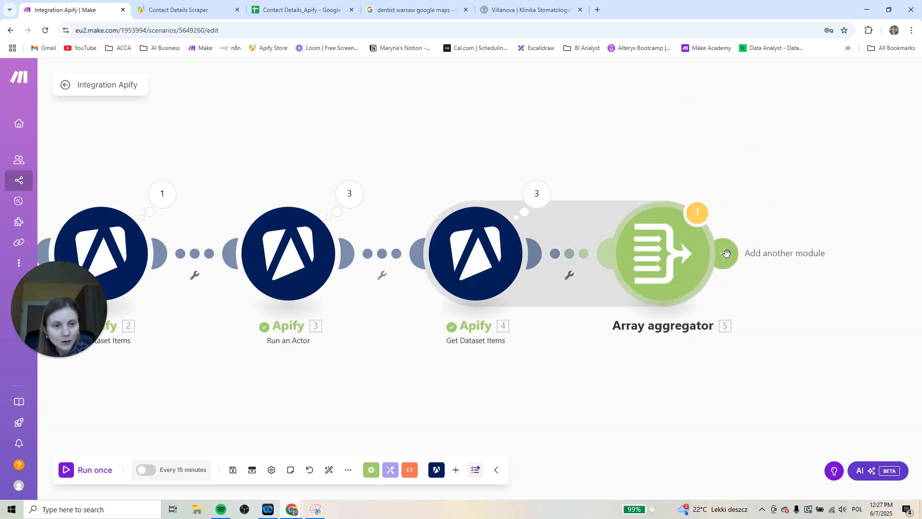
# Add a Google Sheets Add a Row module after the Array aggregator
pyautogui.click(723, 253)
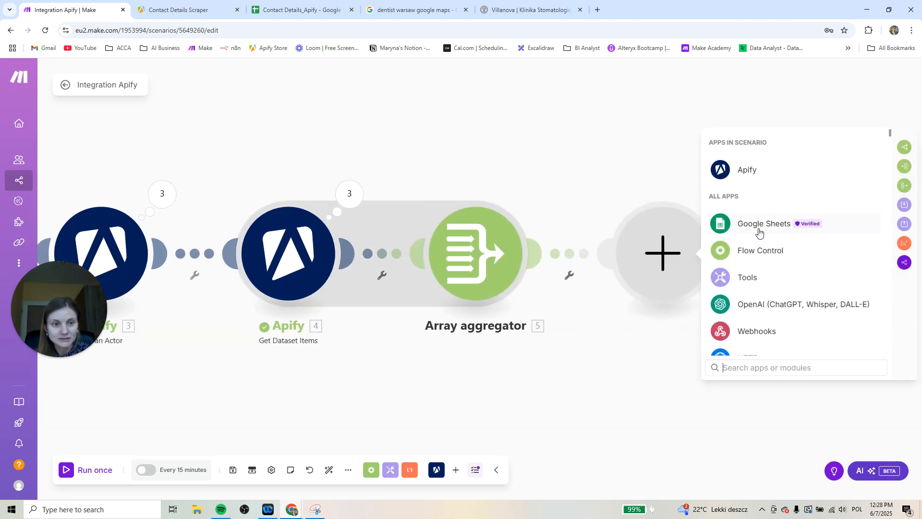
pyautogui.write('google')
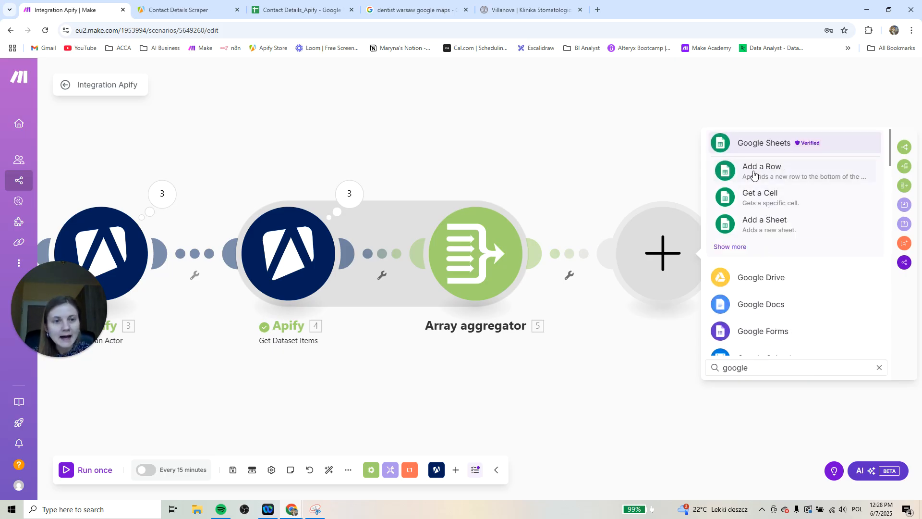
pyautogui.click(795, 170)
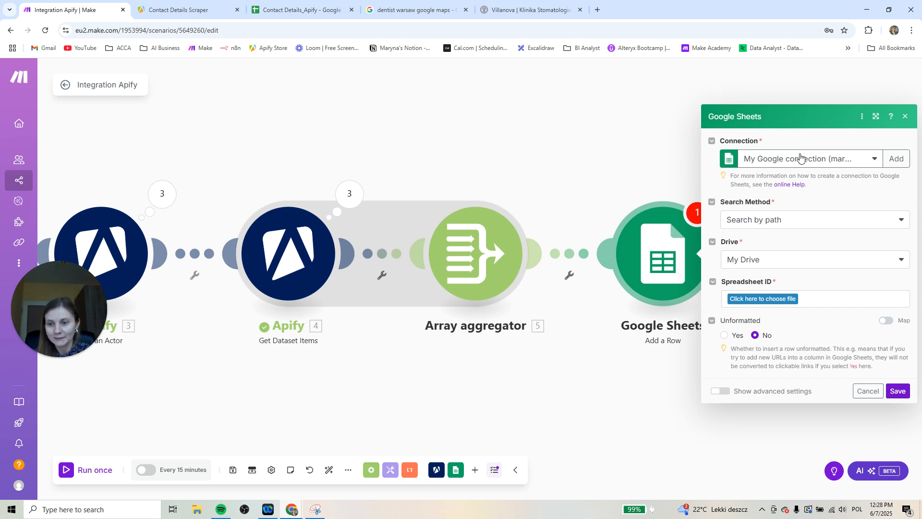
# Create a new Google connection for the Google Sheets module by signing in with the first listed account and granting Make access
pyautogui.click(827, 162)
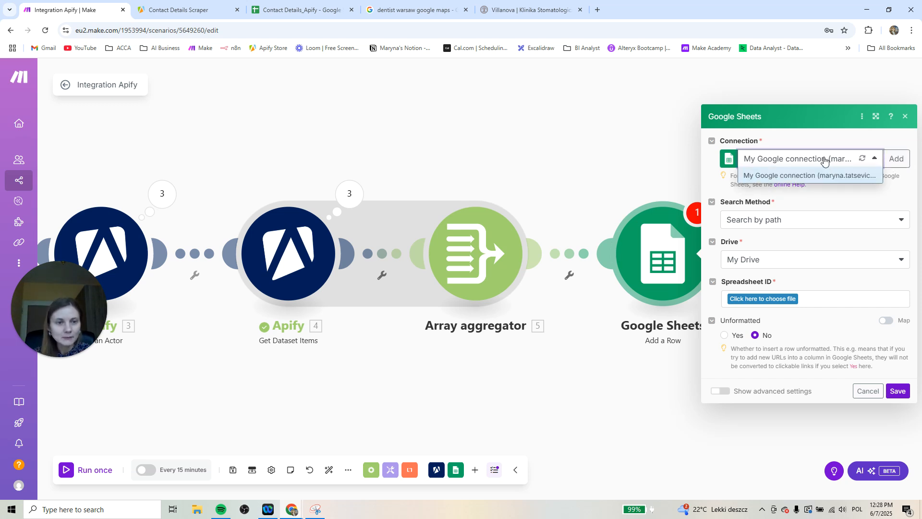
pyautogui.click(894, 159)
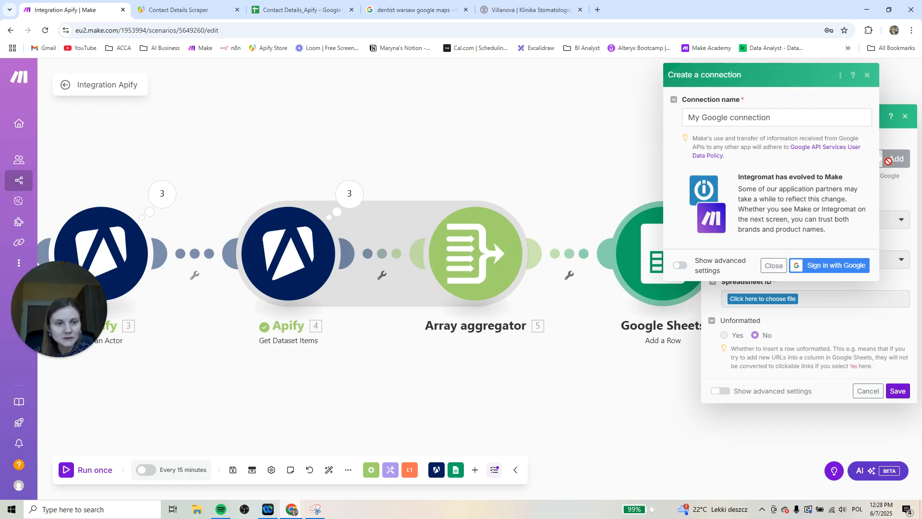
pyautogui.click(849, 267)
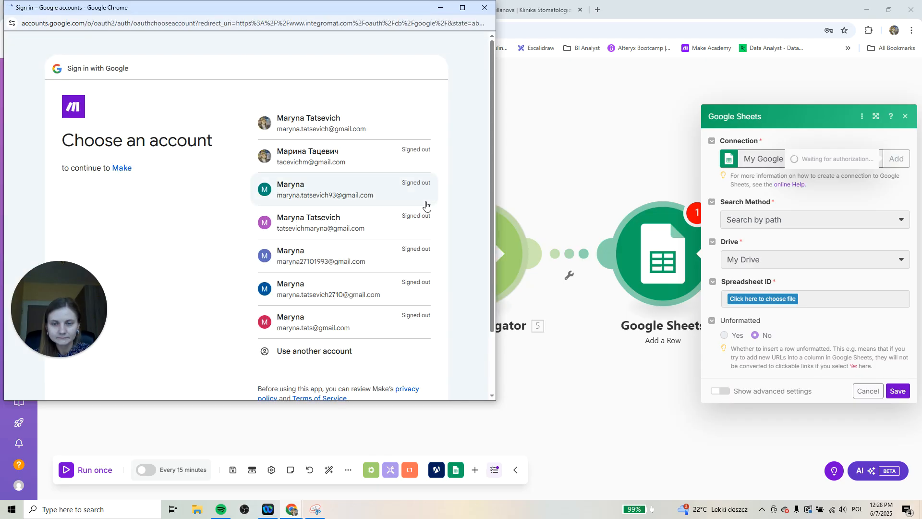
pyautogui.click(350, 129)
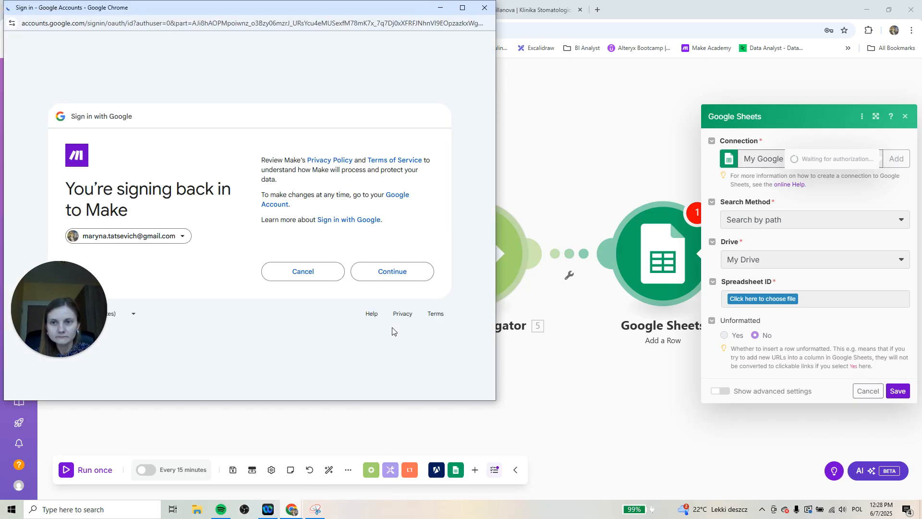
pyautogui.click(403, 280)
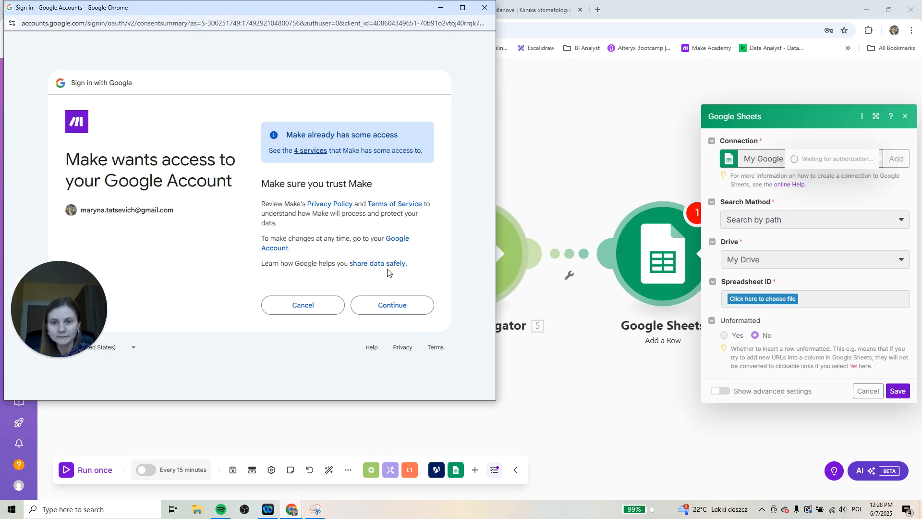
pyautogui.click(391, 302)
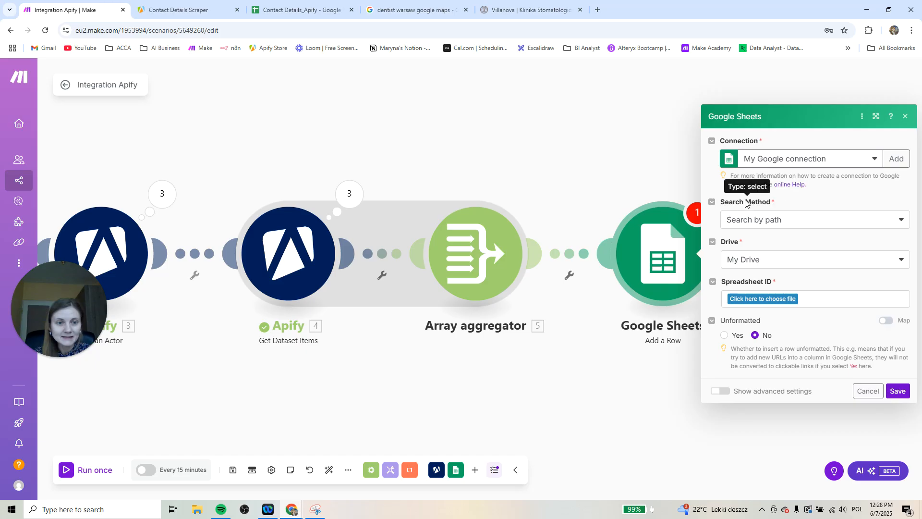
# Set the Google Sheets module's search method to Select from all and start editing its Spreadsheet ID
pyautogui.click(796, 223)
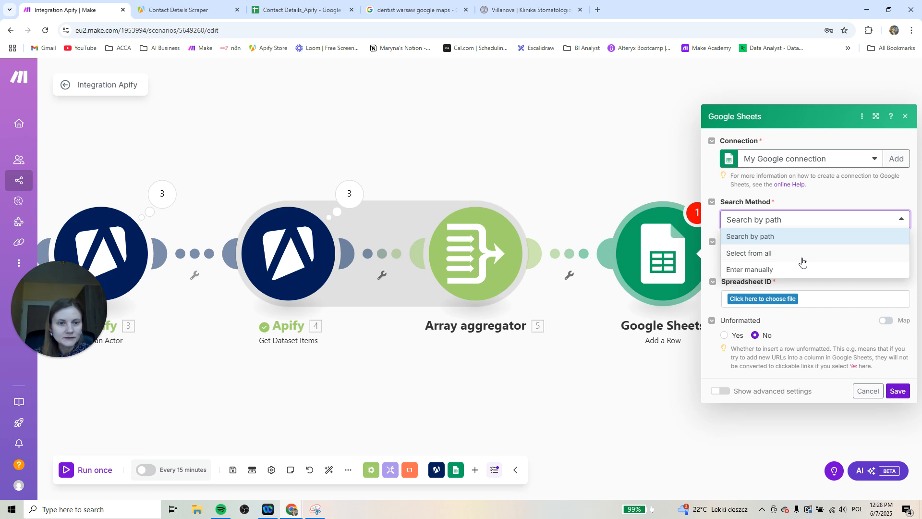
pyautogui.click(770, 254)
pyautogui.click(766, 270)
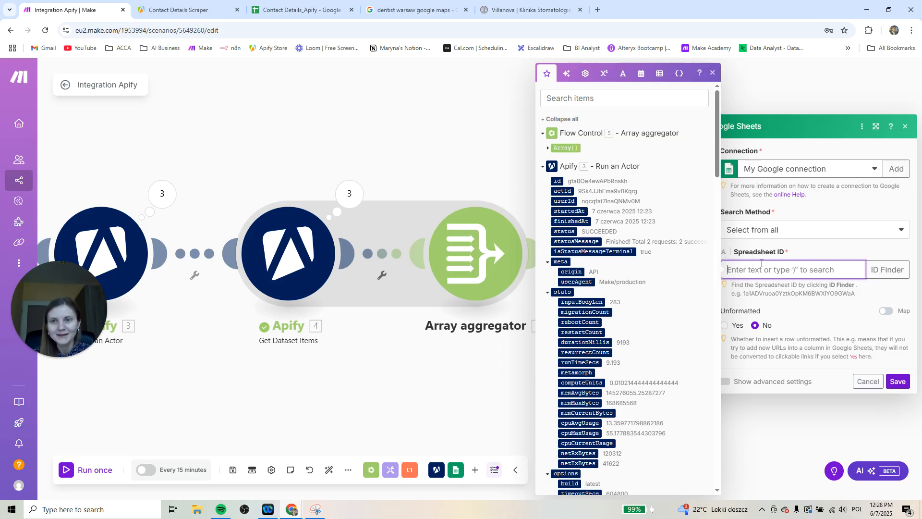
# Copy the spreadsheet ID from the Contact Details_Apify sheet's URL and paste it as the Google Sheets module's Spreadsheet ID
pyautogui.click(301, 11)
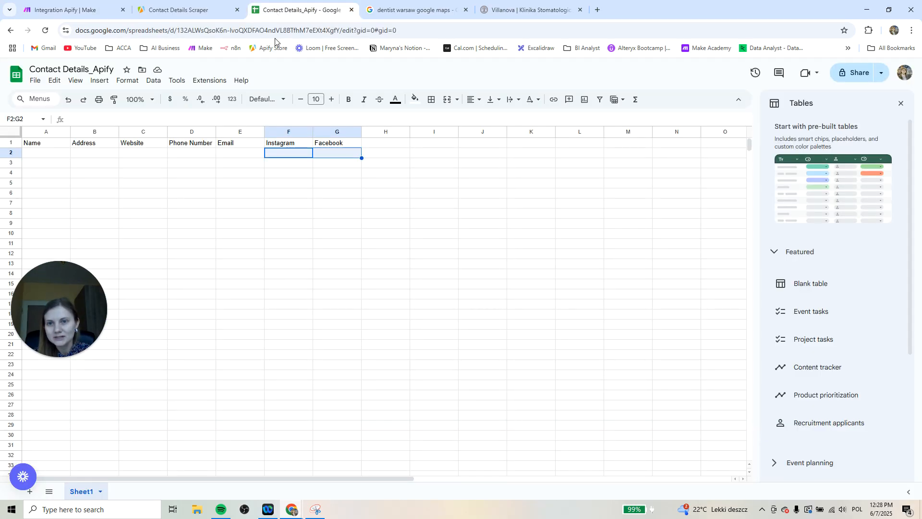
pyautogui.click(201, 30)
pyautogui.click(212, 30)
pyautogui.moveTo(200, 31); pyautogui.dragTo(361, 33)
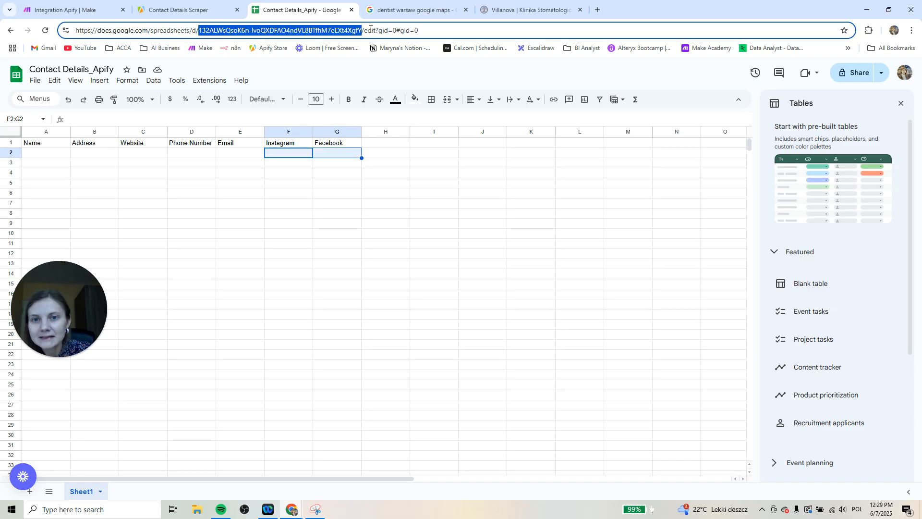
pyautogui.click(72, 9)
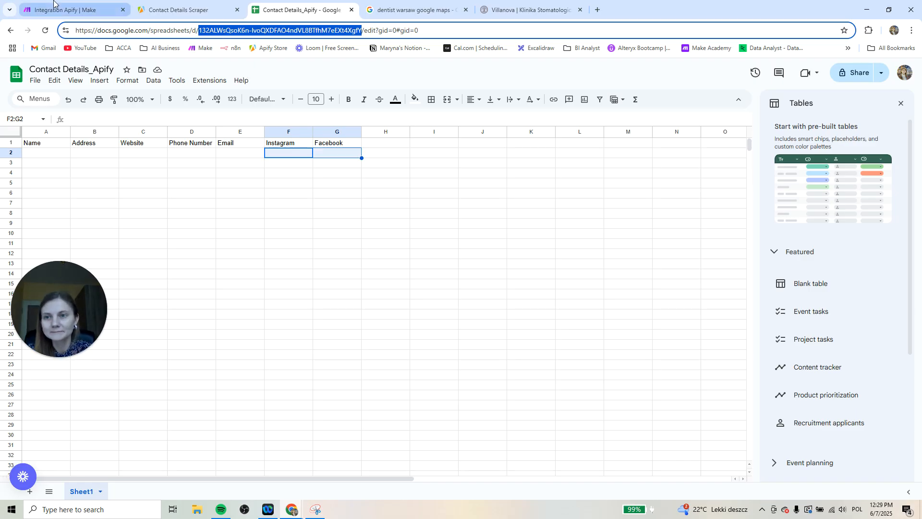
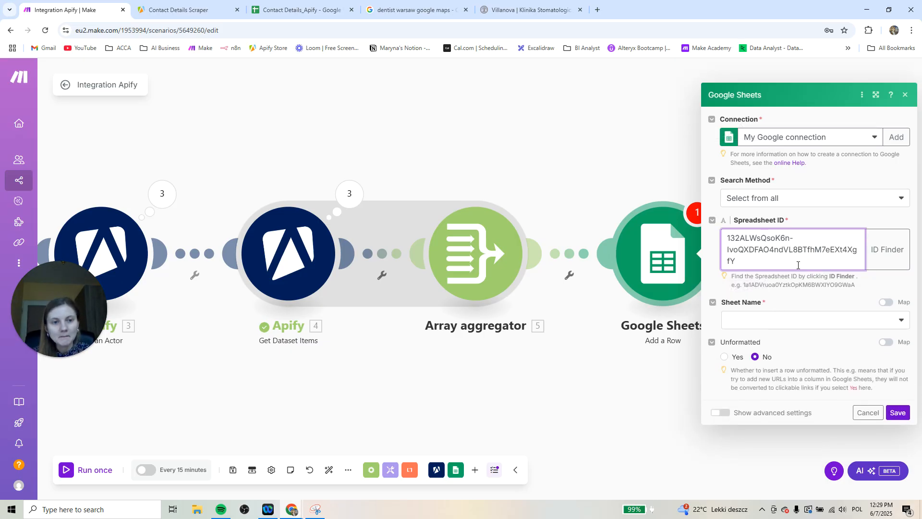
# Set the Google Sheets module's sheet name to Sheet1, checking it against the tab name in the Contact Details_Apify spreadsheet
pyautogui.click(791, 327)
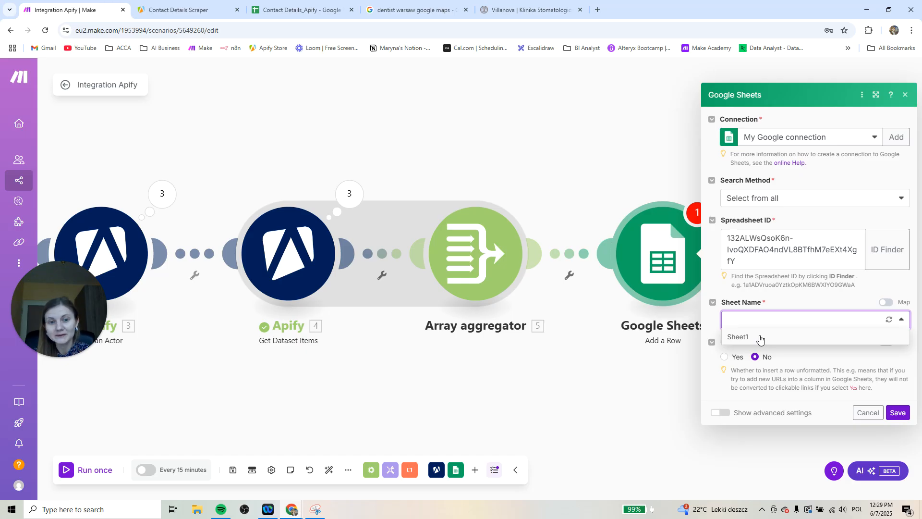
pyautogui.click(759, 339)
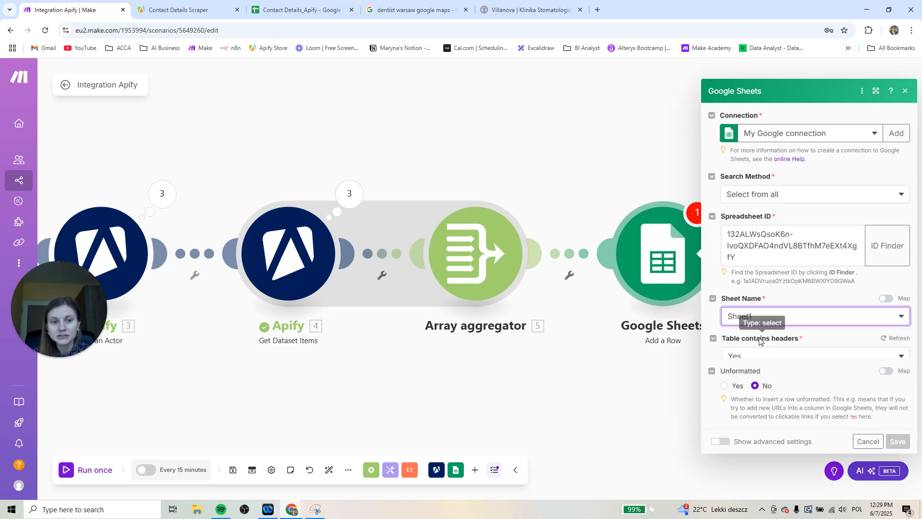
pyautogui.click(302, 9)
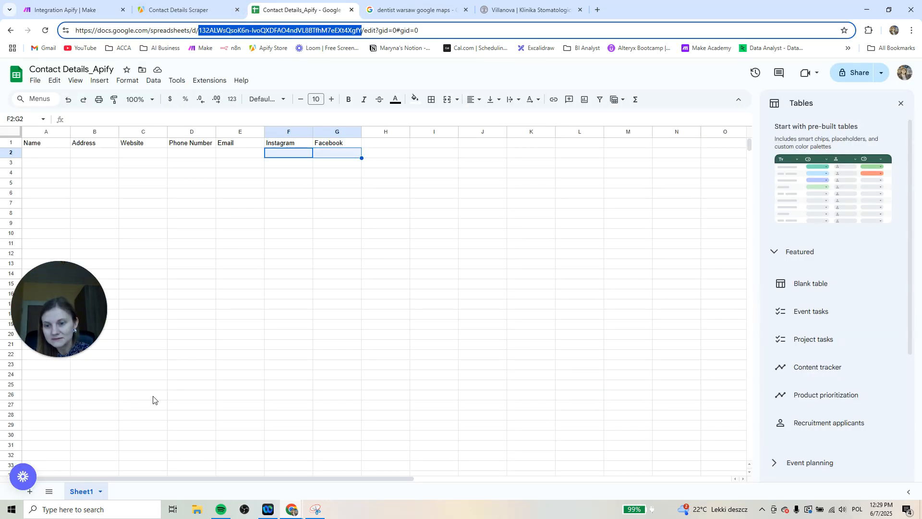
pyautogui.click(93, 4)
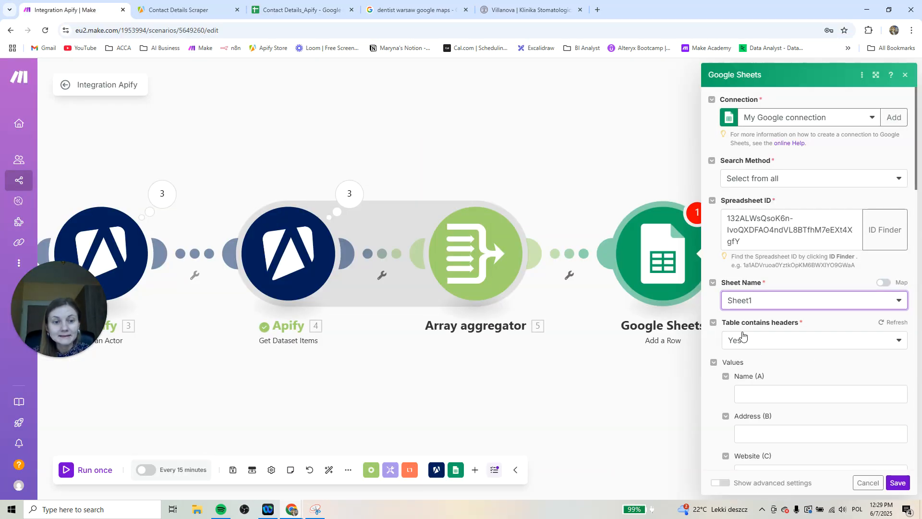
# Review the module's column value fields from Name (A) to Facebook (G) and the mappable items offered for Name
pyautogui.scroll(-2, 795, 347)
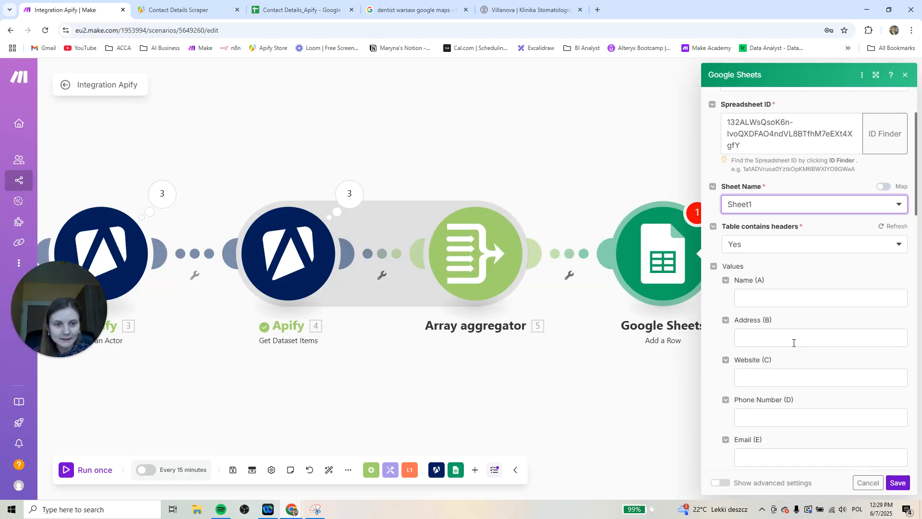
pyautogui.scroll(-2, 853, 267)
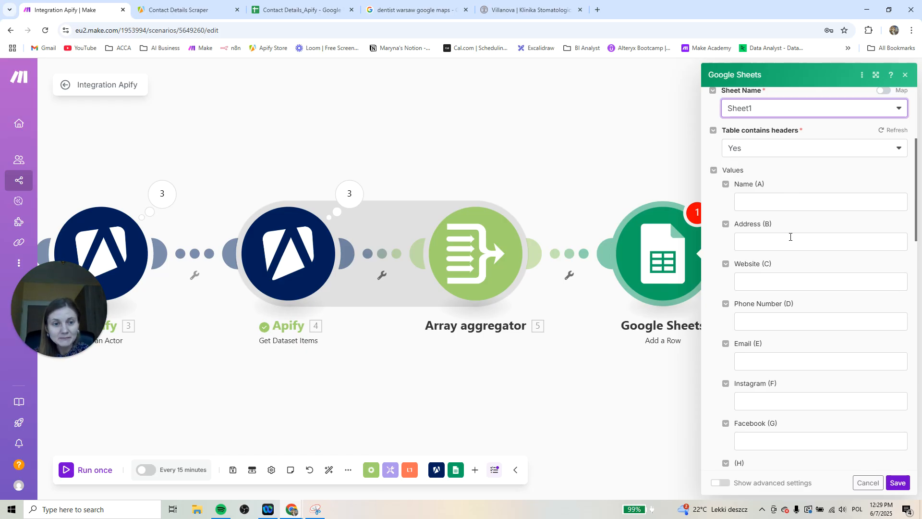
pyautogui.scroll(-2, 796, 310)
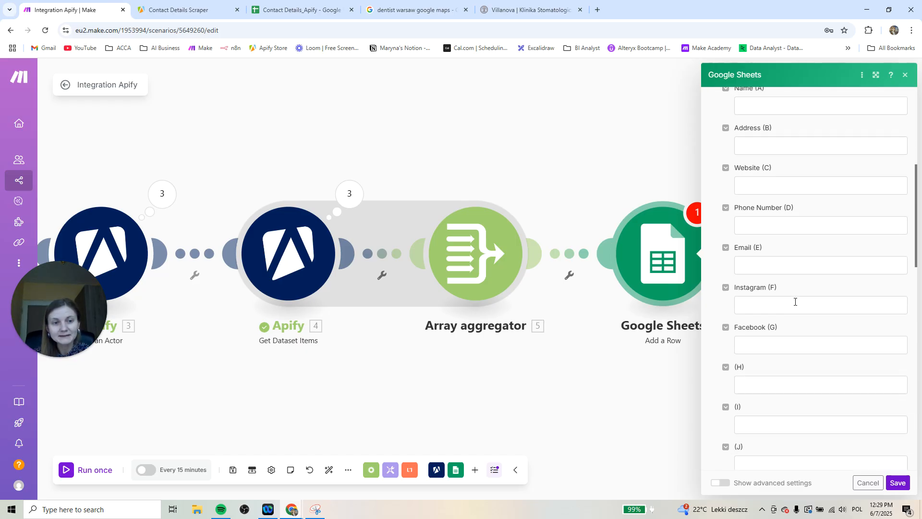
pyautogui.scroll(-3, 796, 347)
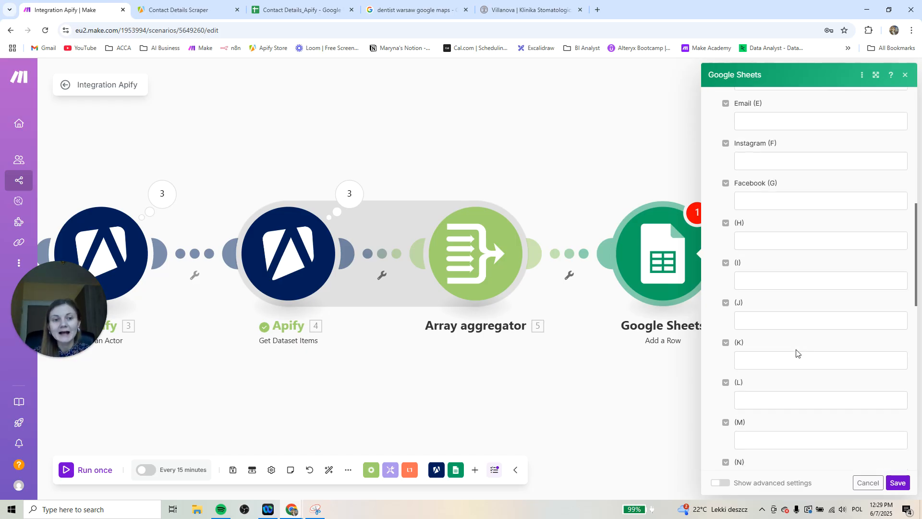
pyautogui.scroll(5, 797, 355)
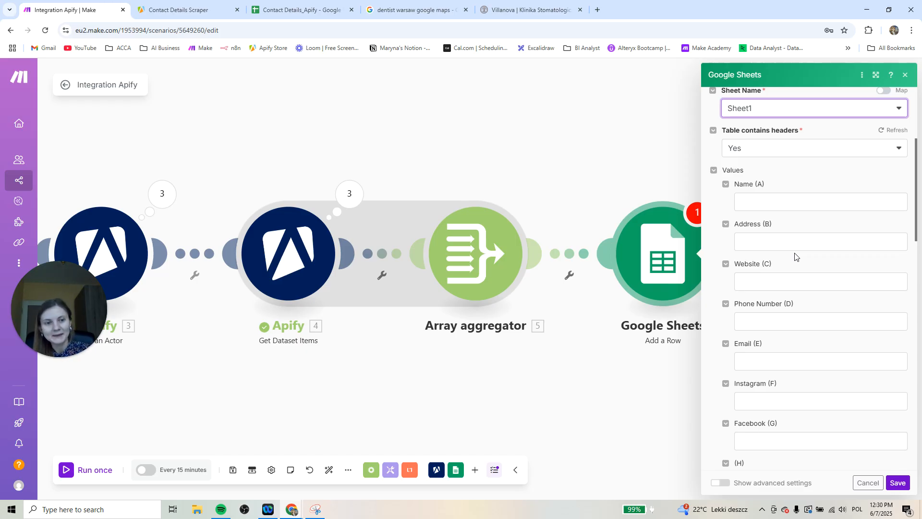
pyautogui.click(759, 201)
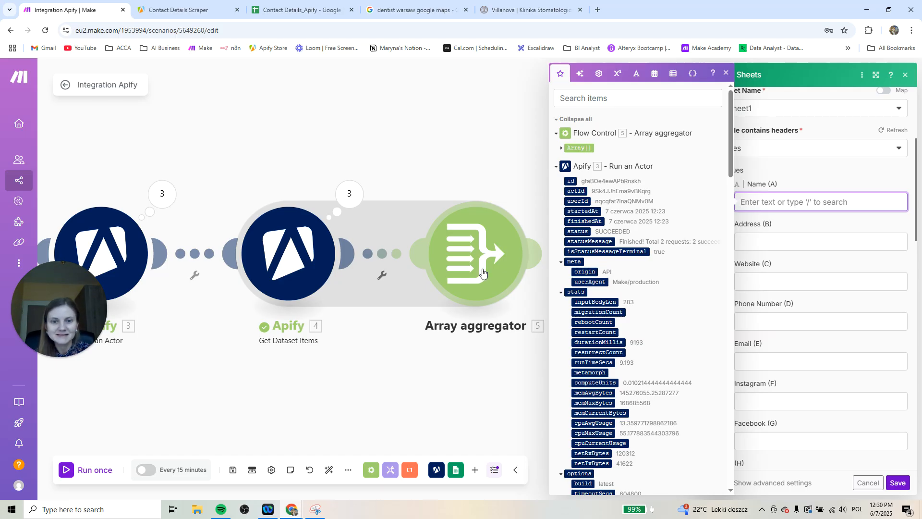
pyautogui.click(459, 406)
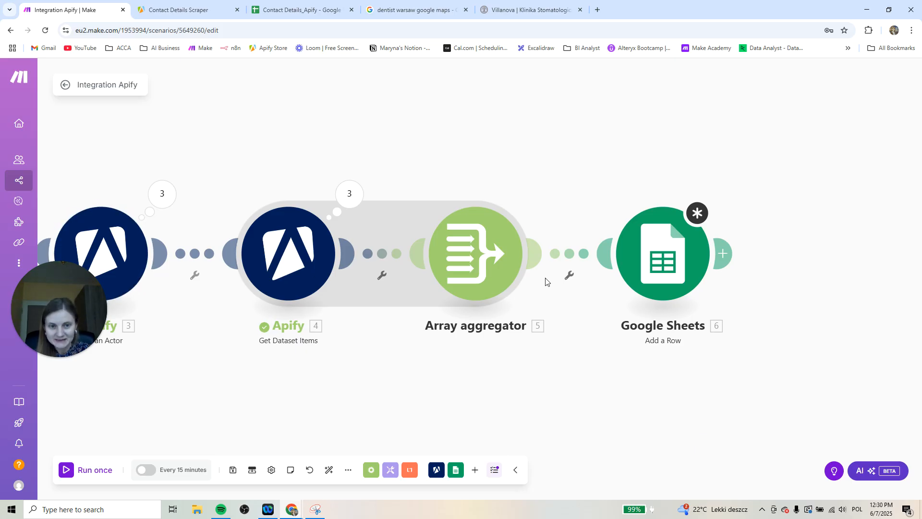
# Save the Google Sheets module with its column values left empty and run the scenario once
pyautogui.click(80, 472)
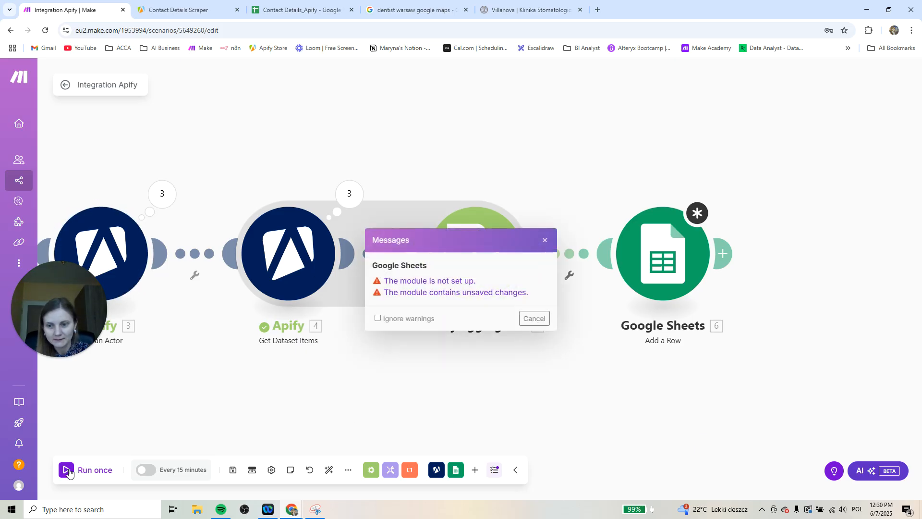
pyautogui.click(546, 241)
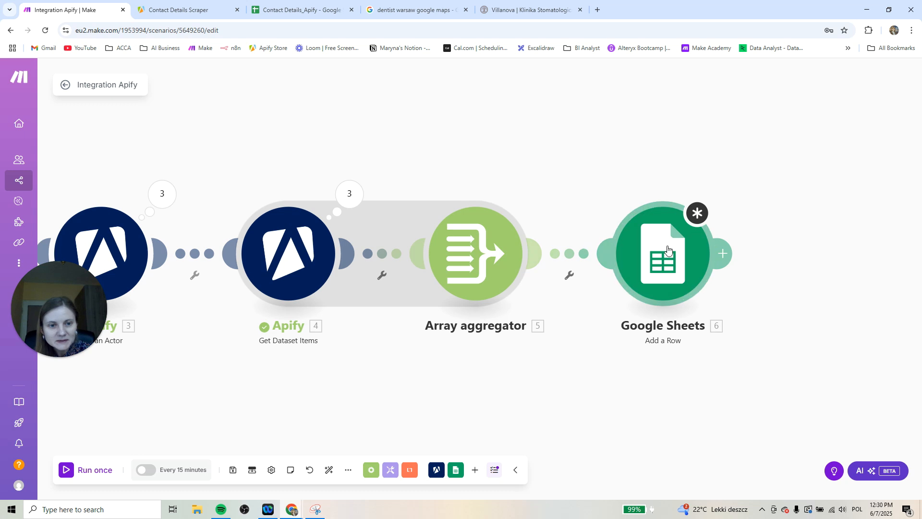
pyautogui.click(665, 246)
pyautogui.scroll(4, 791, 227)
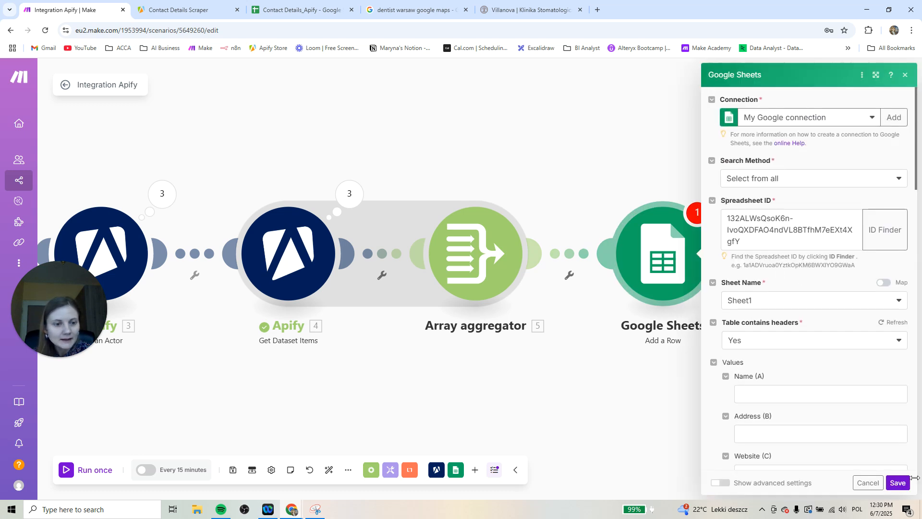
pyautogui.click(900, 482)
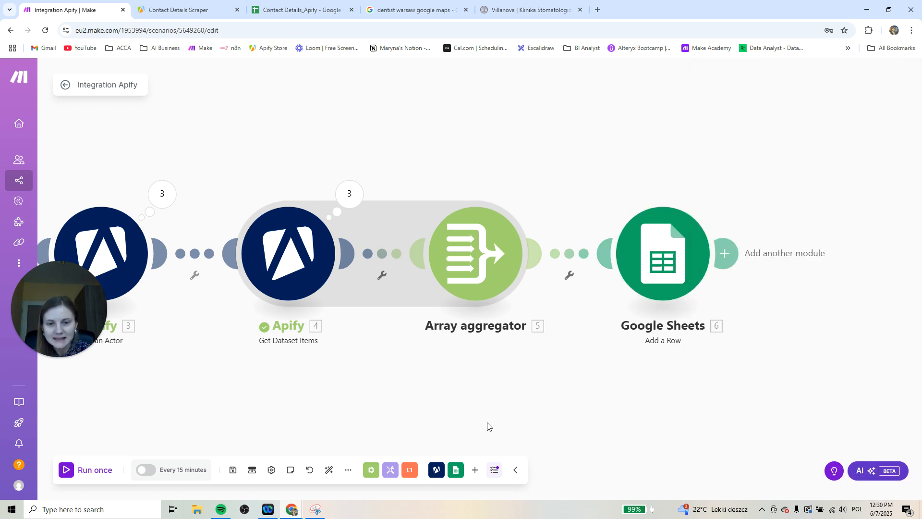
pyautogui.click(108, 468)
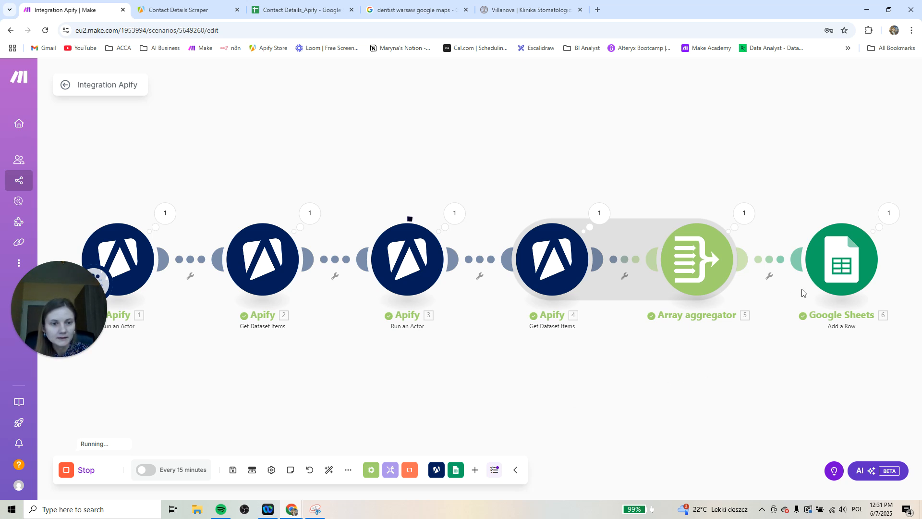
# Inspect the Array aggregator's output bundle for the first operation, expanding its array to check the aggregated collections
pyautogui.click(746, 215)
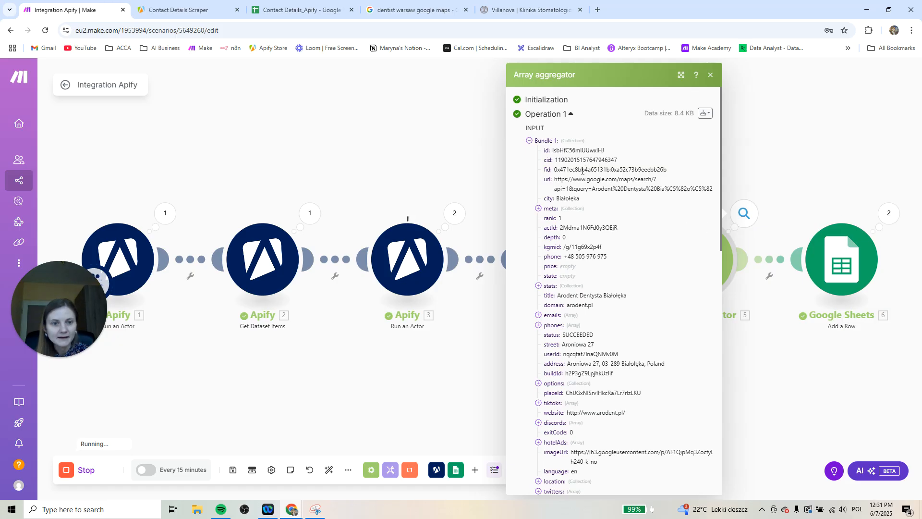
pyautogui.click(529, 140)
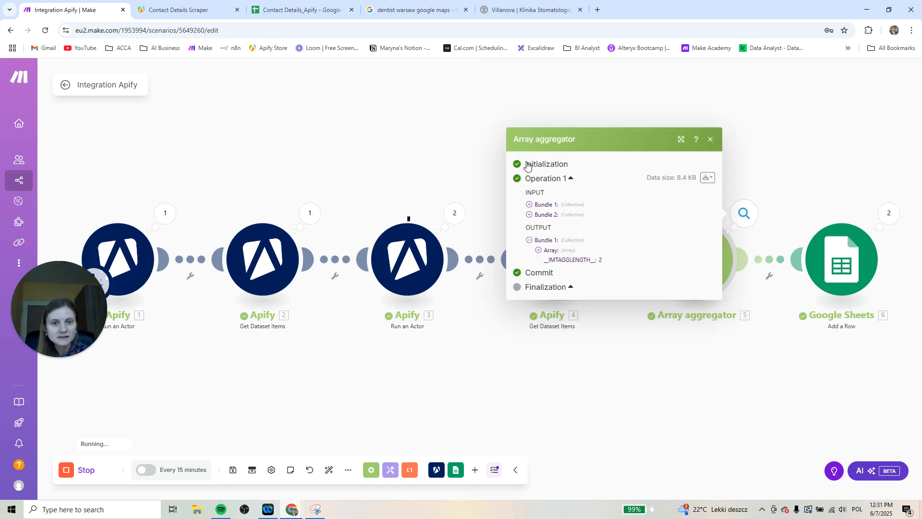
pyautogui.click(536, 253)
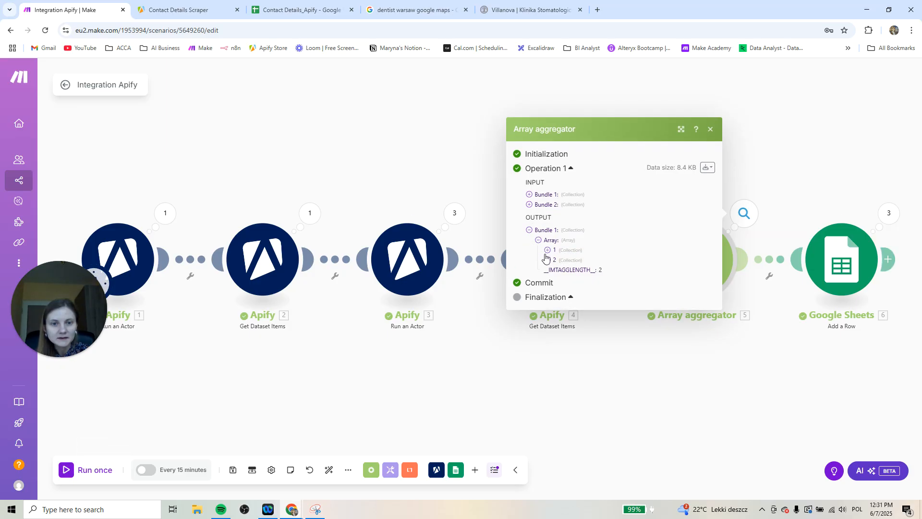
pyautogui.click(548, 260)
pyautogui.click(547, 196)
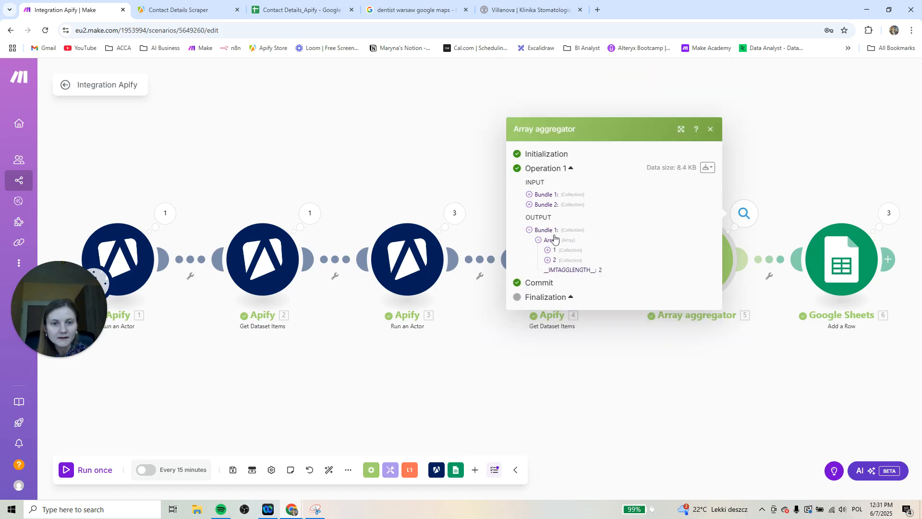
pyautogui.click(710, 130)
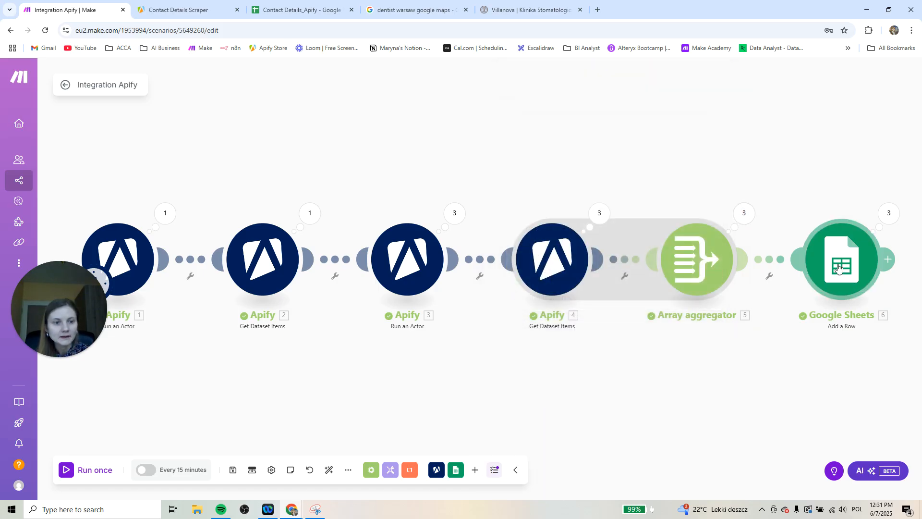
# Open the Google Sheets module's Name (A) field for mapping and look through the Array aggregator's available items, including a search for title
pyautogui.click(838, 268)
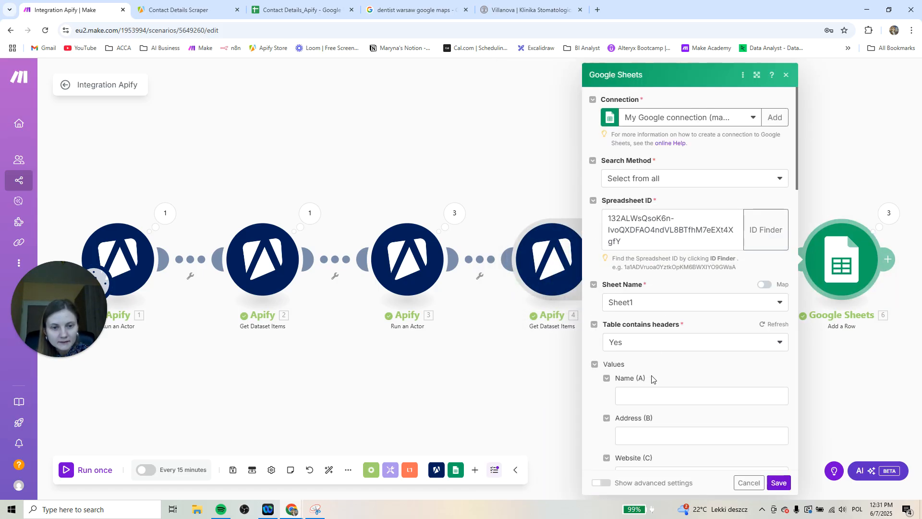
pyautogui.click(645, 395)
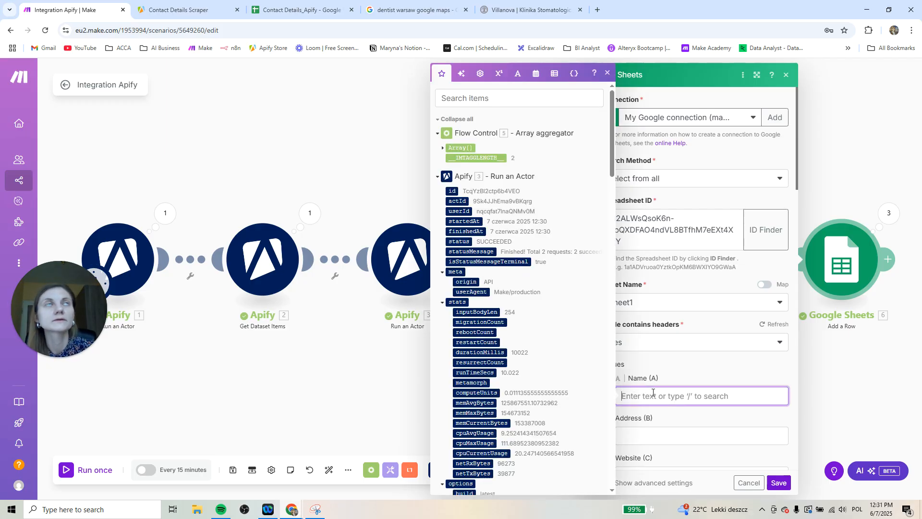
pyautogui.click(491, 98)
pyautogui.write('title')
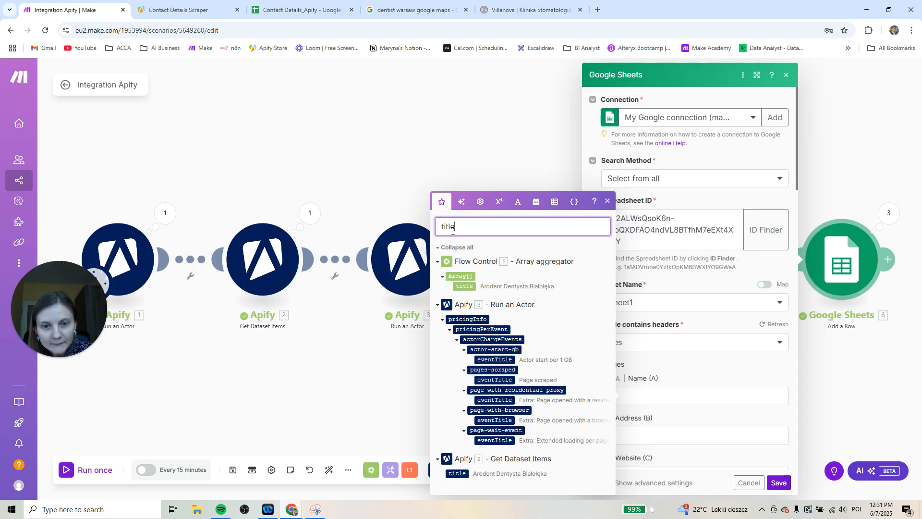
pyautogui.press('BackSpace')
pyautogui.press('BackSpace')
pyautogui.press('BackSpace')
pyautogui.press('BackSpace')
pyautogui.press('BackSpace')
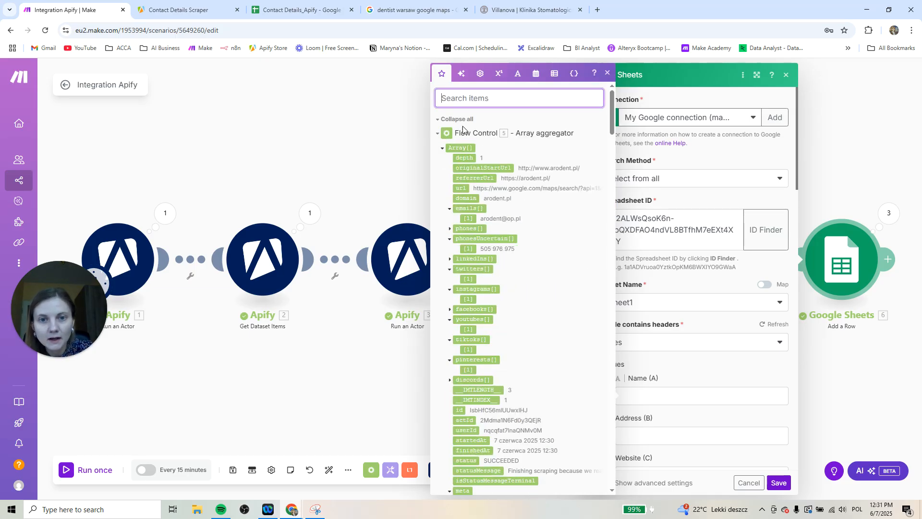
pyautogui.click(438, 139)
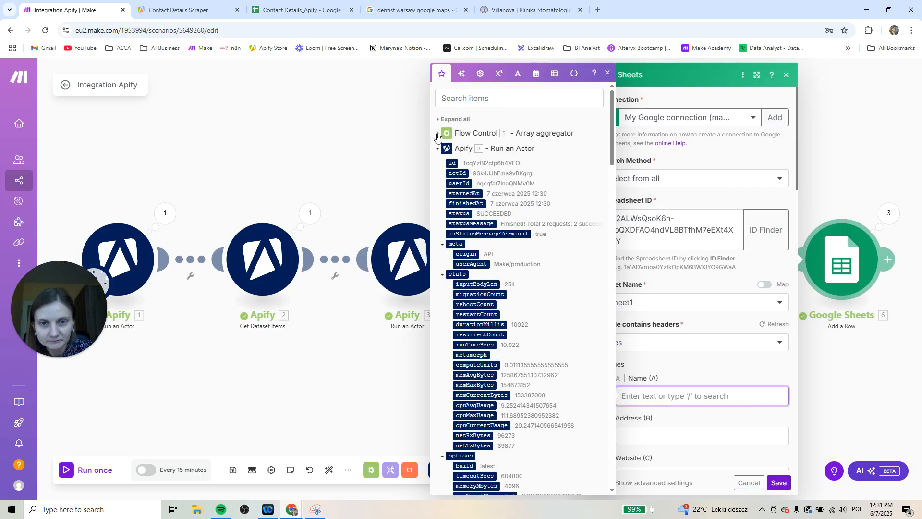
pyautogui.click(437, 133)
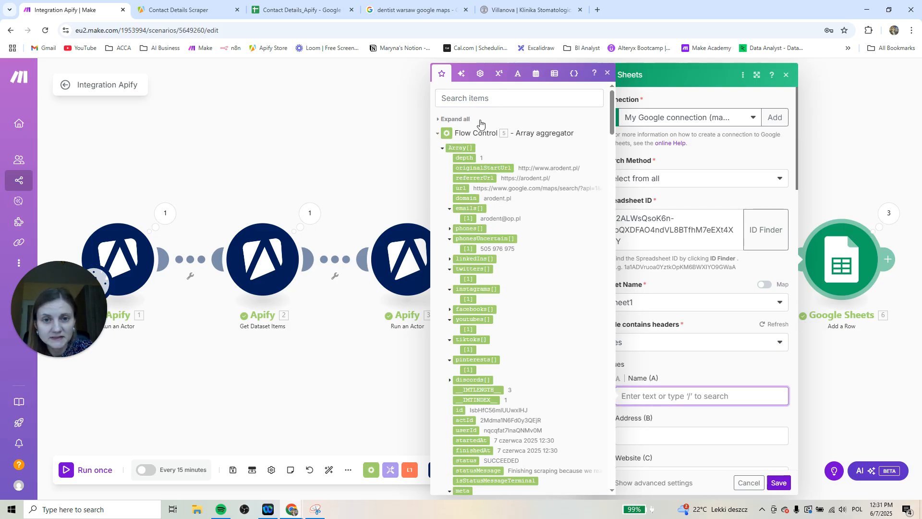
# Search the mappable items for title and map the Array aggregator's title item to the Name (A) column
pyautogui.click(473, 98)
pyautogui.write('title')
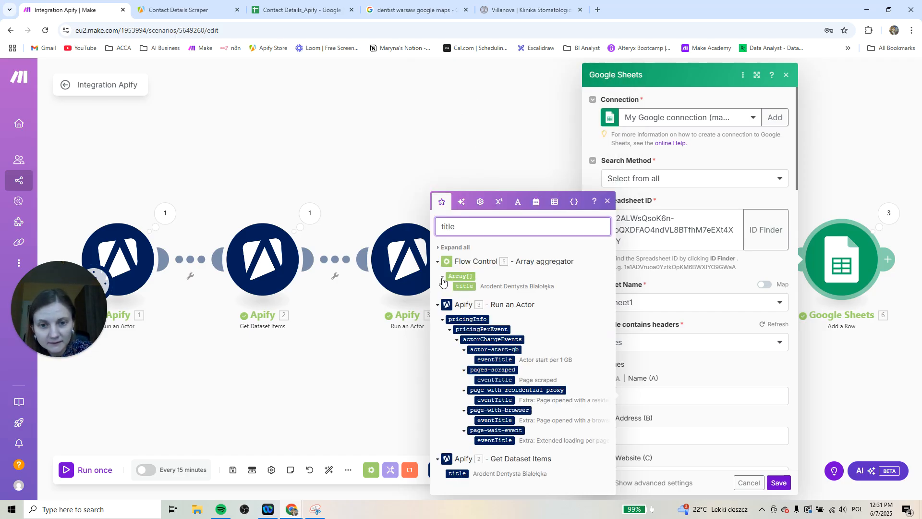
pyautogui.click(443, 276)
pyautogui.click(442, 288)
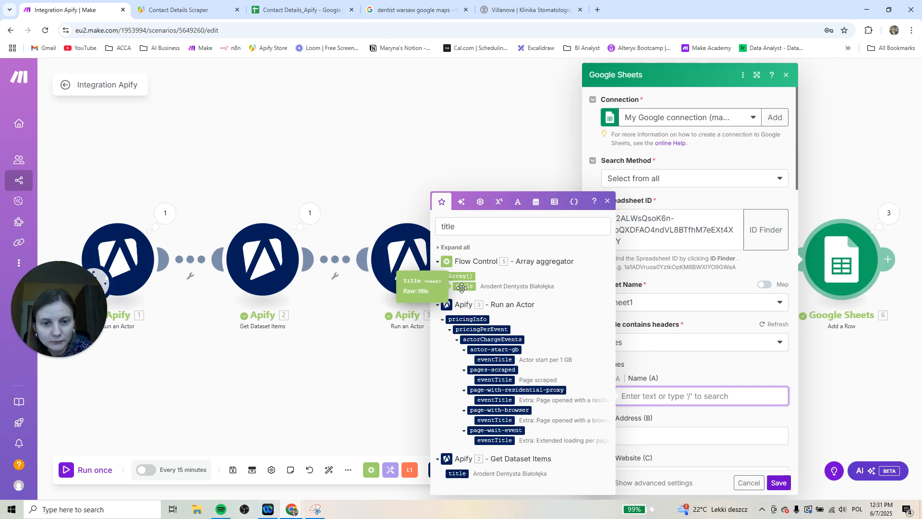
pyautogui.click(461, 288)
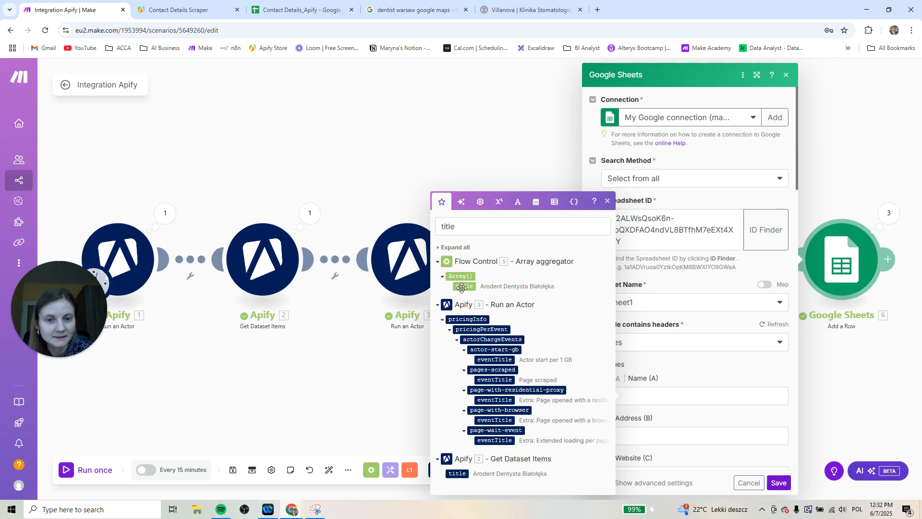
pyautogui.moveTo(462, 287); pyautogui.dragTo(664, 398)
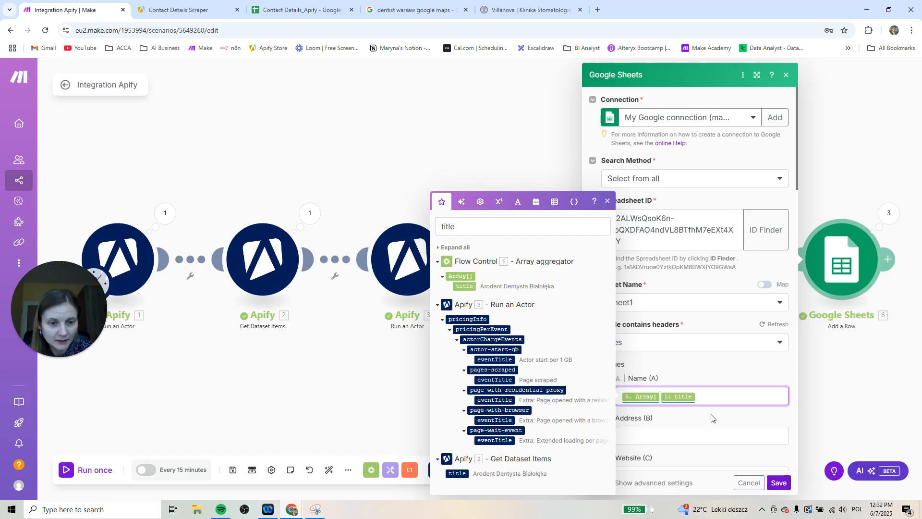
# Search the mappable items for address and map the Array aggregator's address item to the Address (B) column
pyautogui.scroll(-3, 709, 403)
pyautogui.click(669, 293)
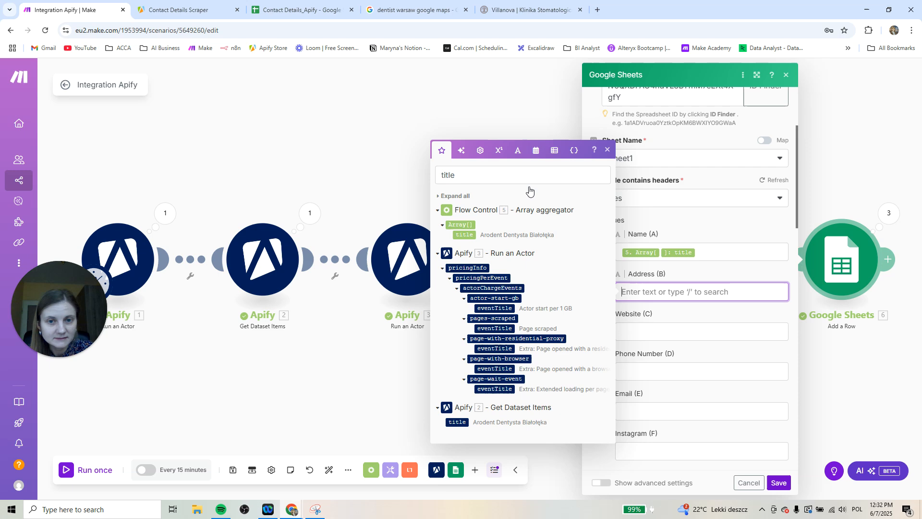
pyautogui.click(496, 175)
pyautogui.press('BackSpace')
pyautogui.press('BackSpace')
pyautogui.press('BackSpace')
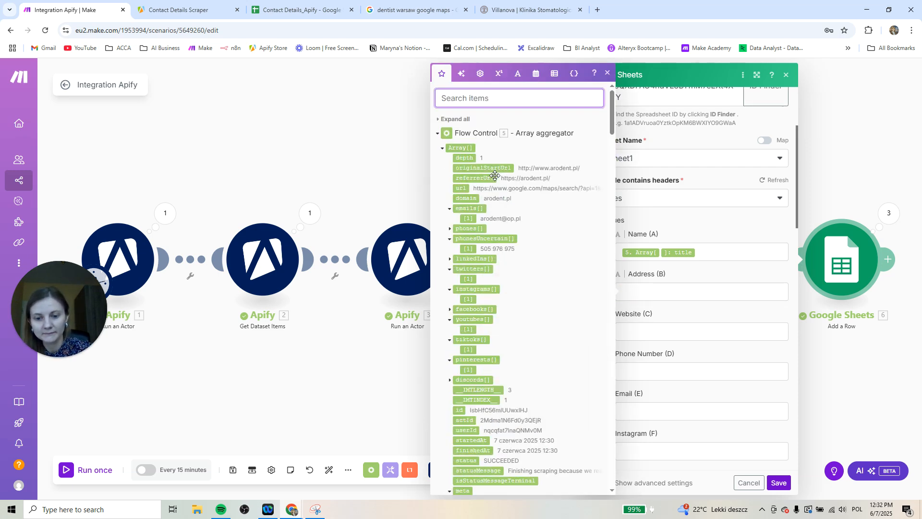
pyautogui.write('addr')
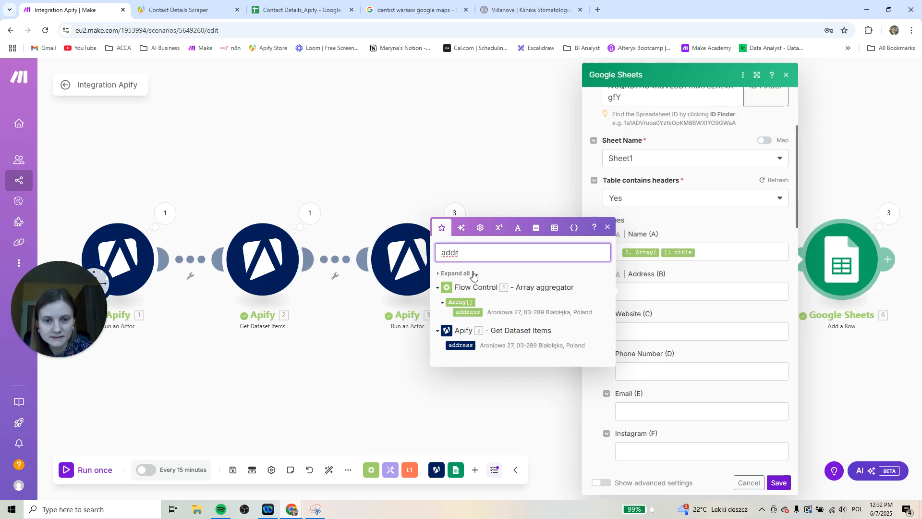
pyautogui.moveTo(473, 312); pyautogui.dragTo(656, 292)
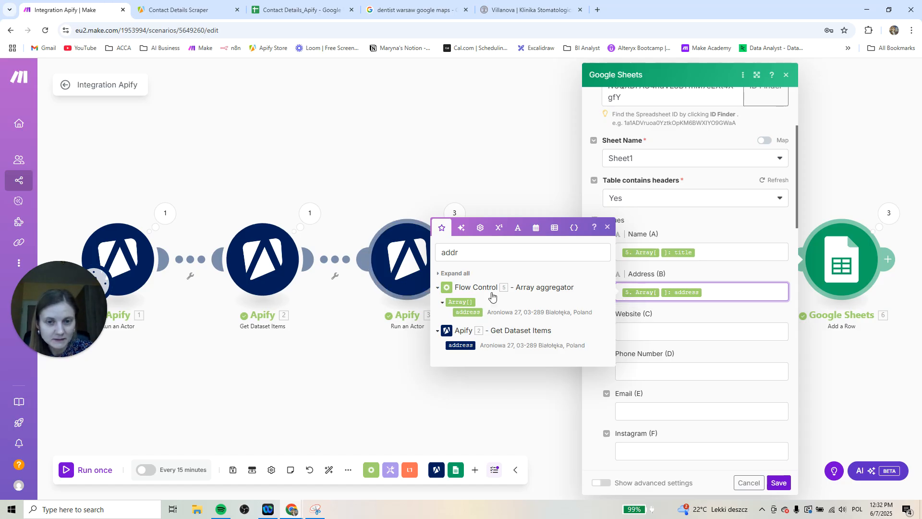
# Find website among the mappable items and map the Array aggregator's website item to the Website (C) column
pyautogui.click(636, 332)
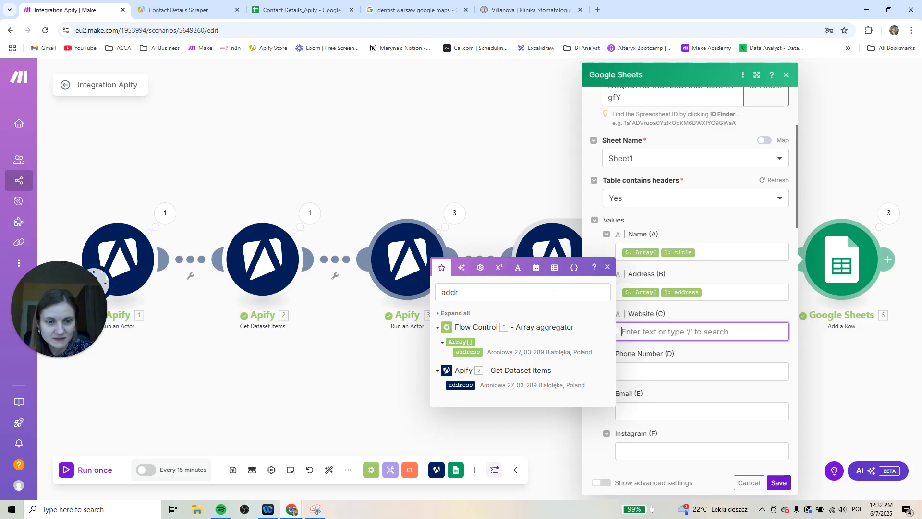
pyautogui.click(502, 291)
pyautogui.press('BackSpace')
pyautogui.press('BackSpace')
pyautogui.press('BackSpace')
pyautogui.press('BackSpace')
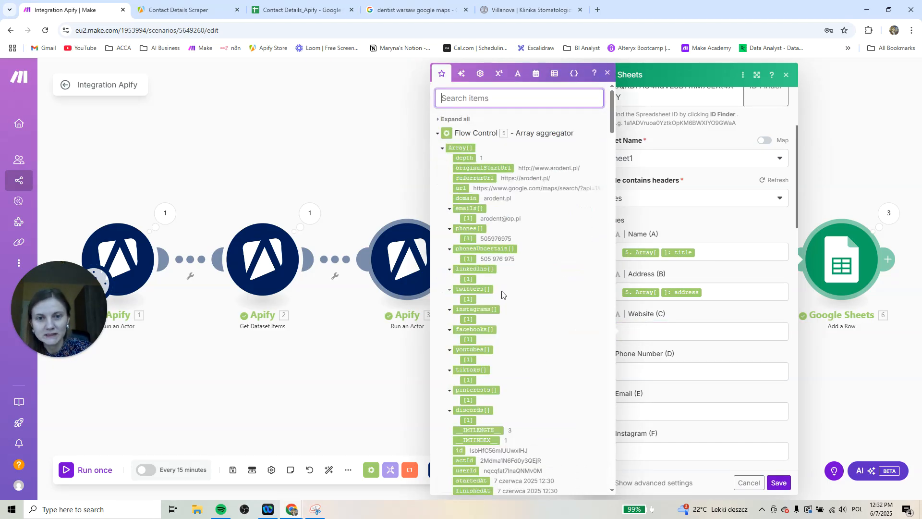
pyautogui.write('websi')
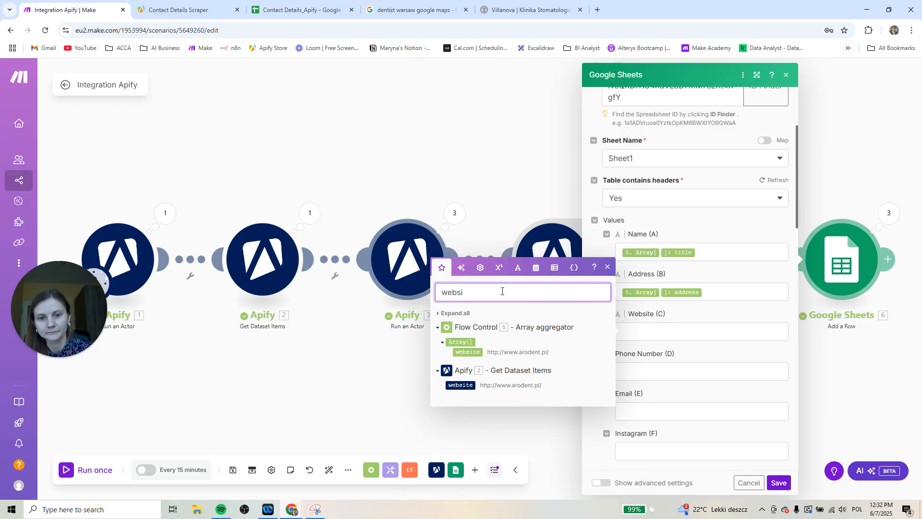
pyautogui.moveTo(461, 352); pyautogui.dragTo(665, 335)
# Search the mappable items for phone and map the Array aggregator's phonesUncertain item to the Phone Number (D) column
pyautogui.click(638, 373)
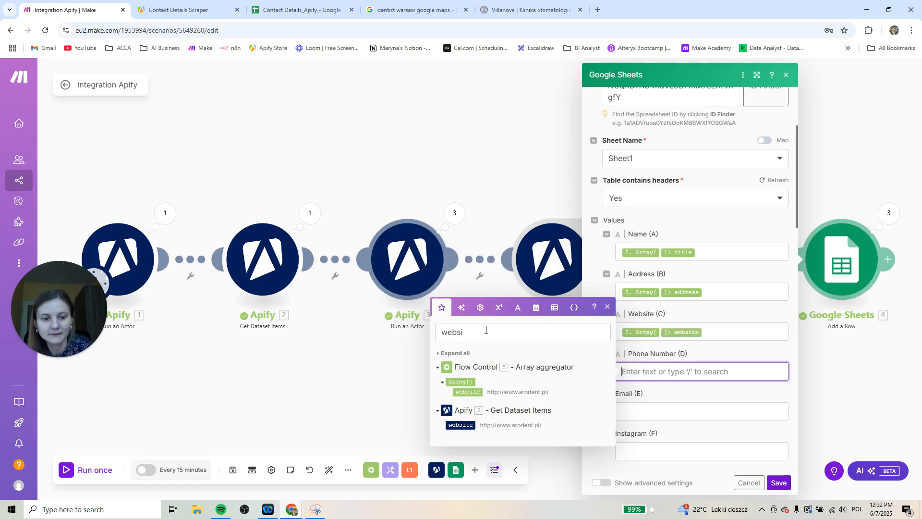
pyautogui.click(486, 332)
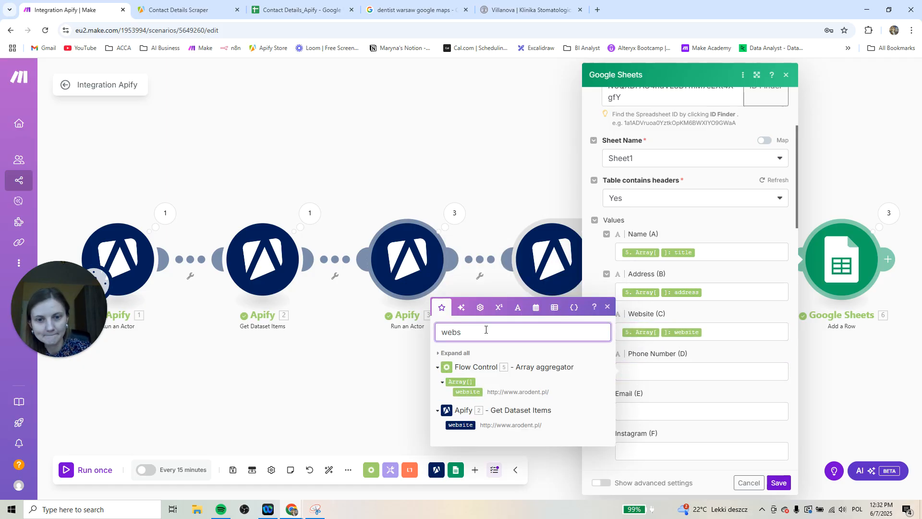
pyautogui.press('BackSpace')
pyautogui.press('BackSpace')
pyautogui.press('BackSpace')
pyautogui.press('BackSpace')
pyautogui.press('BackSpace')
pyautogui.write('phone')
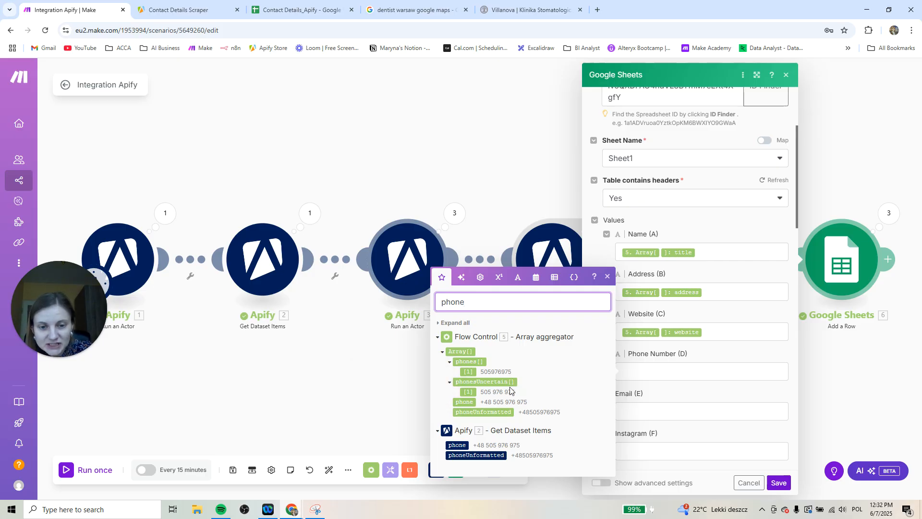
pyautogui.moveTo(502, 382); pyautogui.dragTo(679, 373)
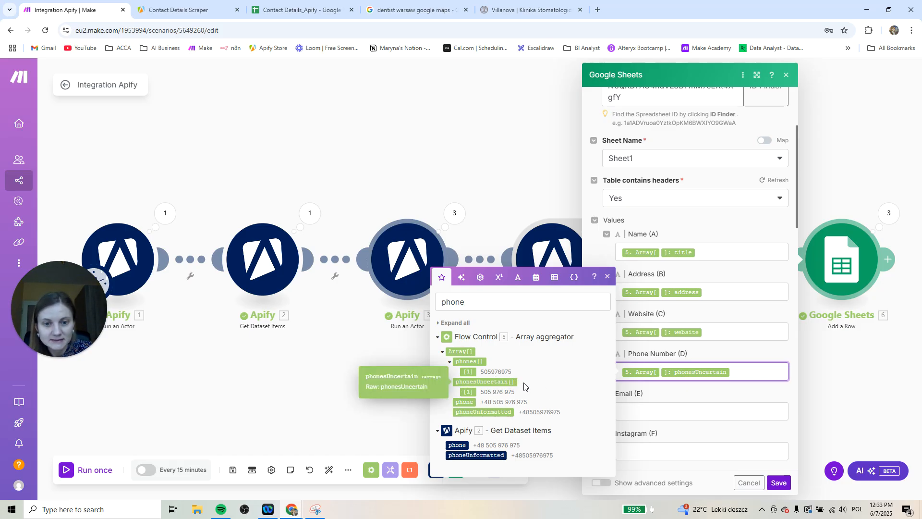
# Search the mappable items for email and map the Array aggregator's emails item to the Email (E) column
pyautogui.click(638, 405)
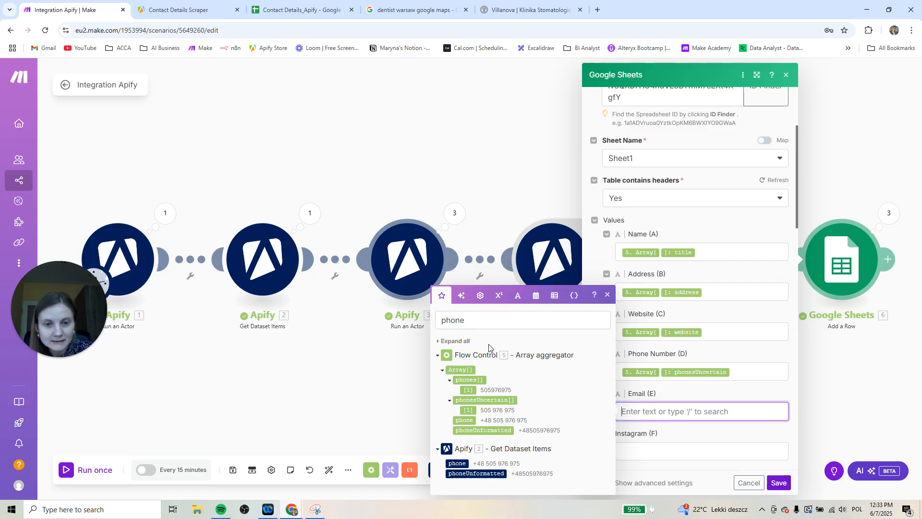
pyautogui.click(483, 320)
pyautogui.press('BackSpace')
pyautogui.press('BackSpace')
pyautogui.press('BackSpace')
pyautogui.press('BackSpace')
pyautogui.press('BackSpace')
pyautogui.write('email')
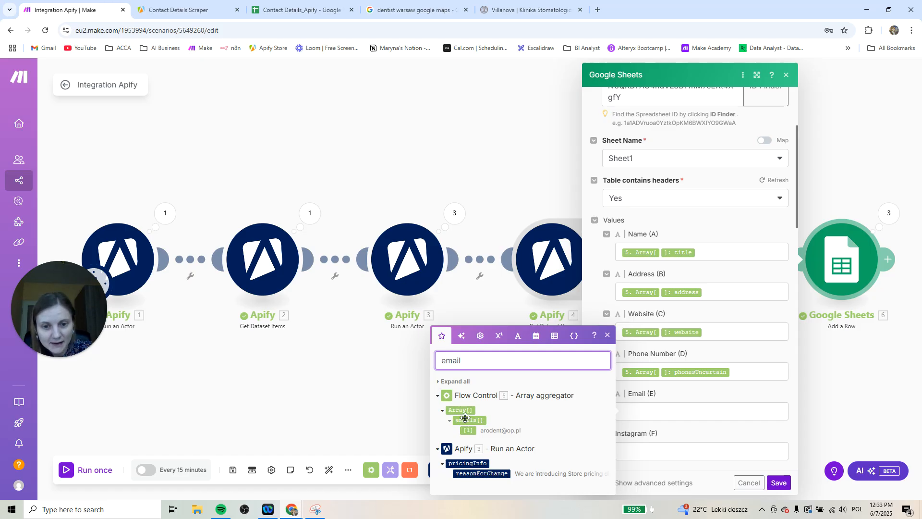
pyautogui.moveTo(480, 420); pyautogui.dragTo(659, 411)
pyautogui.scroll(-2, 660, 384)
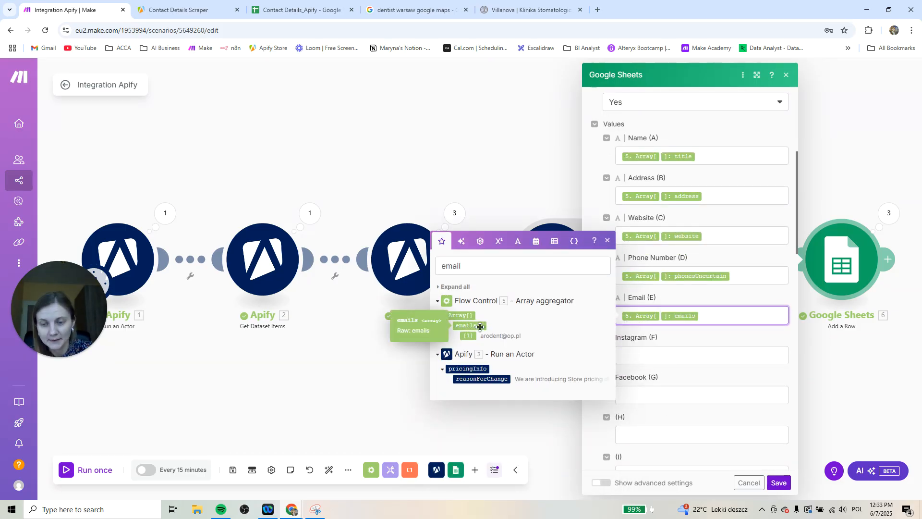
pyautogui.click(649, 321)
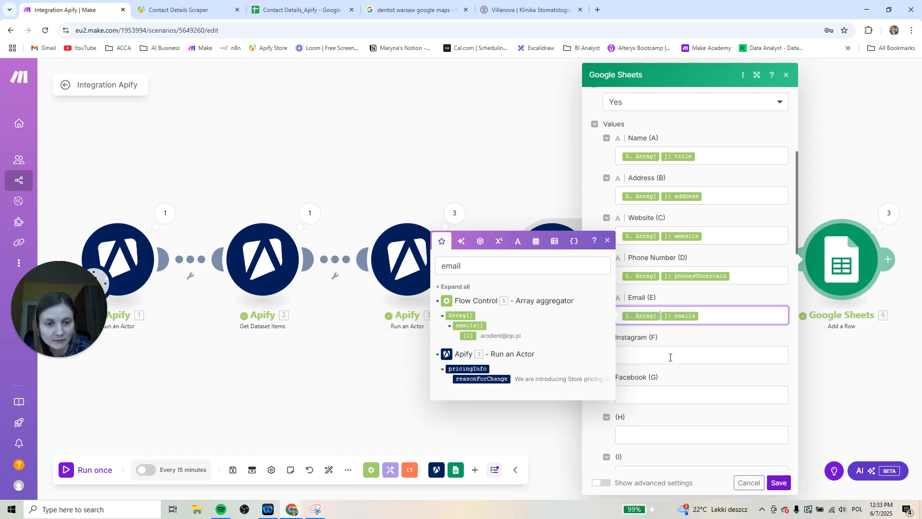
# Search the mappable items for insta and map the Array aggregator's instagrams item to the Instagram (F) column
pyautogui.click(670, 357)
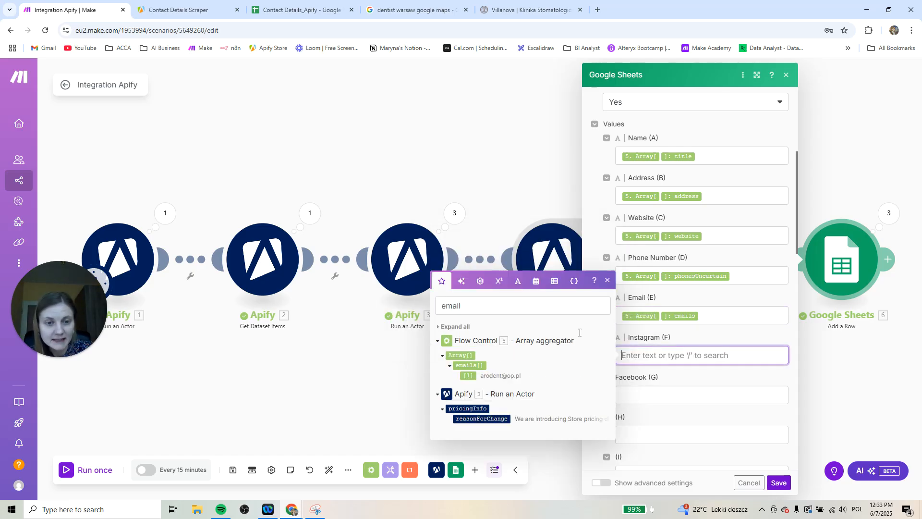
pyautogui.click(508, 309)
pyautogui.press('BackSpace')
pyautogui.press('BackSpace')
pyautogui.press('BackSpace')
pyautogui.press('BackSpace')
pyautogui.press('BackSpace')
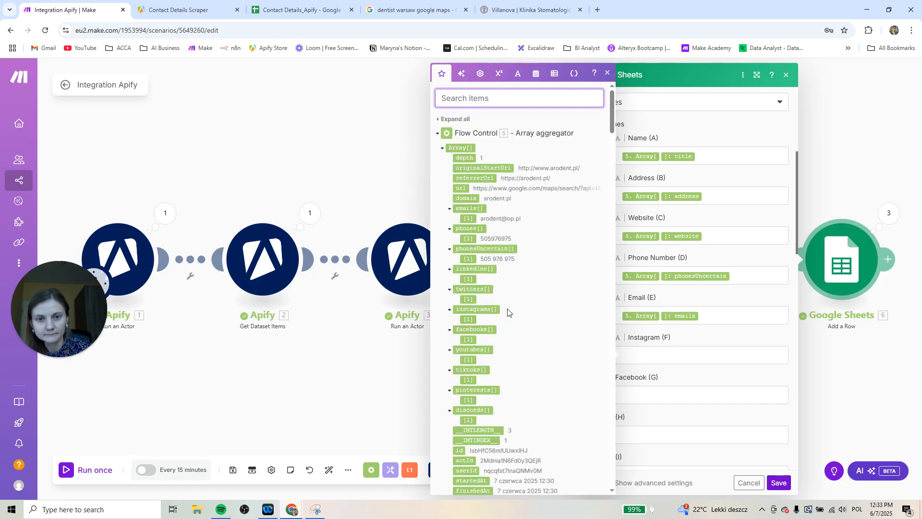
pyautogui.write('insta')
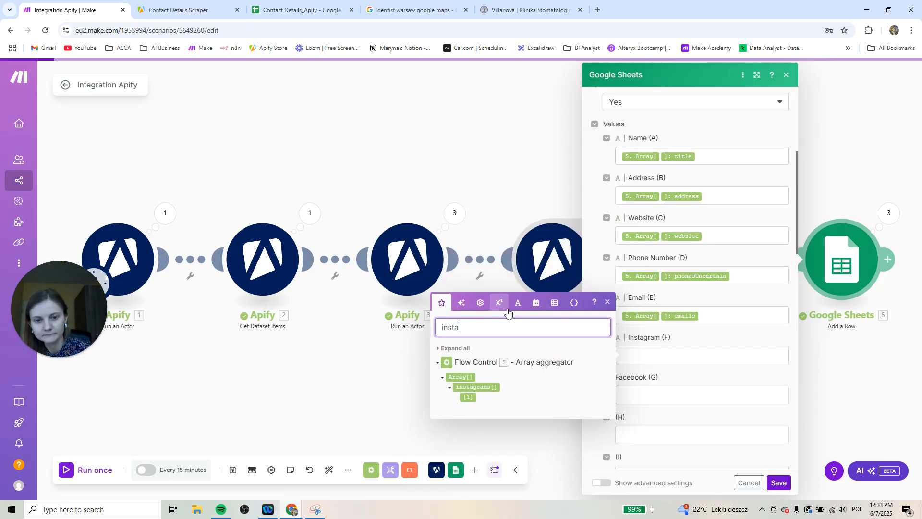
pyautogui.moveTo(486, 387); pyautogui.dragTo(665, 366)
# Map the Array aggregator's facebooks item to the Facebook (G) column and save the Google Sheets module
pyautogui.click(636, 395)
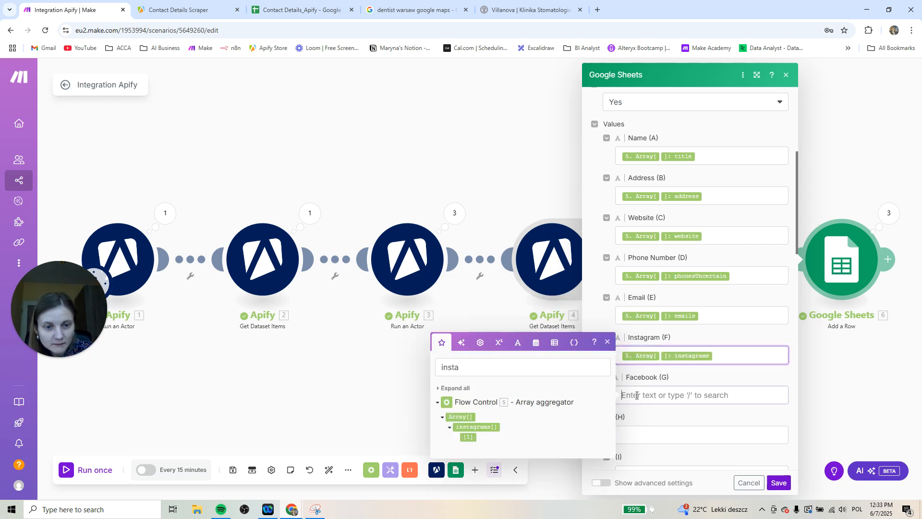
pyautogui.click(547, 366)
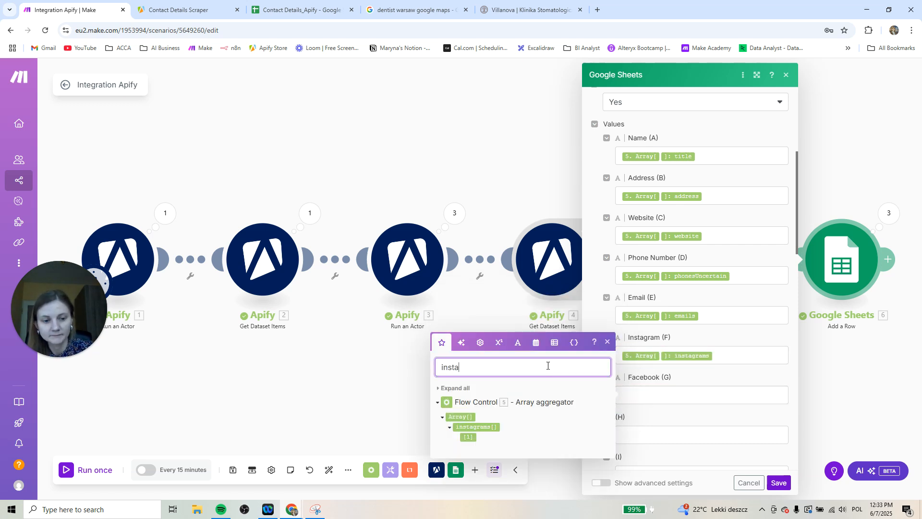
pyautogui.press('BackSpace')
pyautogui.press('BackSpace')
pyautogui.press('BackSpace')
pyautogui.press('BackSpace')
pyautogui.press('BackSpace')
pyautogui.write('face')
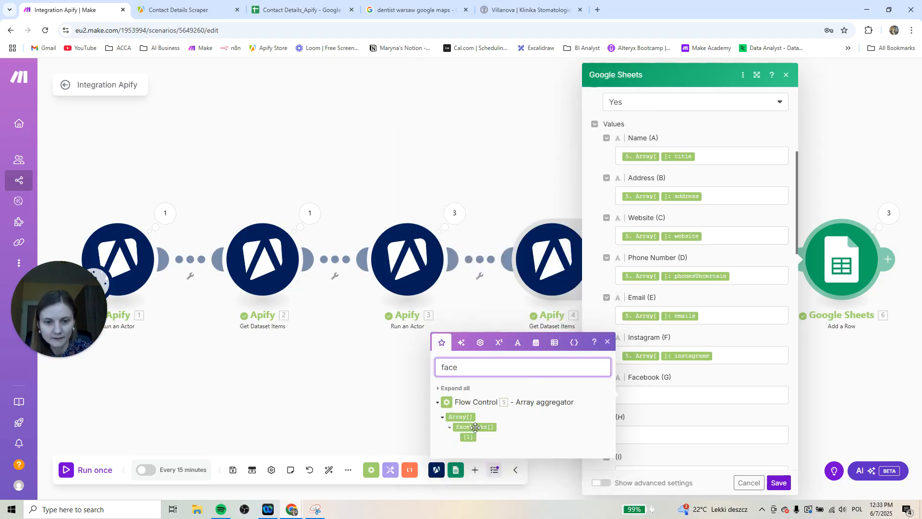
pyautogui.moveTo(475, 427); pyautogui.dragTo(677, 396)
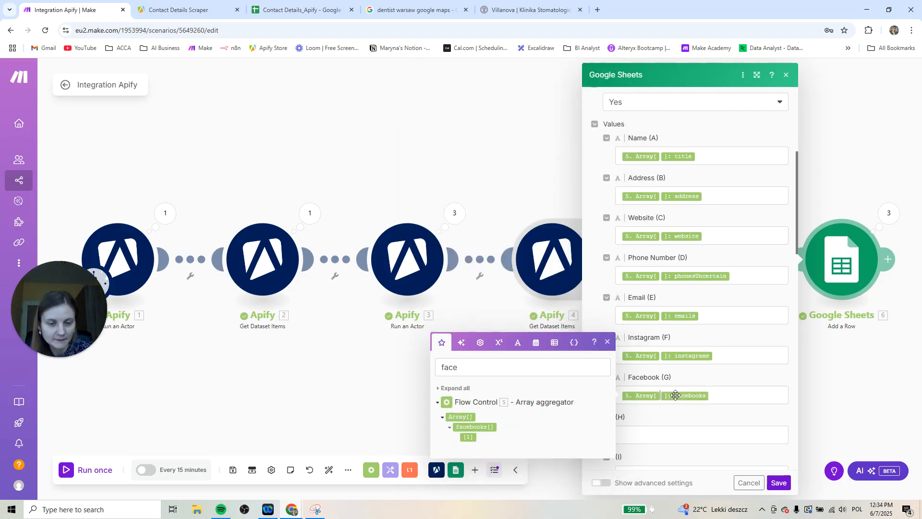
pyautogui.click(779, 483)
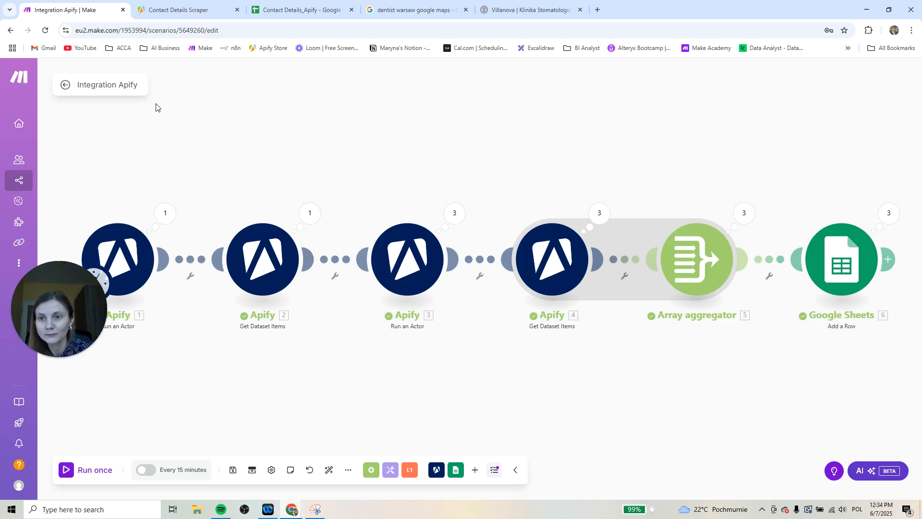
# Run the Make scenario once, checking the RAM and usage figures in Apify Console before and during the run
pyautogui.click(163, 11)
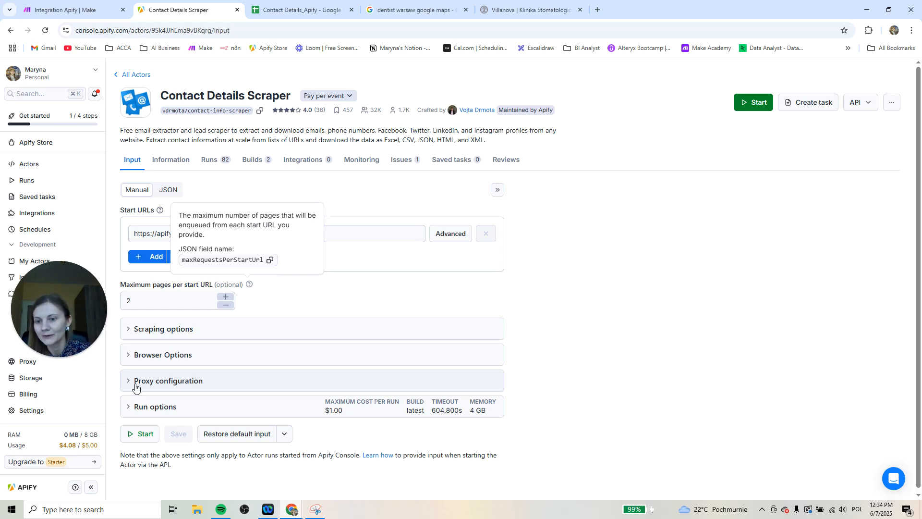
pyautogui.moveTo(70, 438)
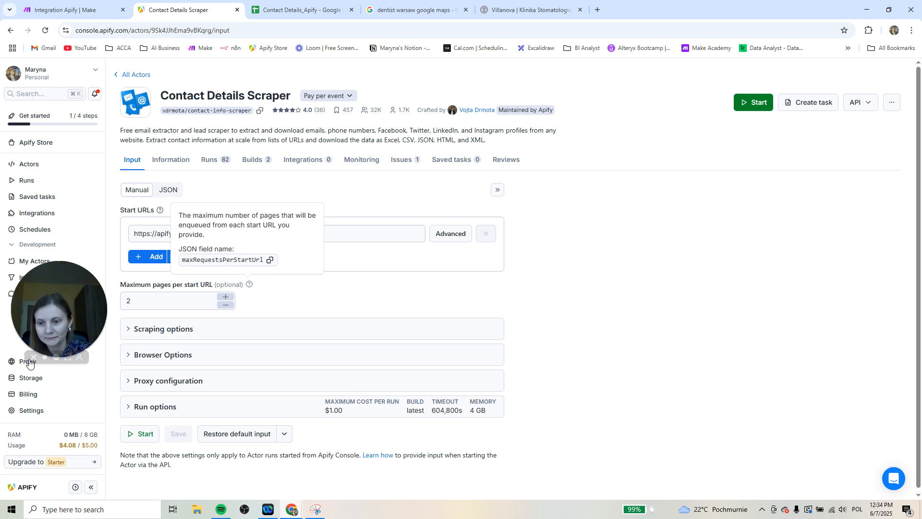
pyautogui.click(46, 2)
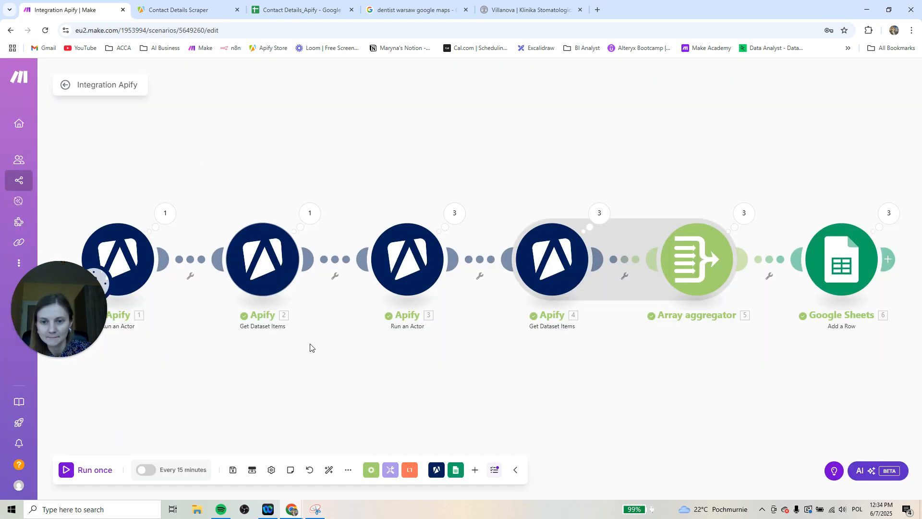
pyautogui.click(66, 470)
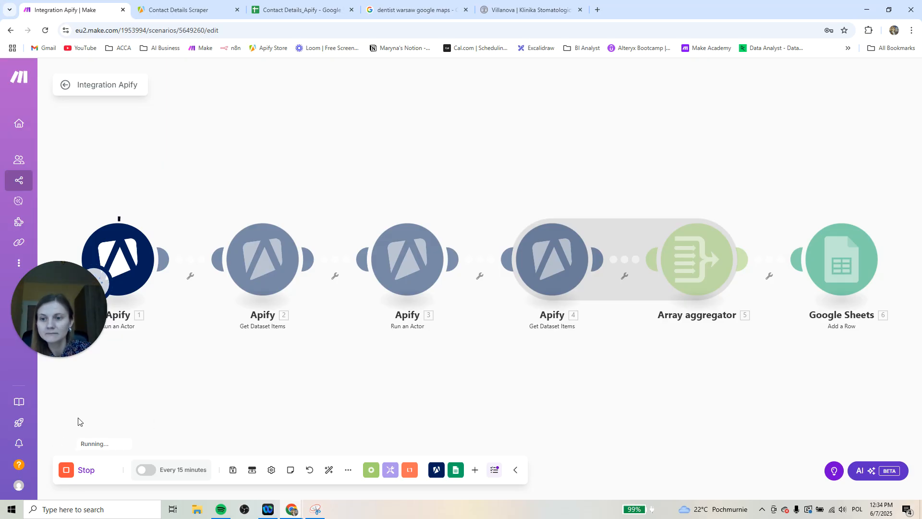
pyautogui.click(168, 10)
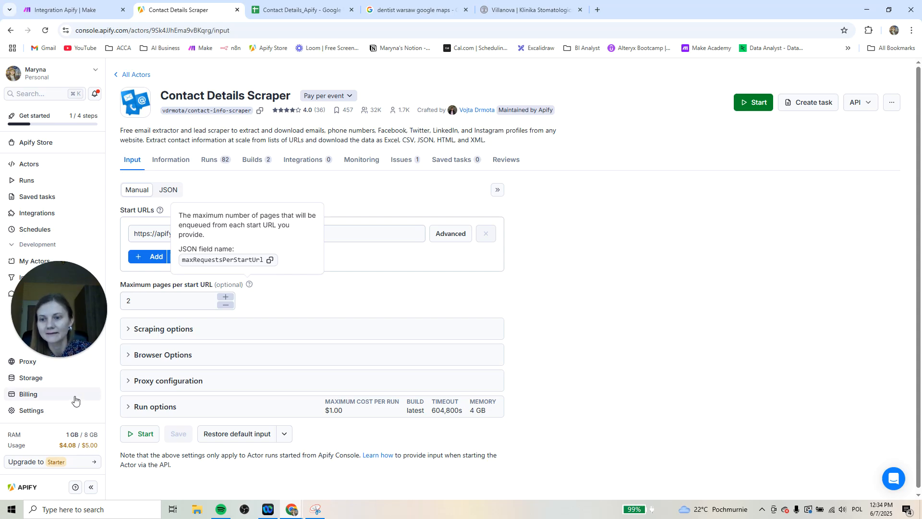
pyautogui.click(59, 11)
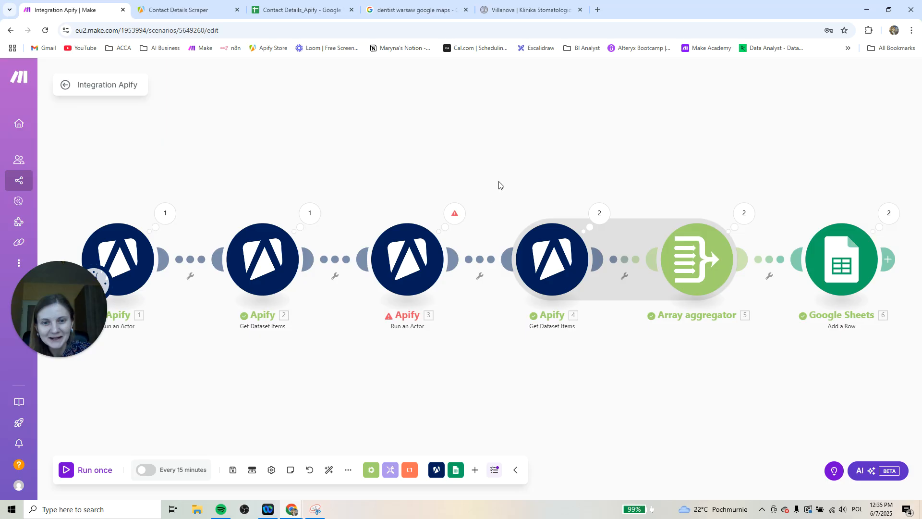
# Inspect the error details of the failed operation in the second Run an Actor module
pyautogui.click(454, 214)
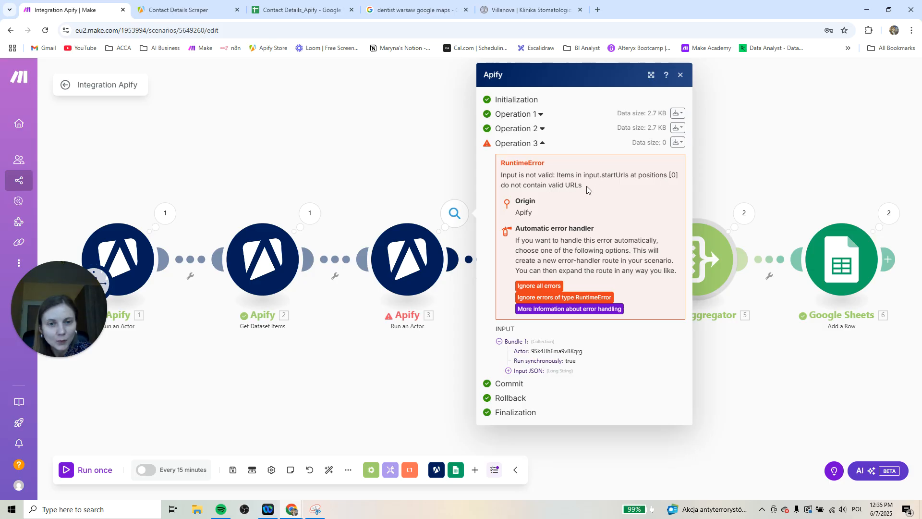
pyautogui.moveTo(629, 175); pyautogui.dragTo(584, 177)
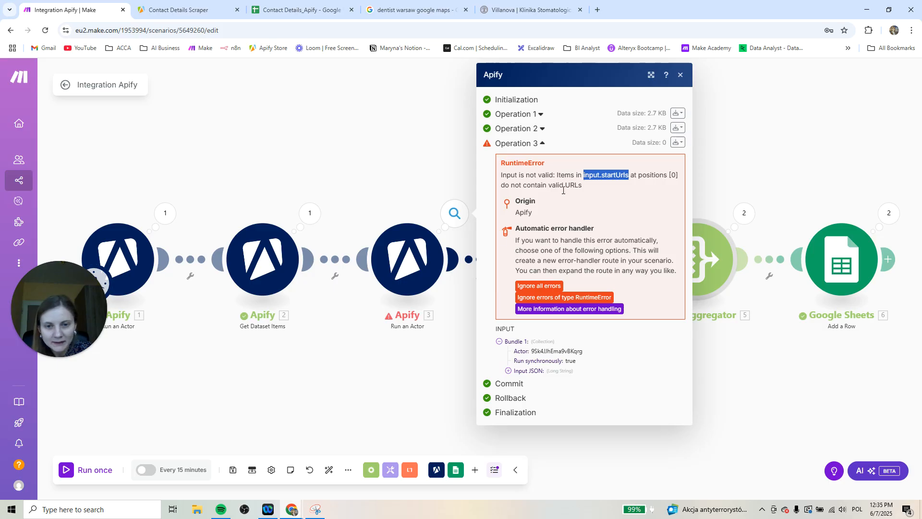
# Remap the start URL in the second Run an Actor module's input JSON to the Get Dataset Items website item and save the module
pyautogui.click(417, 262)
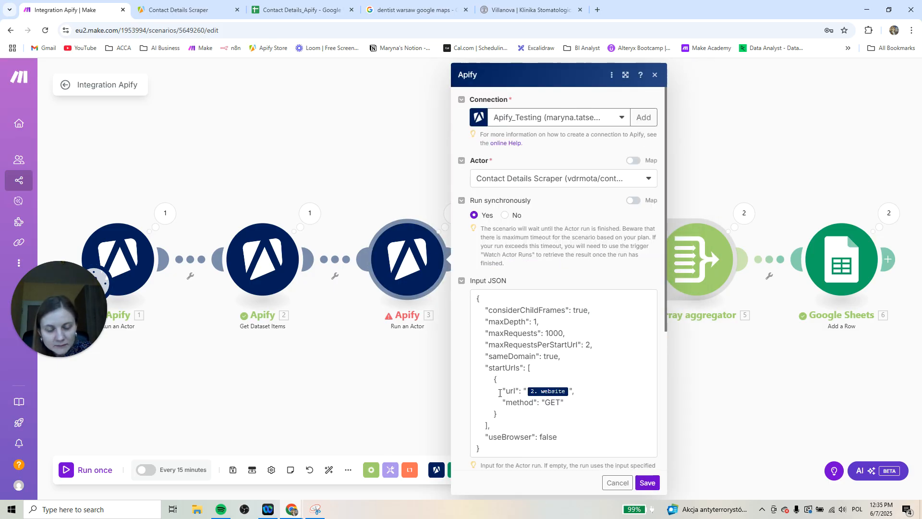
pyautogui.click(545, 390)
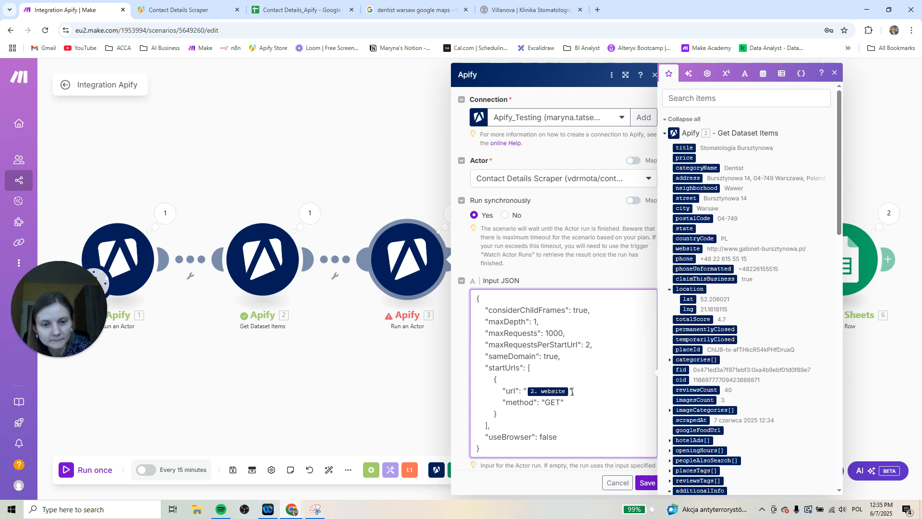
pyautogui.press('BackSpace')
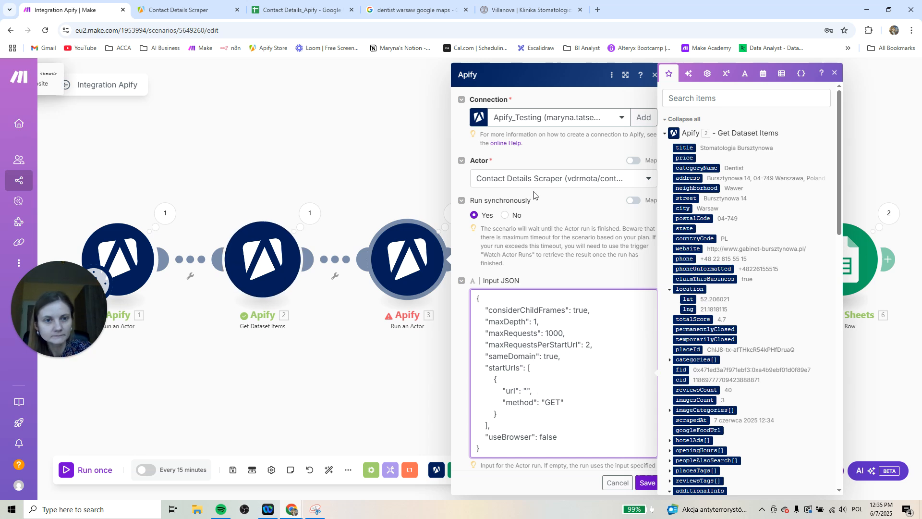
pyautogui.click(690, 95)
pyautogui.write('websi')
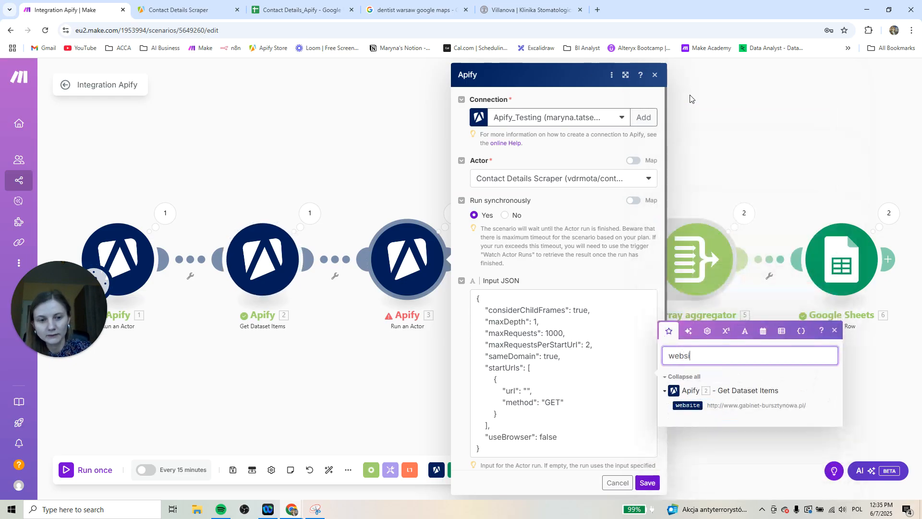
pyautogui.moveTo(687, 404); pyautogui.dragTo(527, 390)
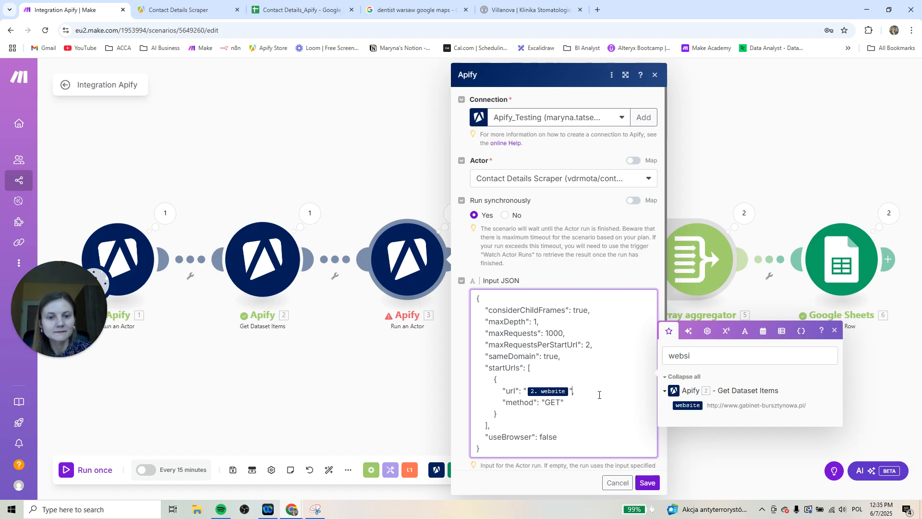
pyautogui.click(650, 488)
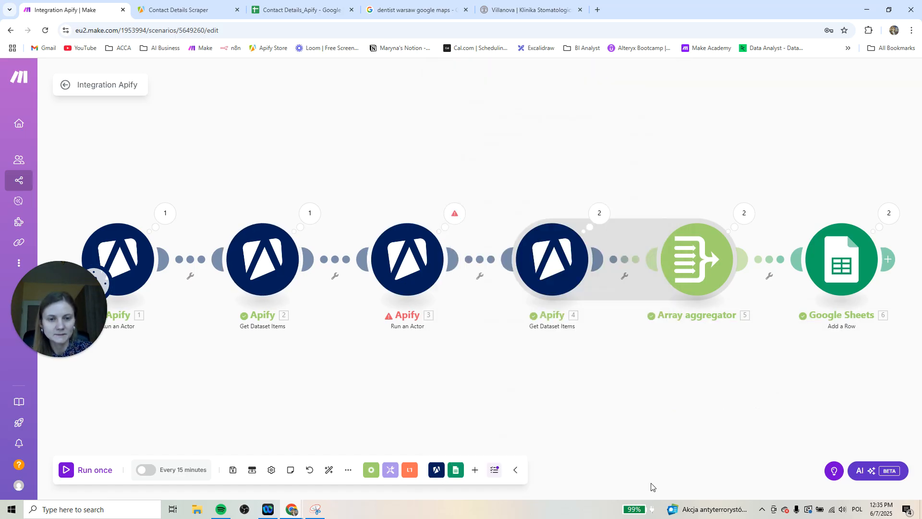
# Run the Make scenario once and switch to the Contact Details_Apify spreadsheet in Google Sheets
pyautogui.moveTo(42, 485)
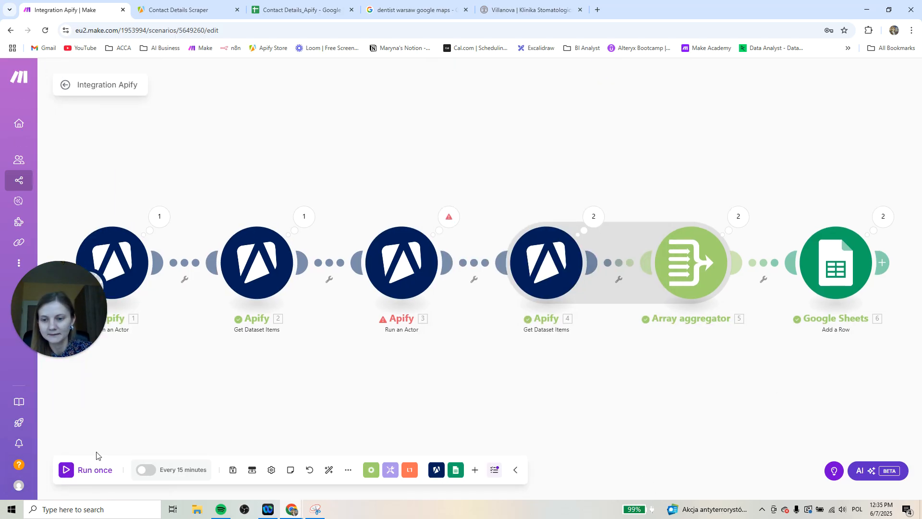
pyautogui.click(67, 470)
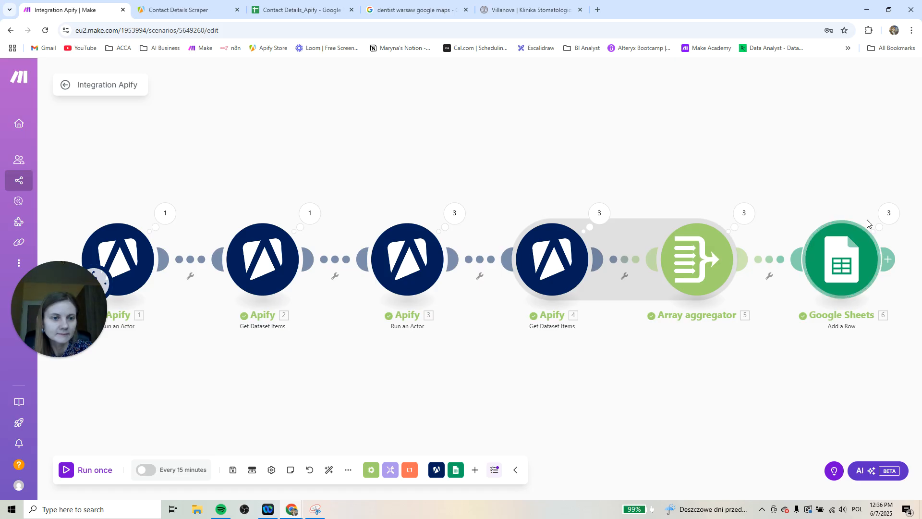
pyautogui.click(264, 17)
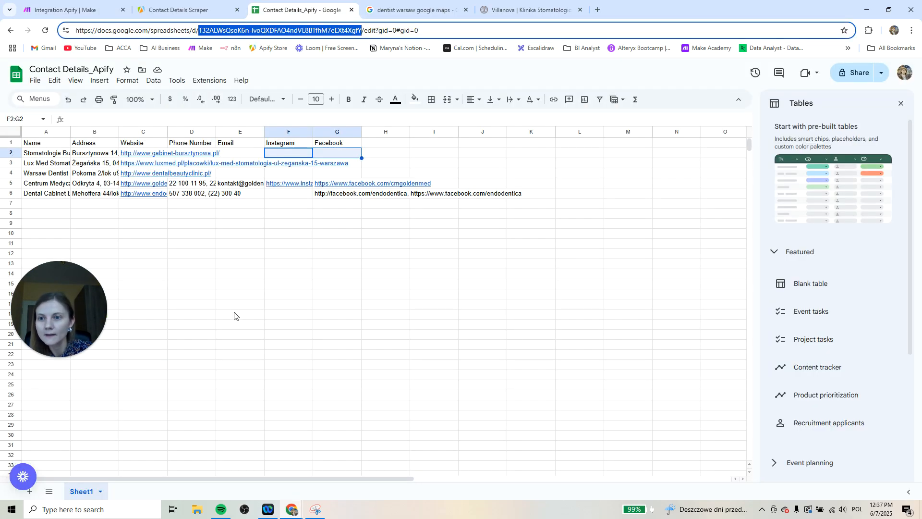
# Place the spreadsheet's browser tab beside the Make tab and fit the widths of columns A to G to their contents
pyautogui.click(235, 317)
pyautogui.moveTo(310, 10); pyautogui.dragTo(198, 14)
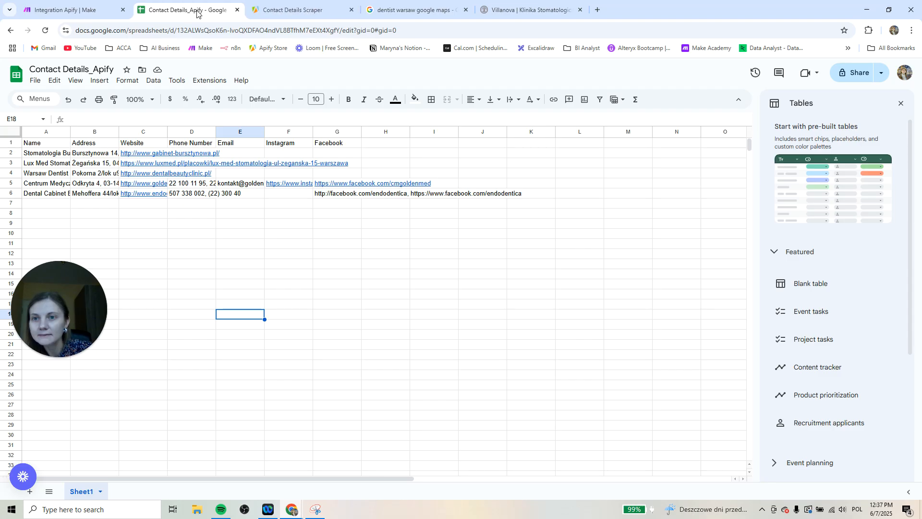
pyautogui.moveTo(45, 131); pyautogui.dragTo(338, 130)
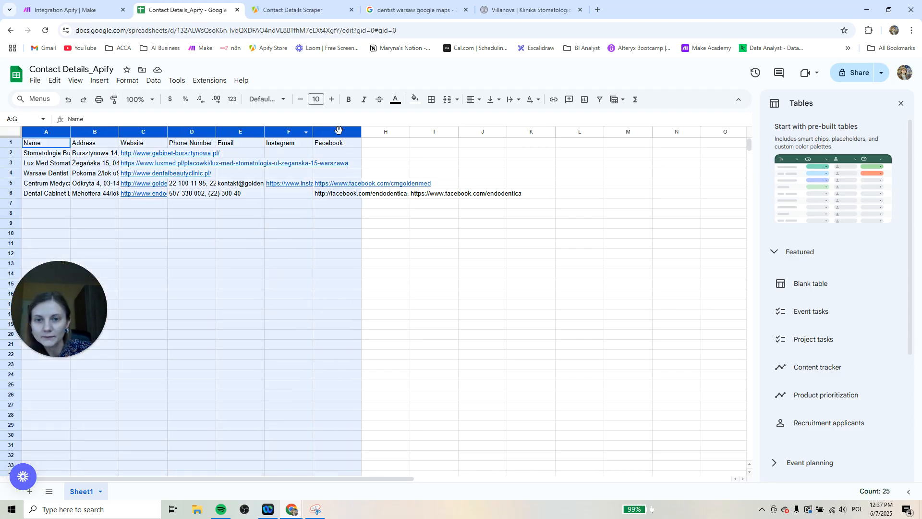
pyautogui.doubleClick(361, 131)
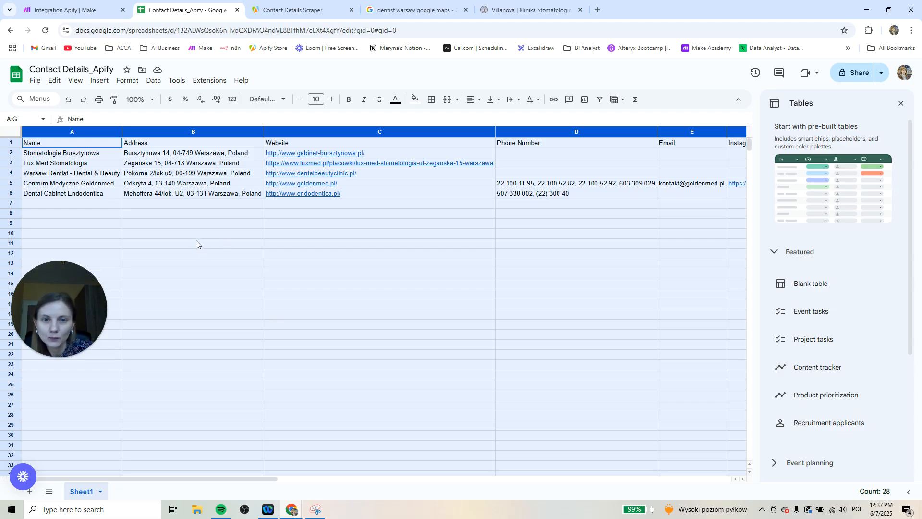
# Review the added dentist rows and dismiss the pre-built tables suggestions so more columns fit on screen
pyautogui.click(61, 154)
pyautogui.click(53, 164)
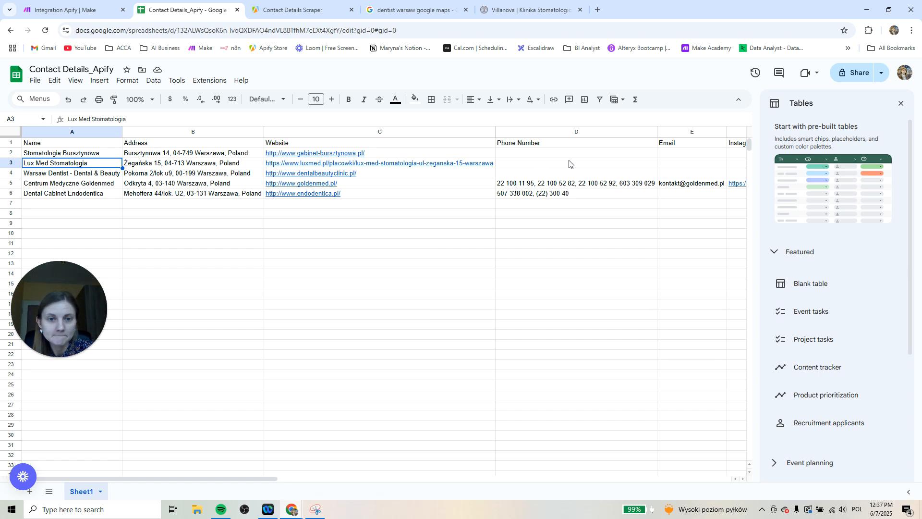
pyautogui.click(607, 255)
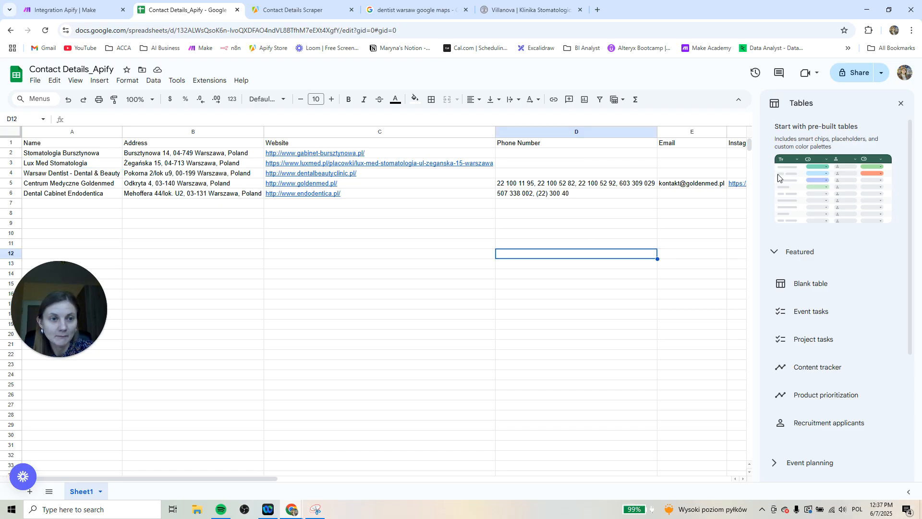
pyautogui.click(898, 103)
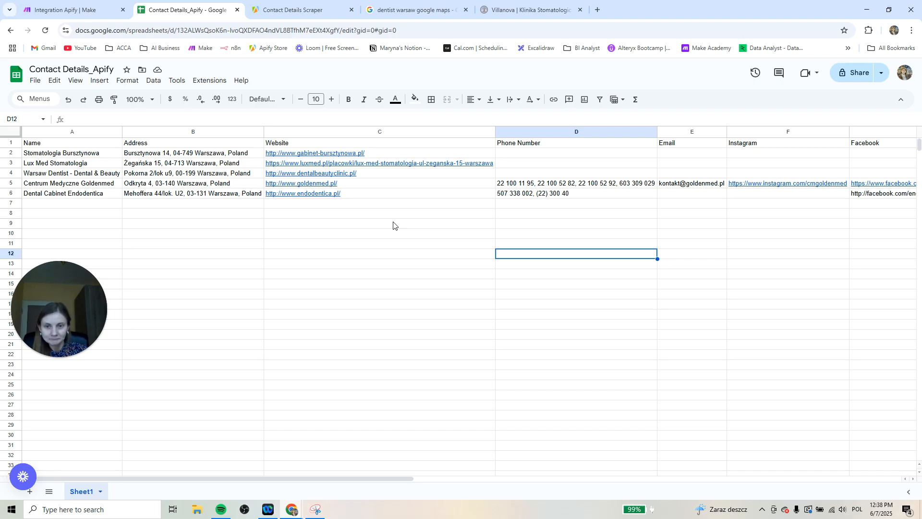
# Select the Centrum Medyczne Goldenmed website address in cell C5 for copying
pyautogui.click(318, 185)
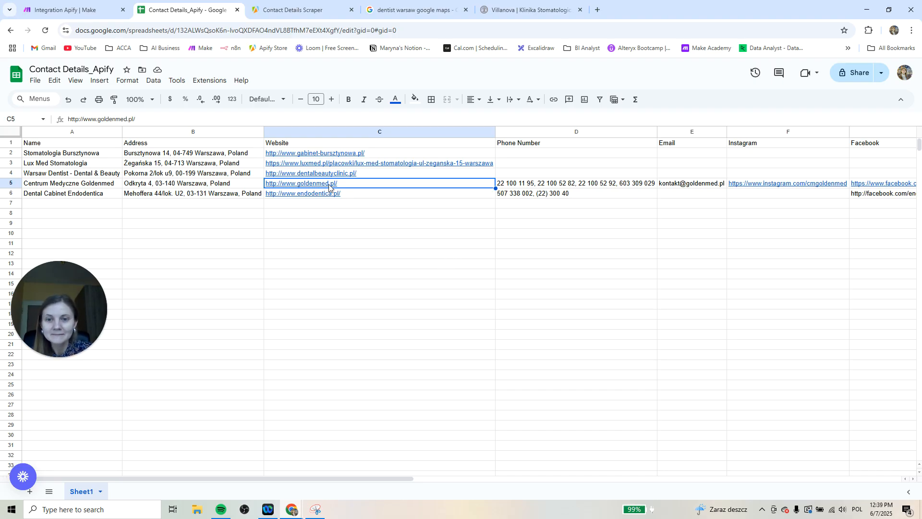
pyautogui.moveTo(330, 185)
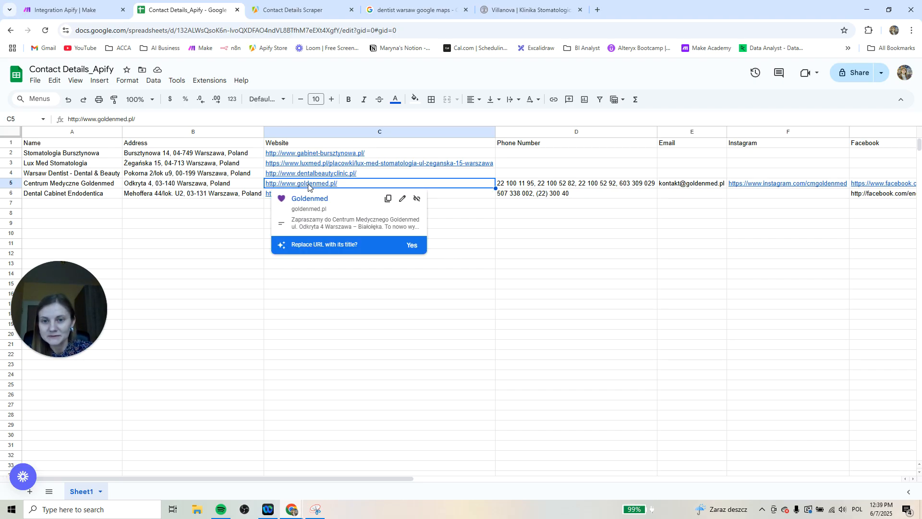
pyautogui.doubleClick(323, 185)
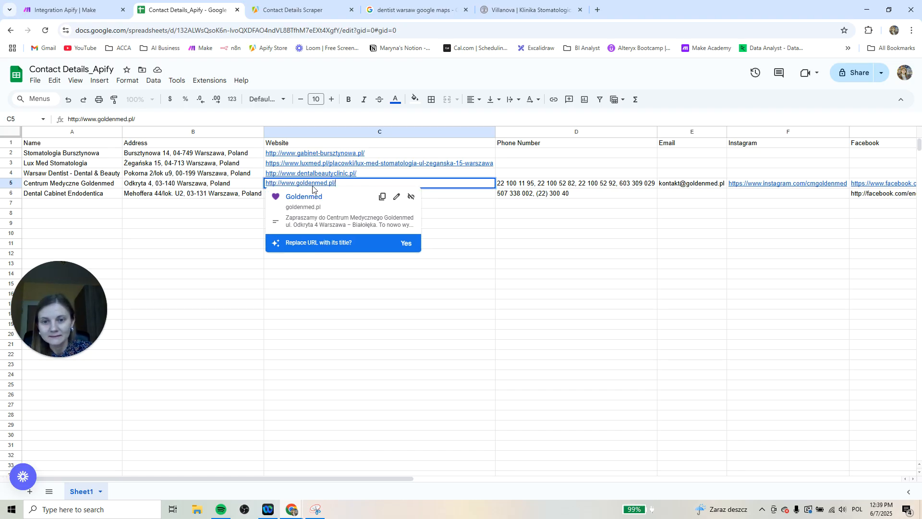
pyautogui.click(315, 183)
pyautogui.click(389, 296)
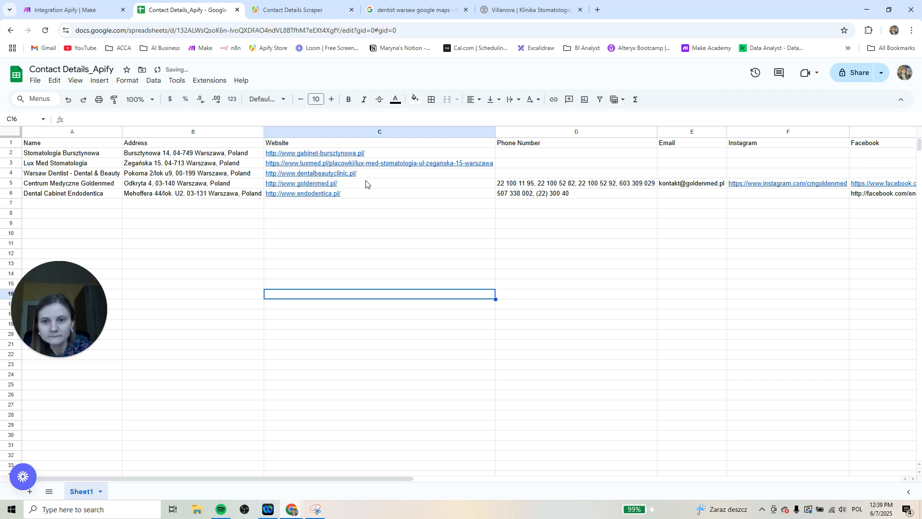
pyautogui.click(367, 182)
pyautogui.moveTo(151, 119); pyautogui.dragTo(20, 118)
pyautogui.hotkey('ctrl', 'c')
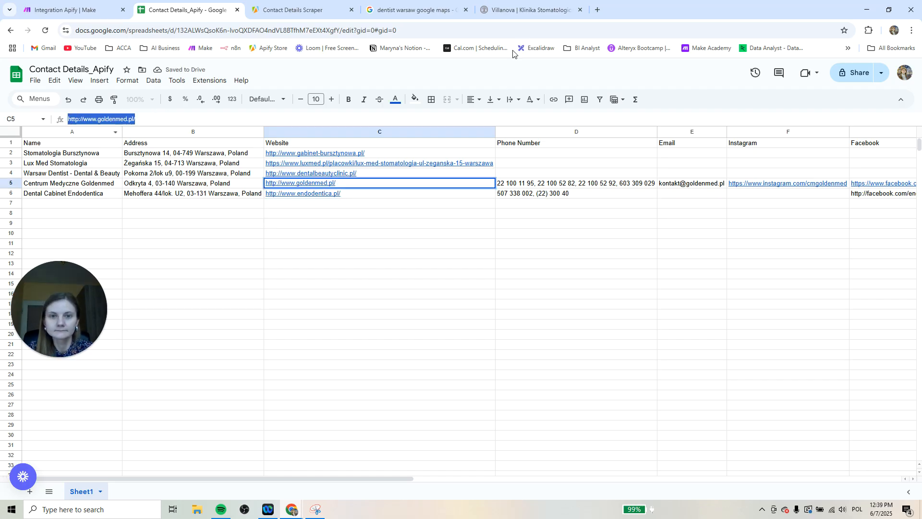
# Open goldenmed.pl in a new browser tab, examine the contact details in its footer, and return to the Make scenario
pyautogui.click(598, 11)
pyautogui.hotkey('ctrl', 'v')
pyautogui.press('Return')
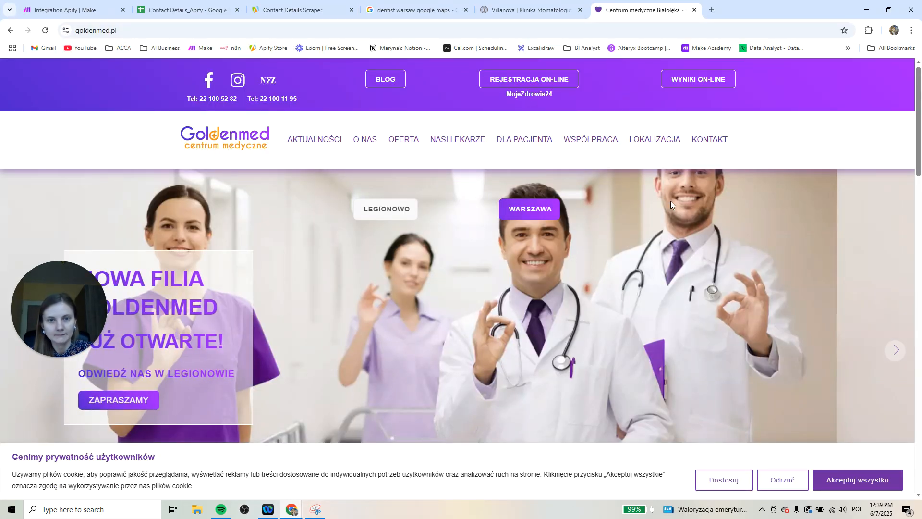
pyautogui.scroll(-4, 673, 206)
pyautogui.scroll(-20, 684, 216)
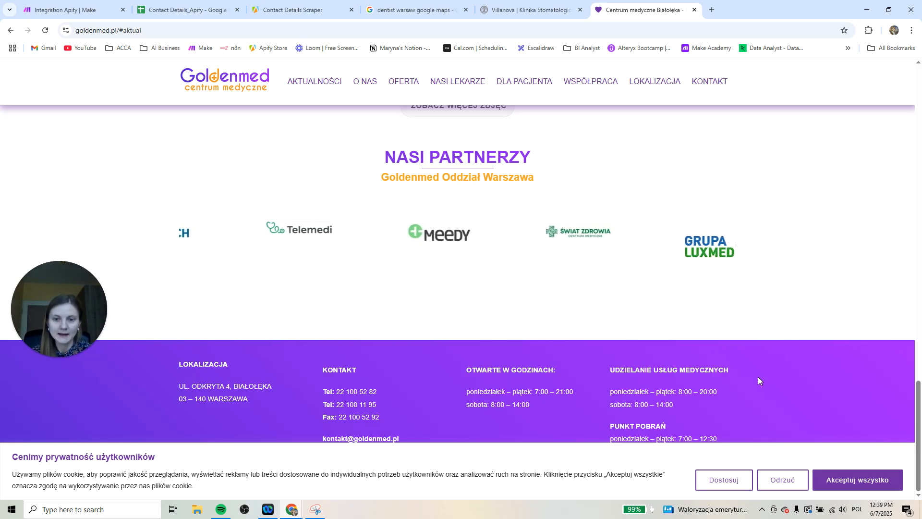
pyautogui.click(75, 7)
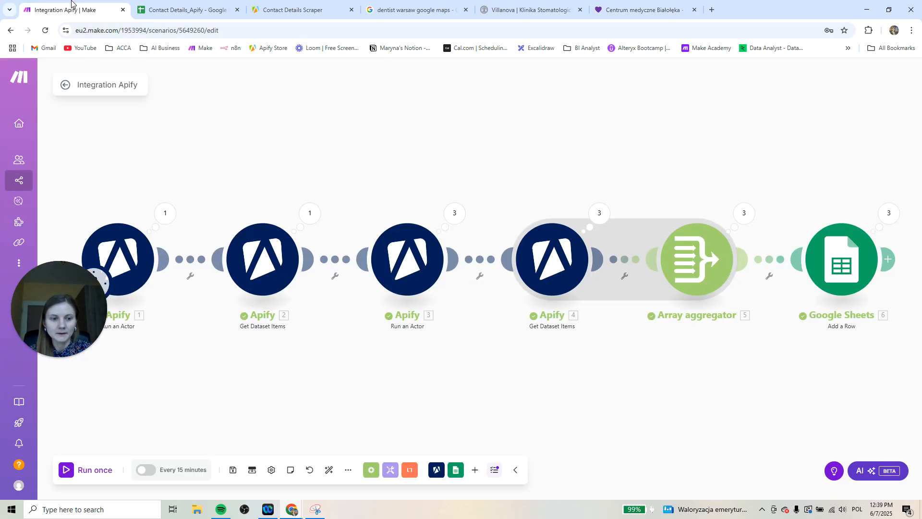